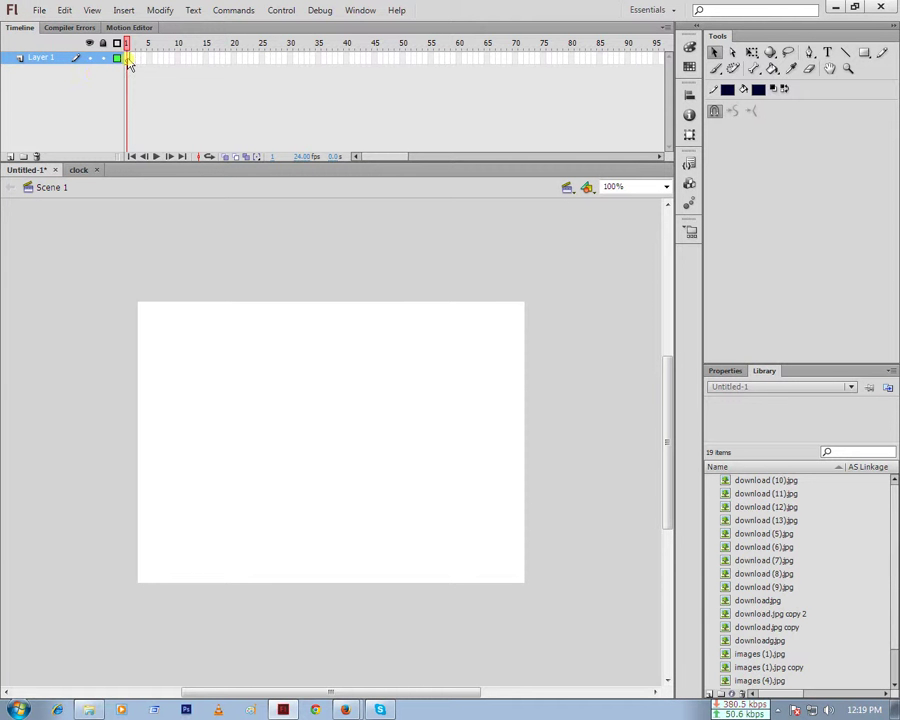
Preview the Library images, scrolling down to the waterfall photo download.jpg copy
left_click(800, 521)
left_click(765, 656)
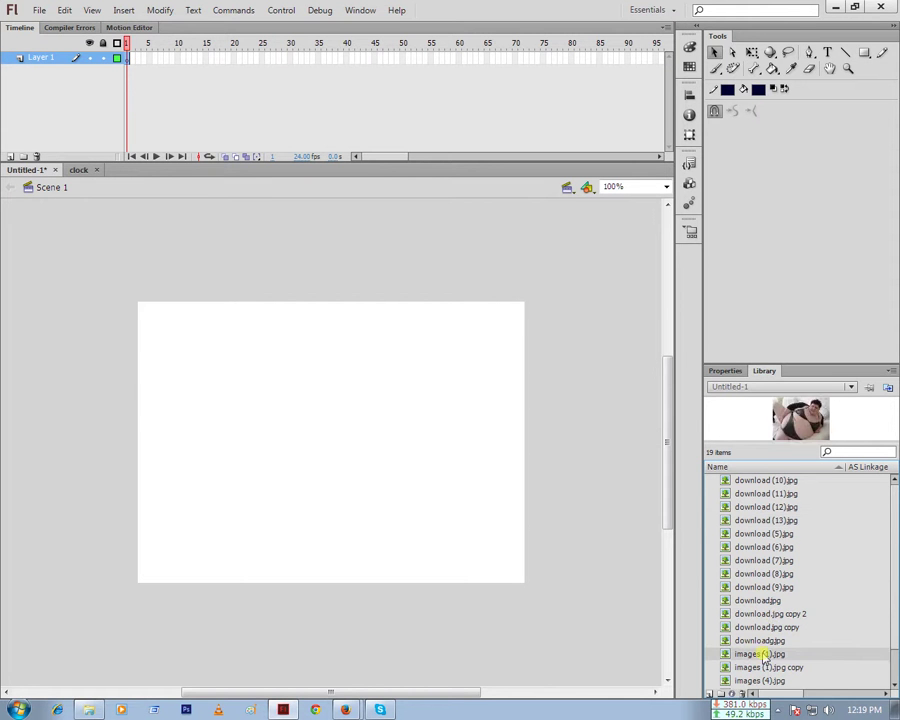
left_click(752, 667)
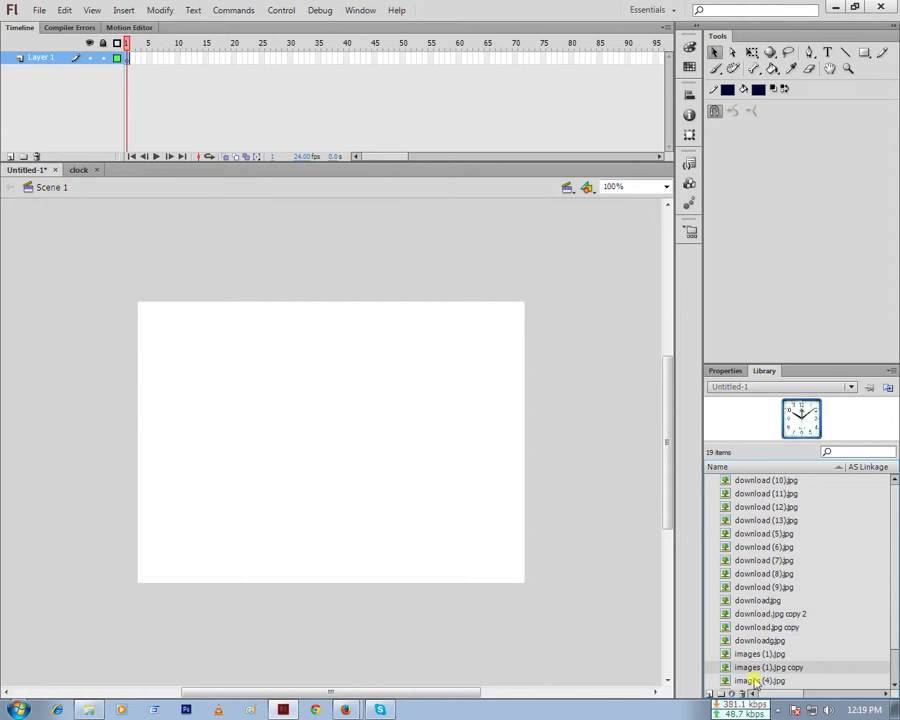
left_click(750, 681)
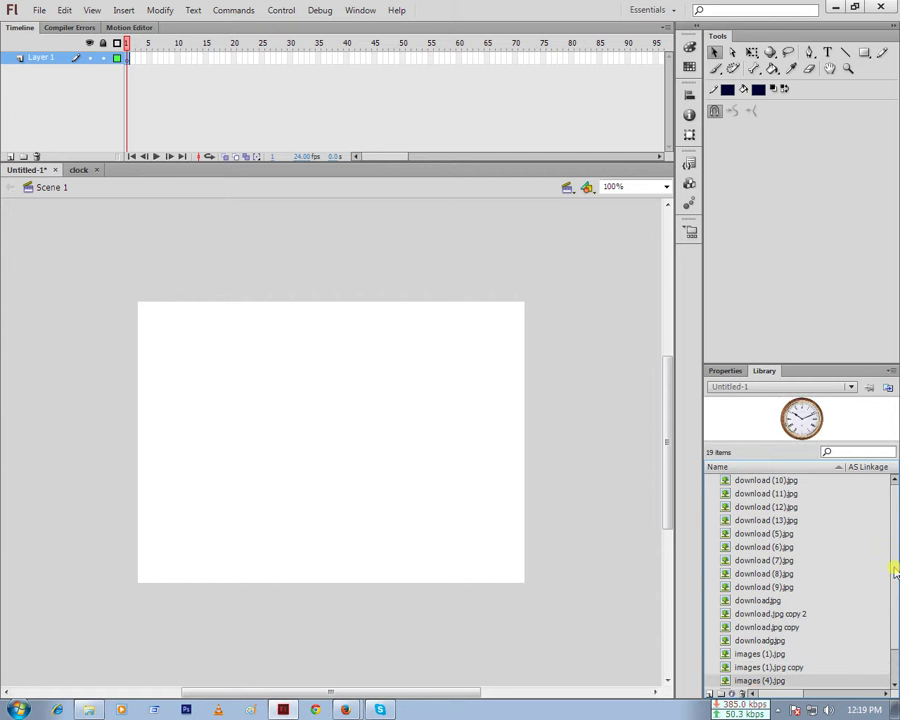
scroll(797, 672, "down", 1)
left_click(776, 588)
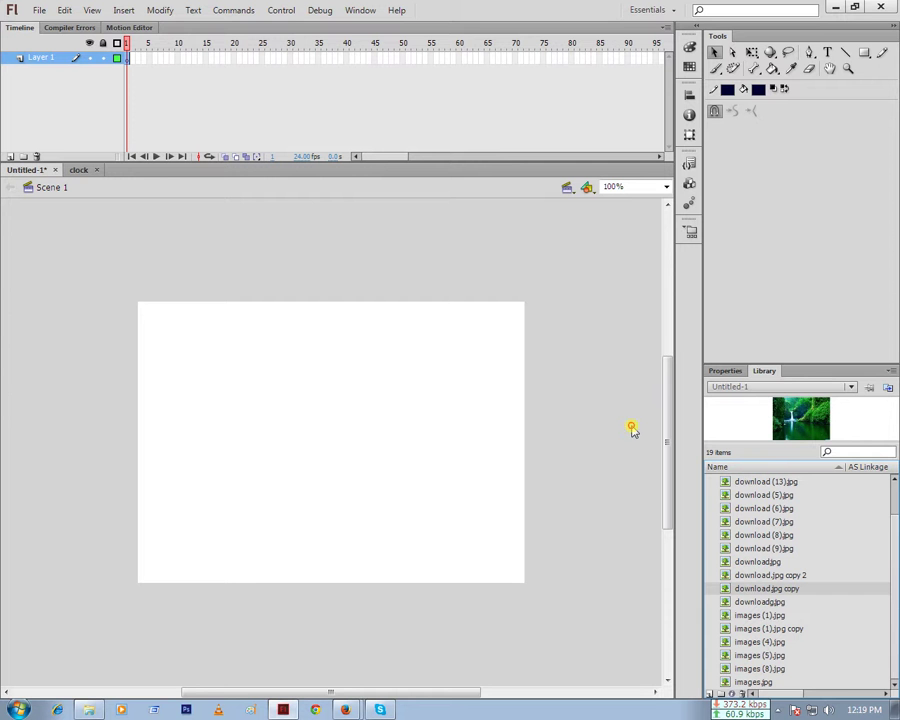
Drag the waterfall photo onto the stage, delete that drop, and place it again
left_click_drag(632, 430, 229, 418)
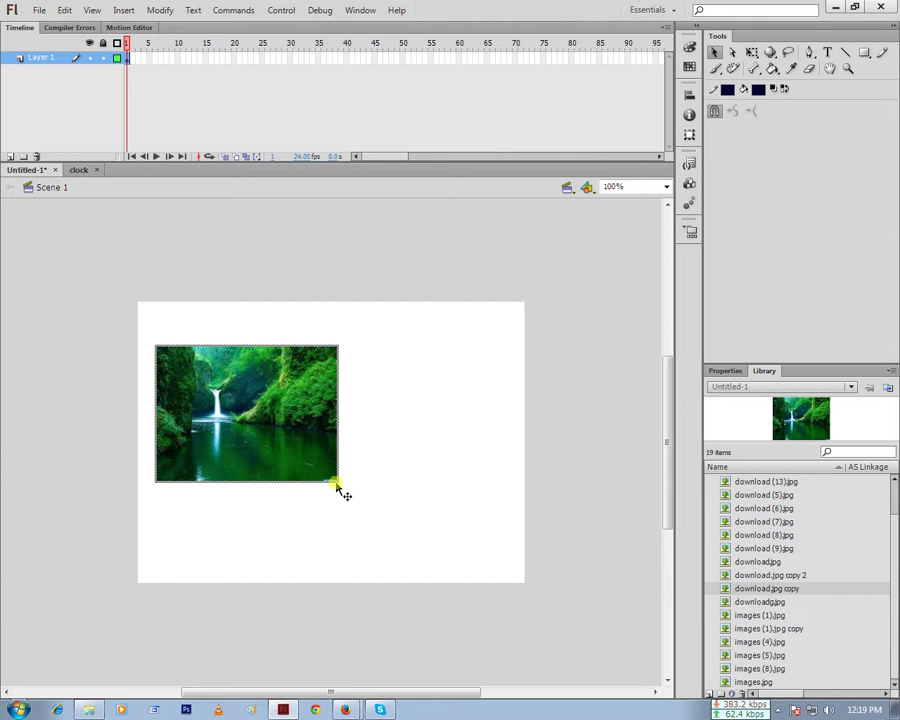
left_click_drag(337, 487, 372, 446)
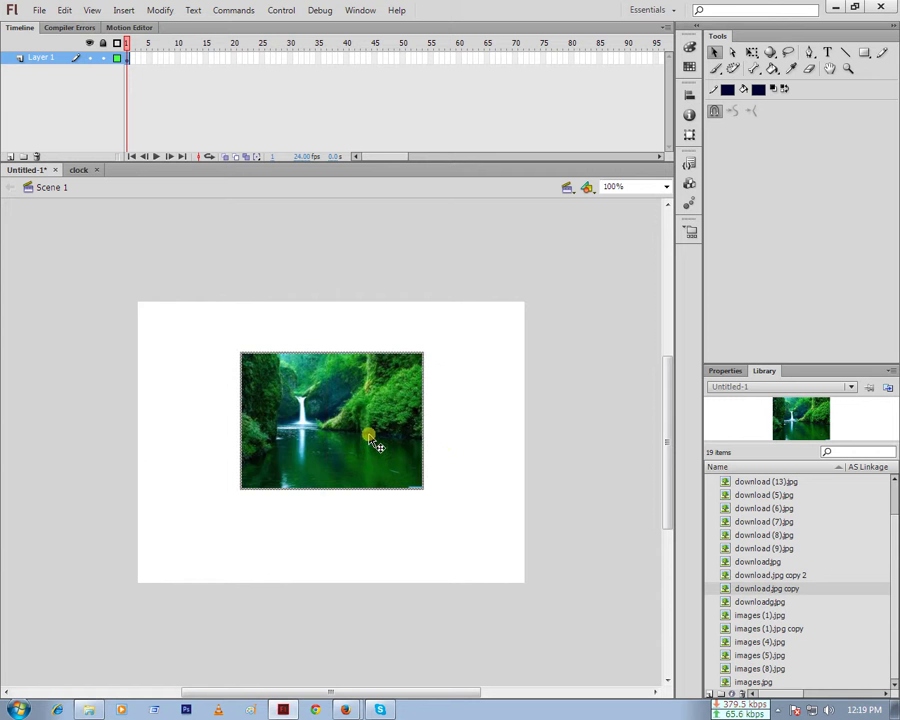
key("Delete")
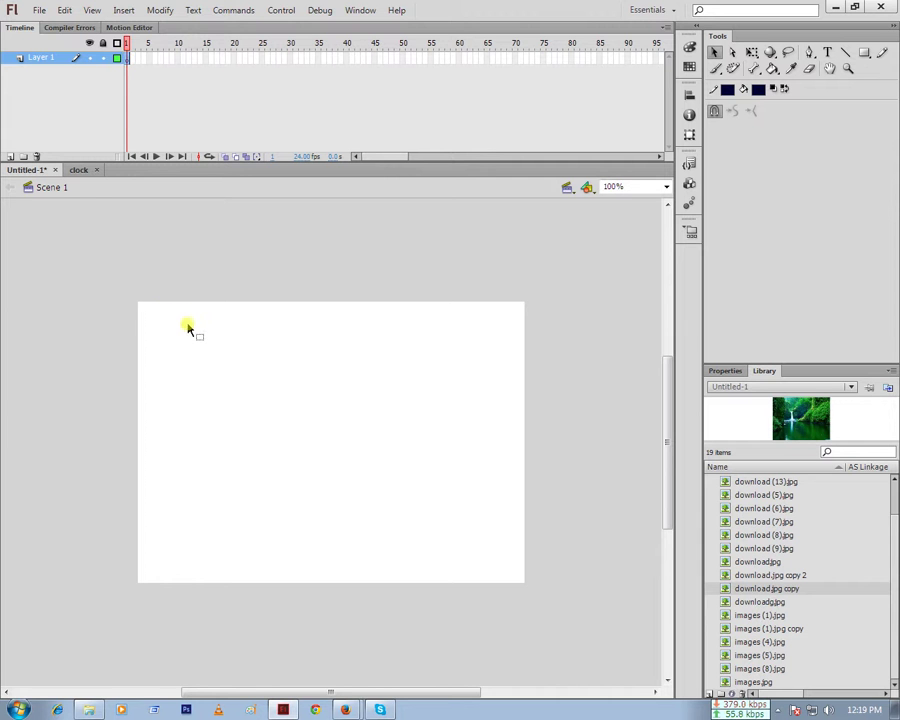
mouse_move(130, 70)
left_mouse_down()
mouse_move(192, 290)
mouse_move(270, 452)
mouse_move(137, 307)
left_mouse_up()
mouse_move(806, 424)
left_mouse_down()
mouse_move(310, 382)
mouse_move(291, 422)
left_mouse_up()
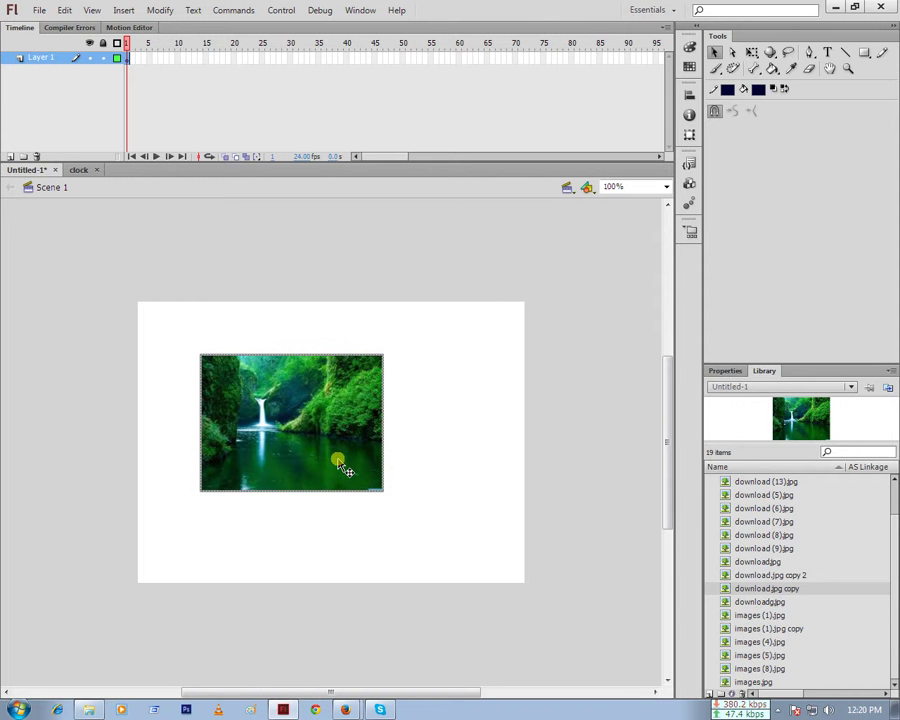
left_click(752, 53)
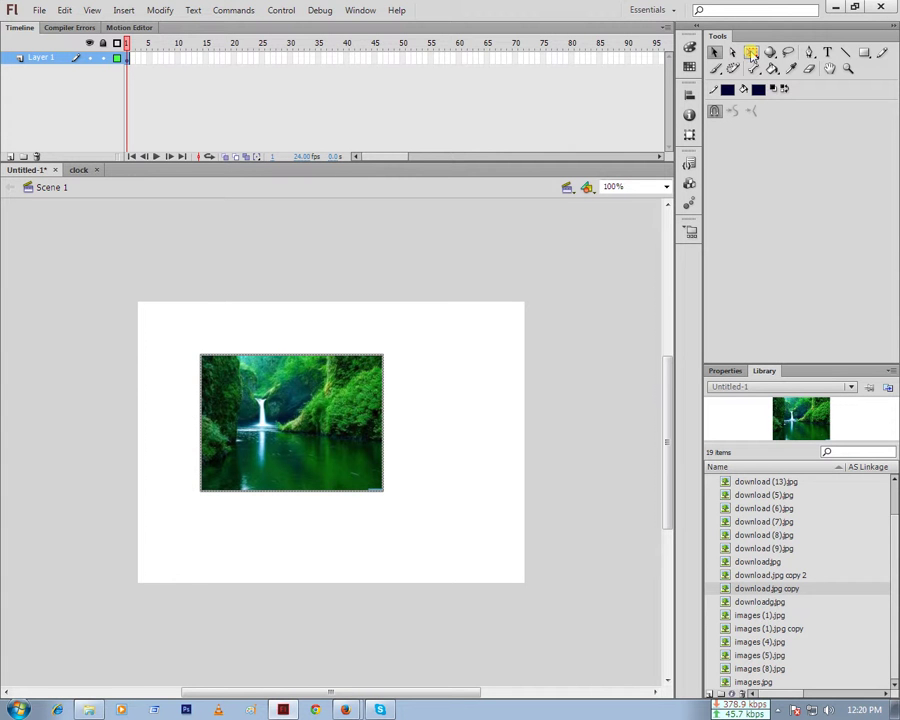
Scale the waterfall photo to fill the stage, convert it to movie clip Symbol 1, and edit it in place
left_click(377, 485)
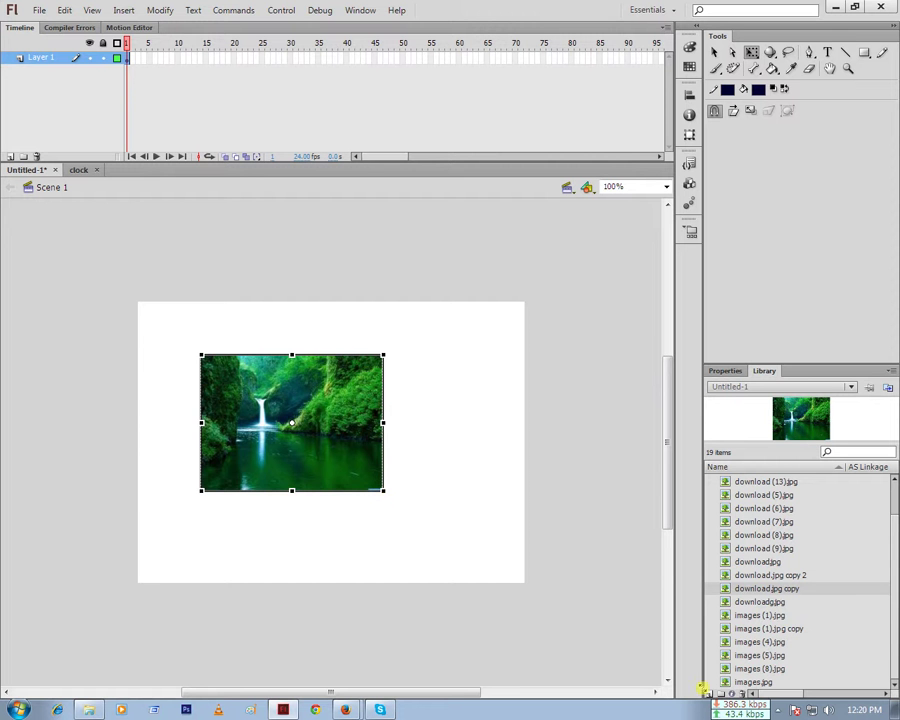
left_click_drag(383, 490, 704, 690)
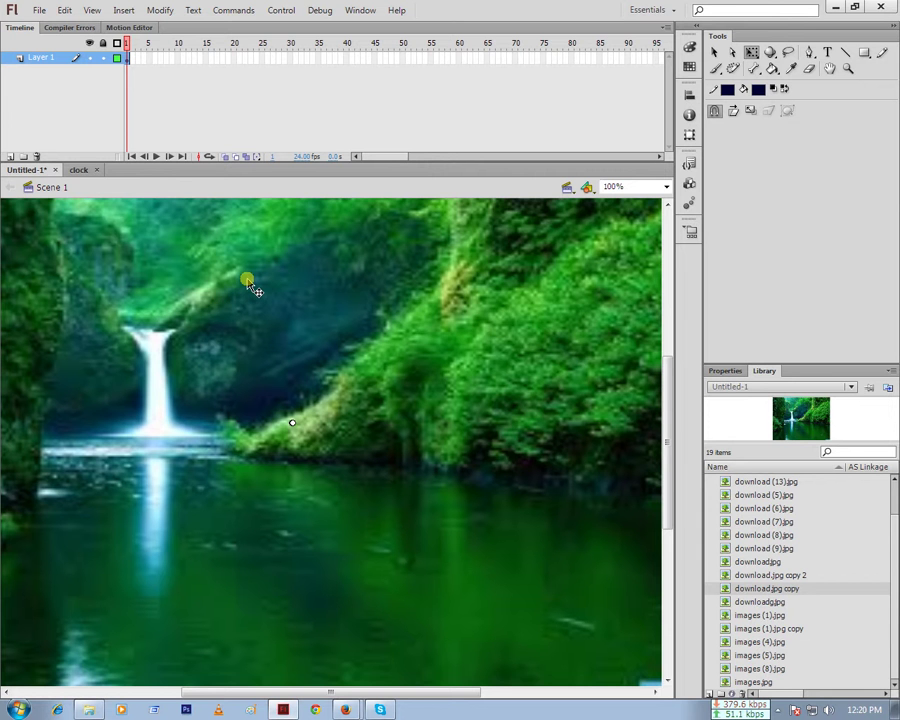
key("F8")
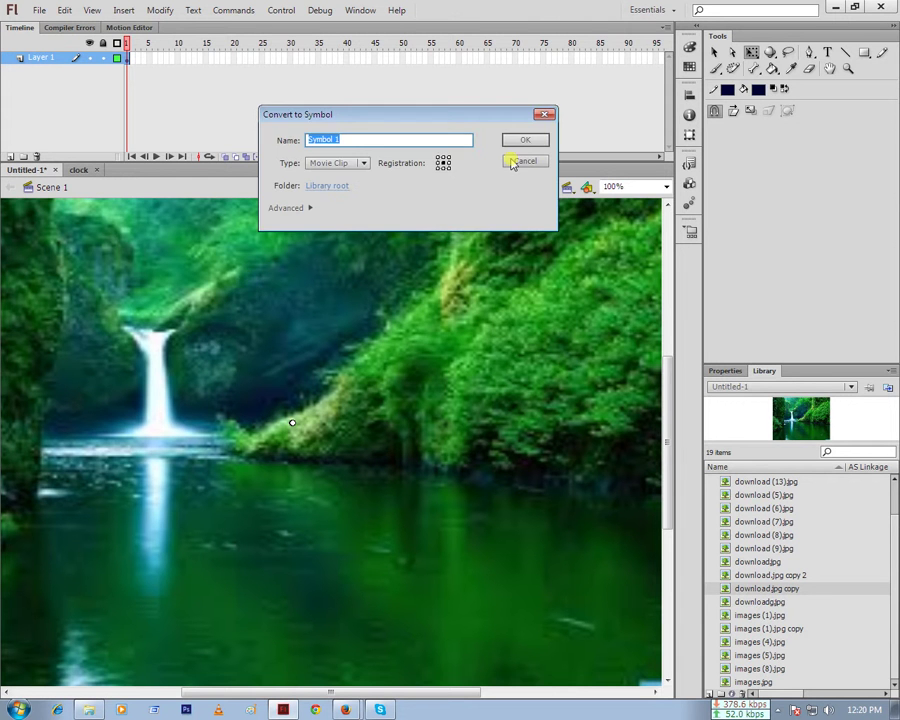
left_click(520, 161)
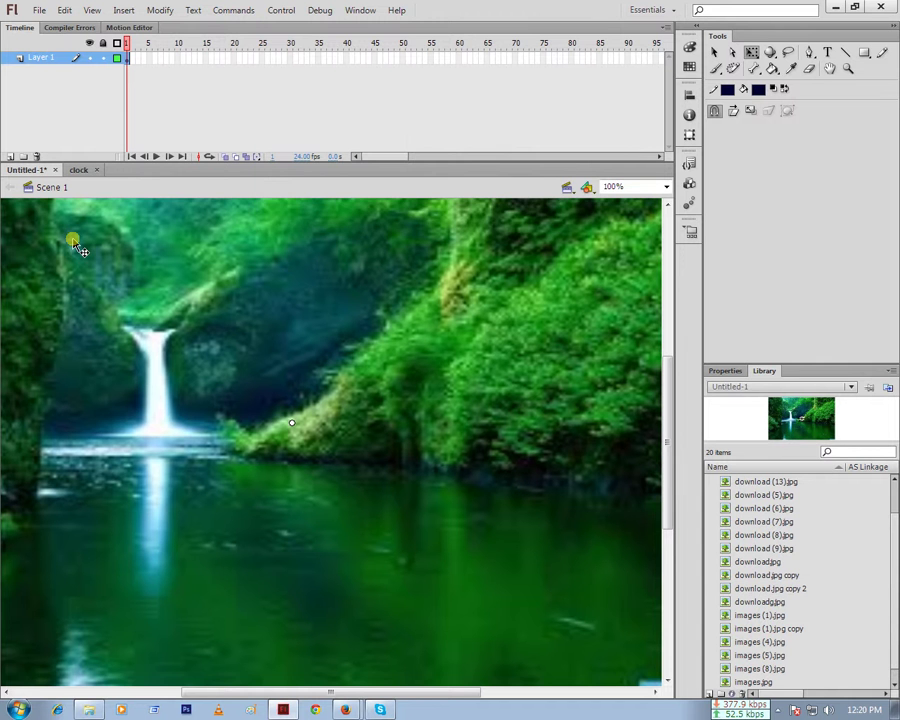
double_click(198, 322)
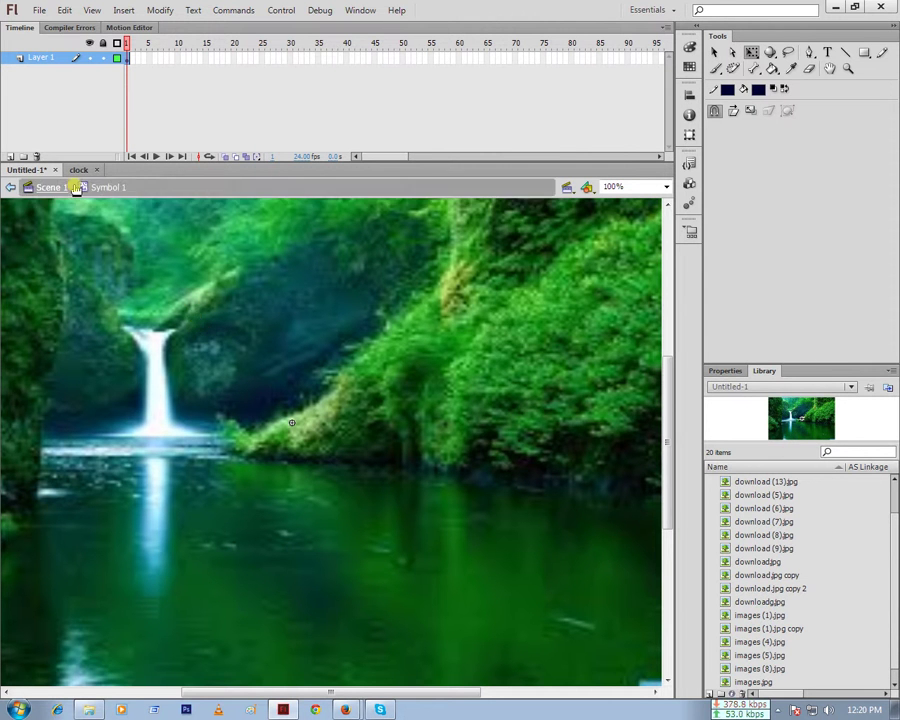
Add Layer 2 above the locked waterfall layer and set the Line tool stroke to magenta
left_click(12, 157)
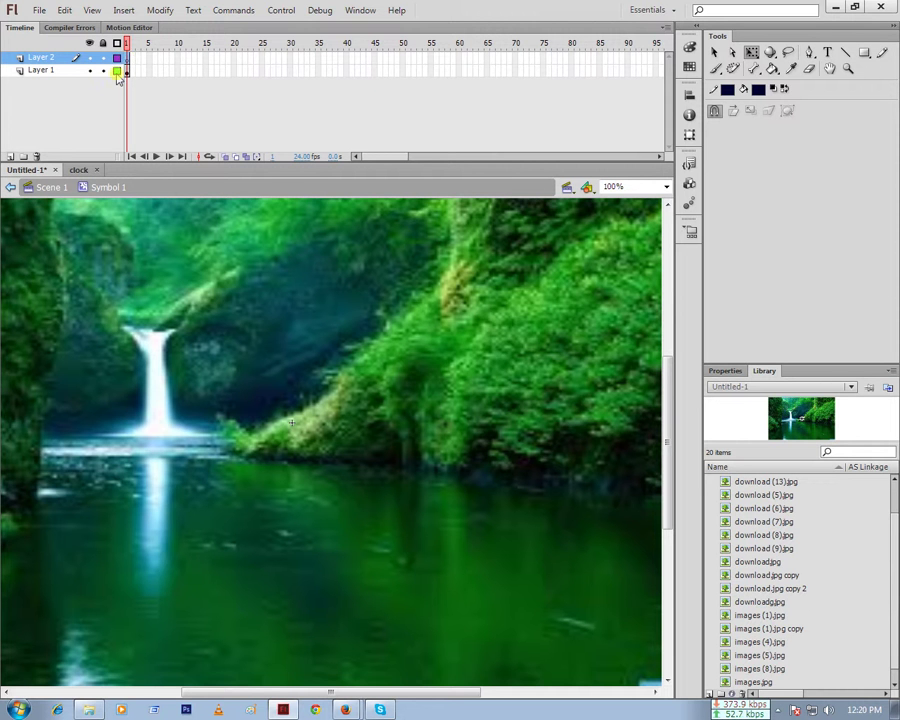
left_click(103, 70)
left_click(845, 53)
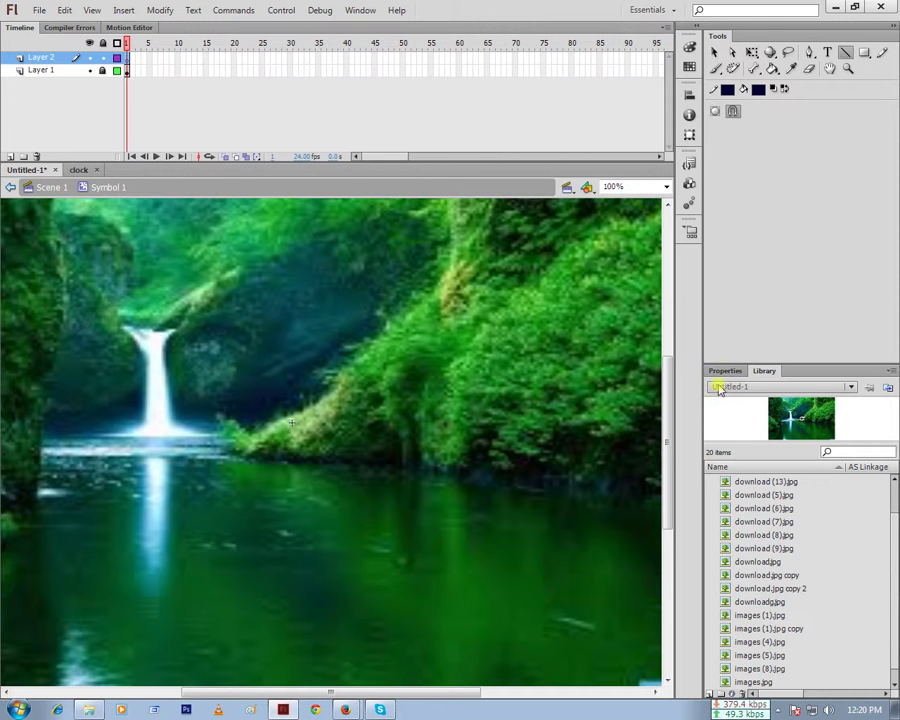
left_click(725, 371)
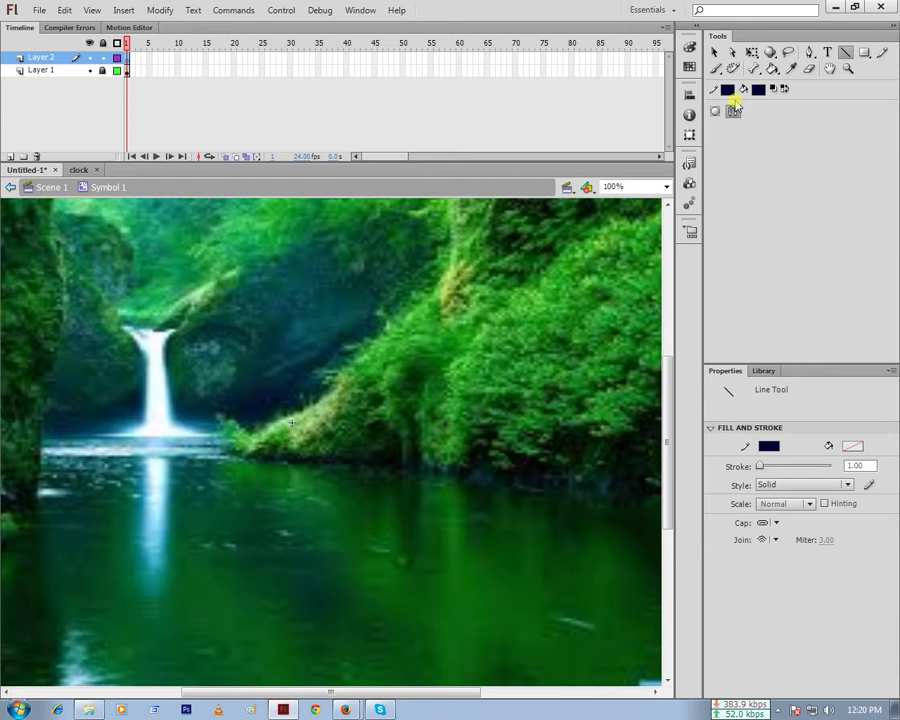
left_click(729, 91)
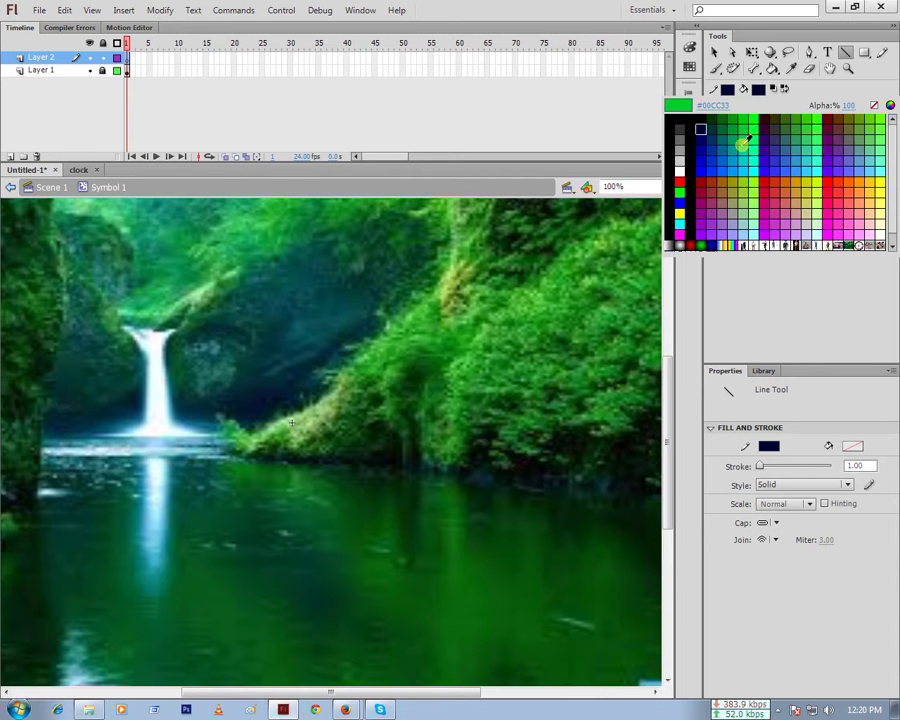
left_click(838, 192)
left_click(758, 89)
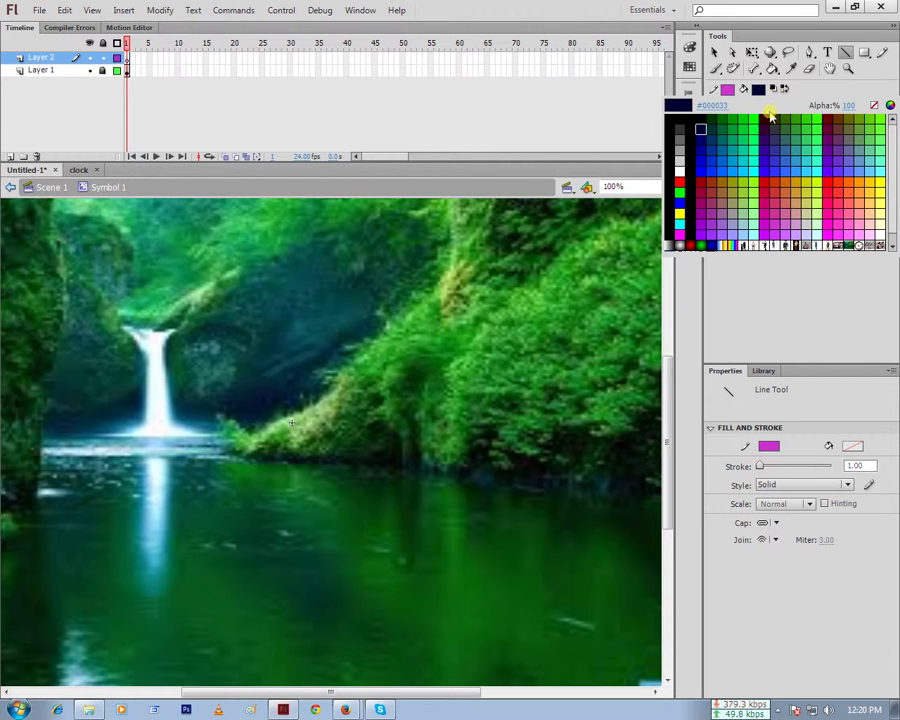
left_click(418, 333)
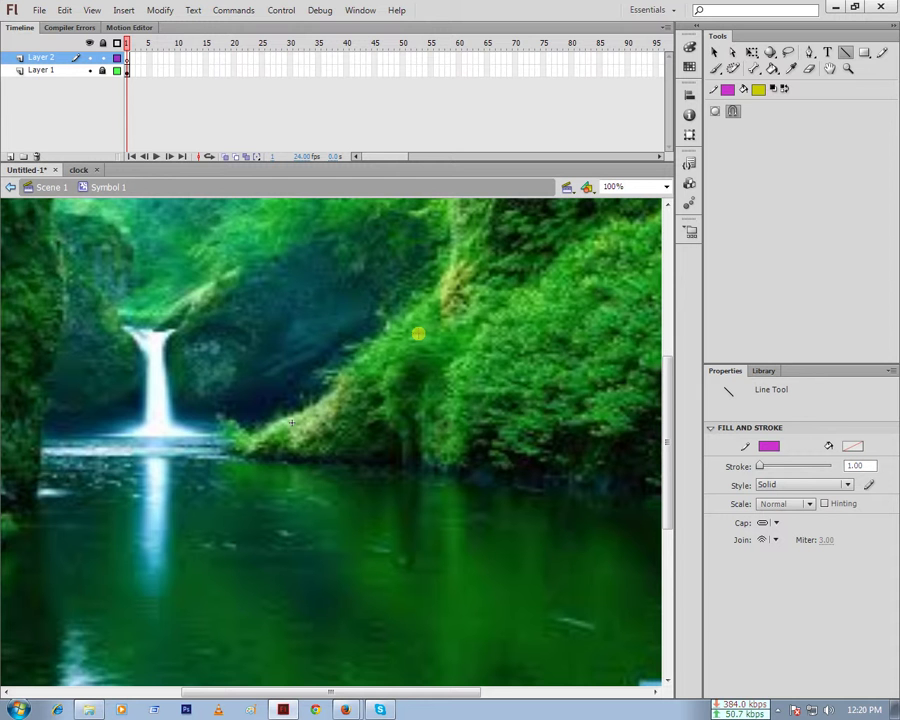
Draw vertical magenta lines at stroke widths 1, 16.65 and 44.05 over the waterfall
left_click_drag(308, 316, 308, 455)
left_click_drag(760, 467, 765, 467)
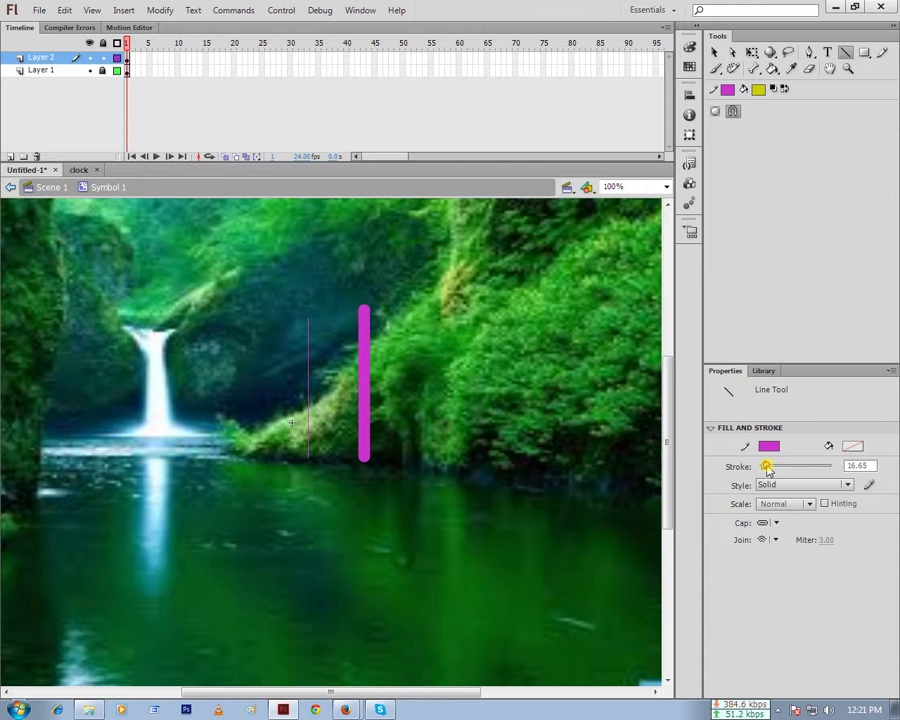
left_click_drag(767, 467, 775, 467)
left_click_drag(500, 303, 500, 433)
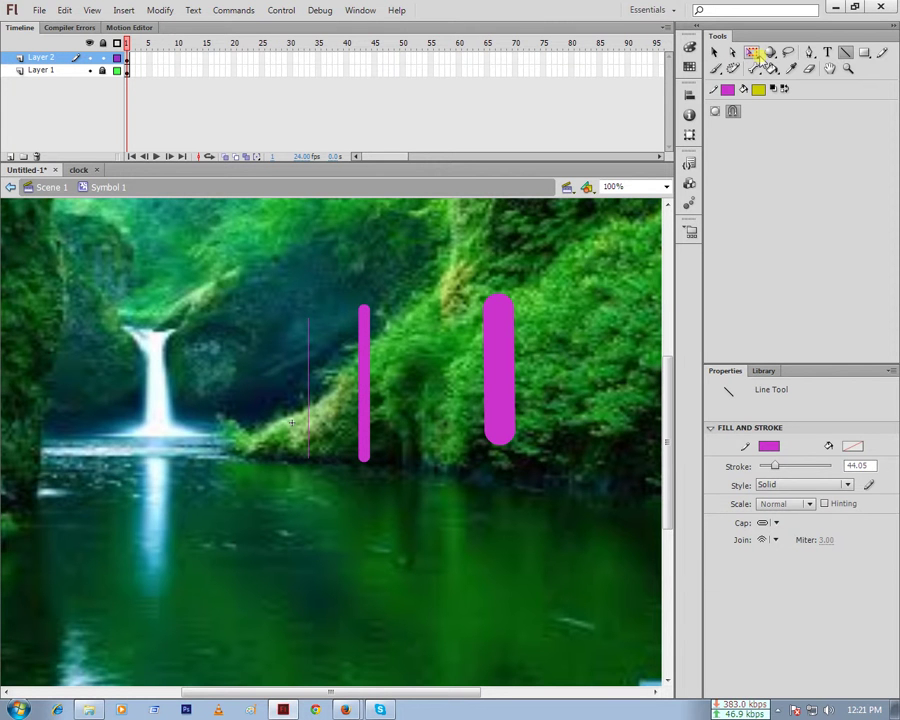
left_click(754, 53)
left_click_drag(270, 295, 325, 459)
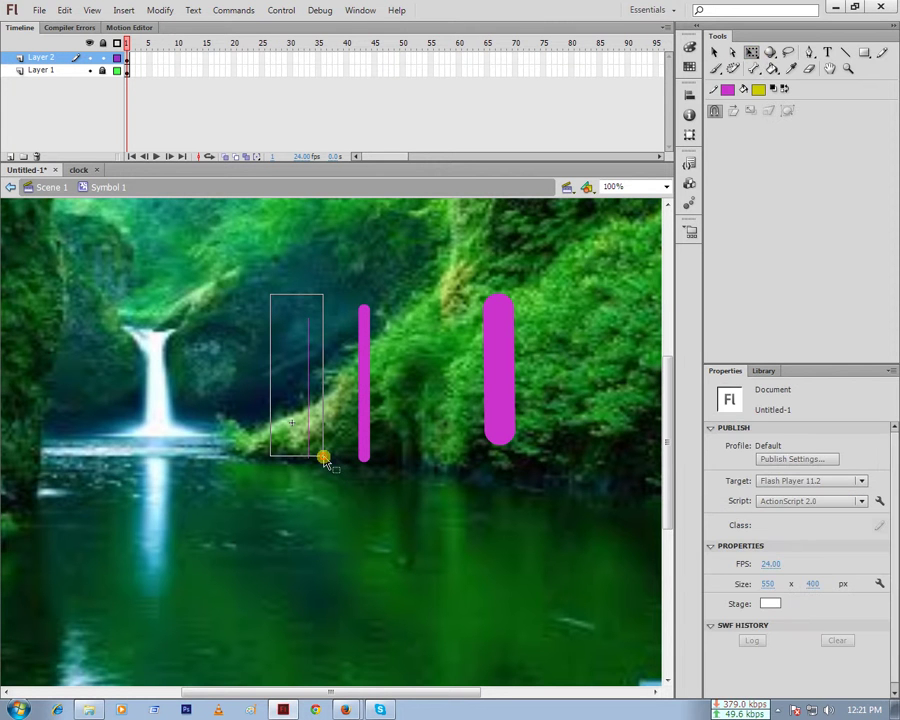
Convert the thin magenta line to a movie clip with instance name 'S'
left_click_drag(323, 458, 323, 458)
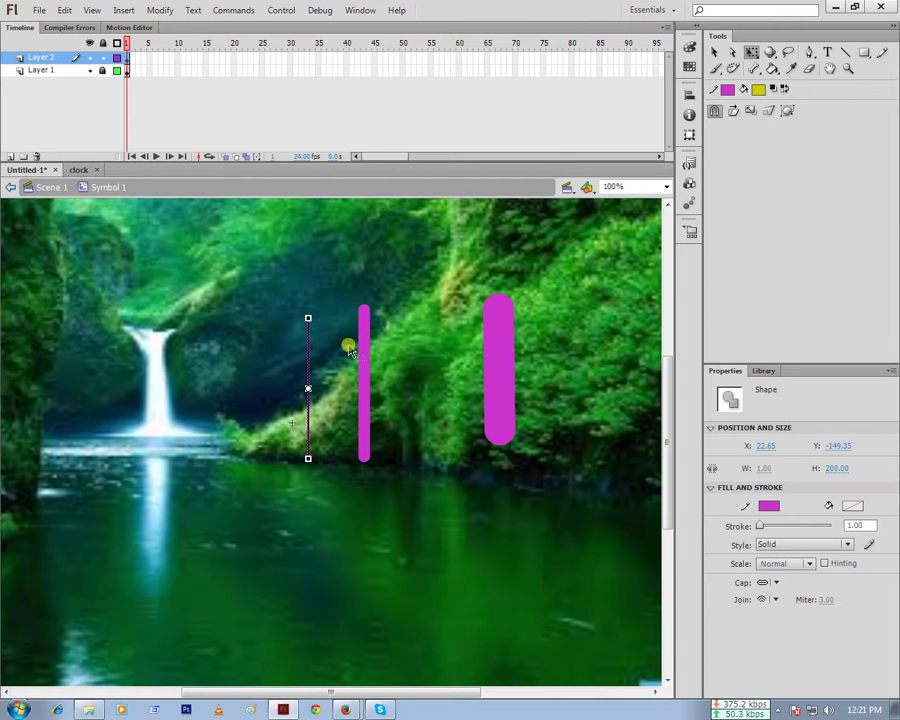
key("F8")
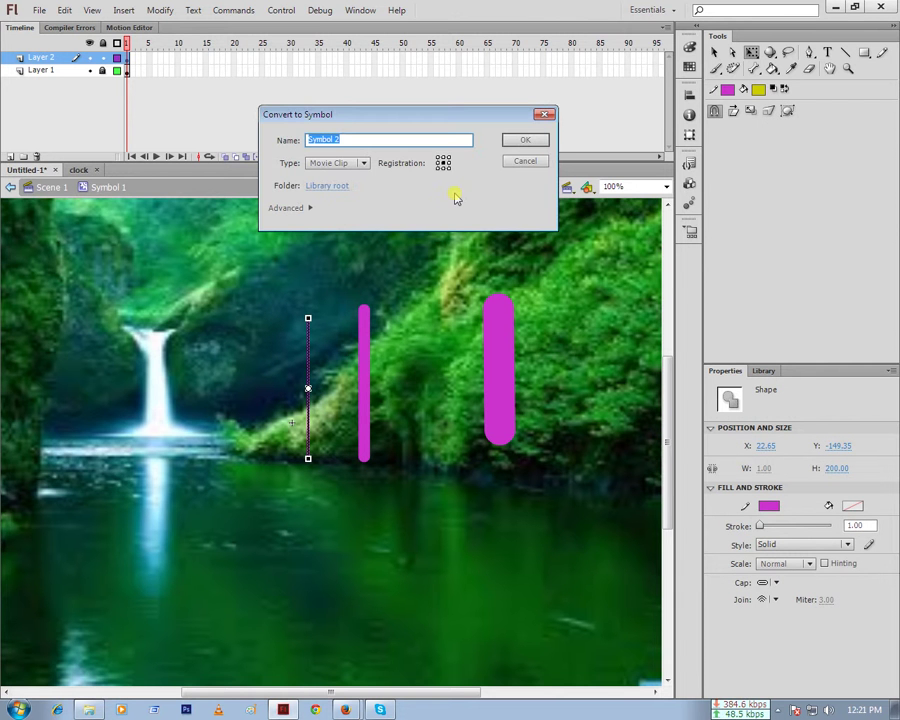
key("Return")
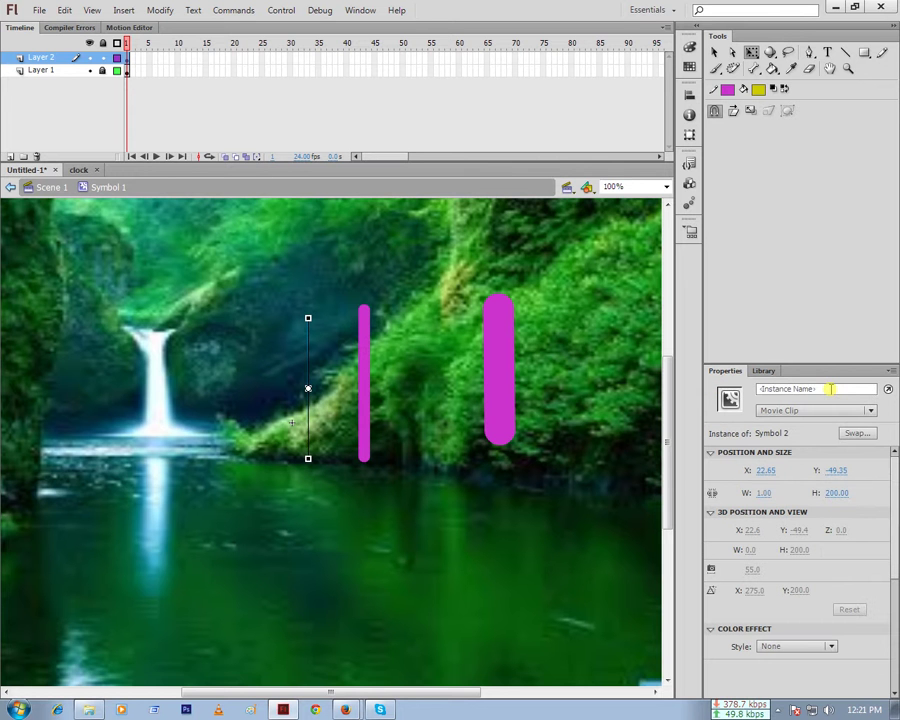
left_click(830, 389)
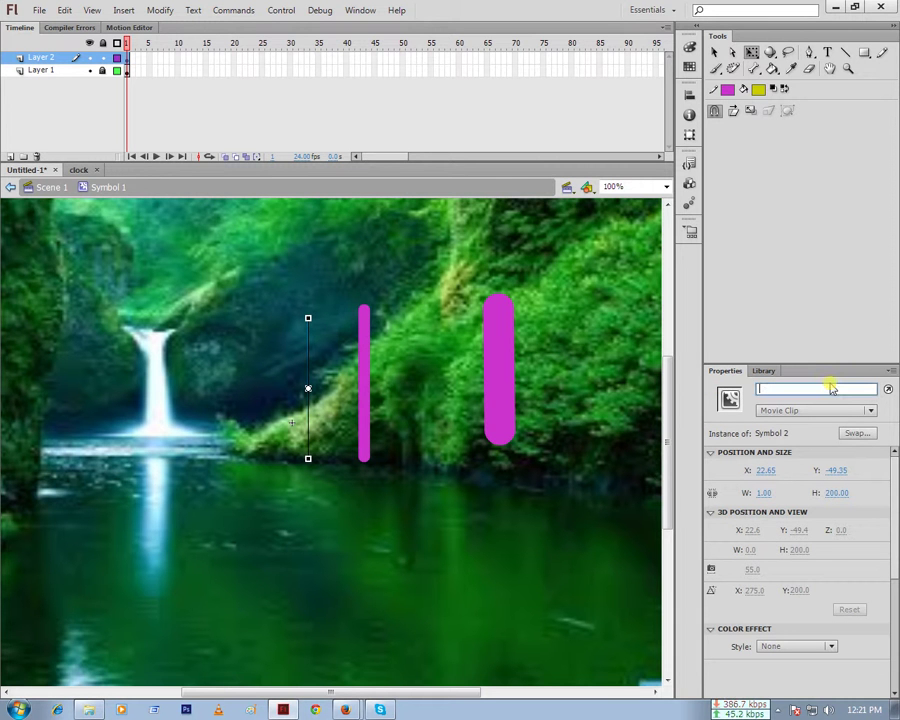
type("S")
key("Return")
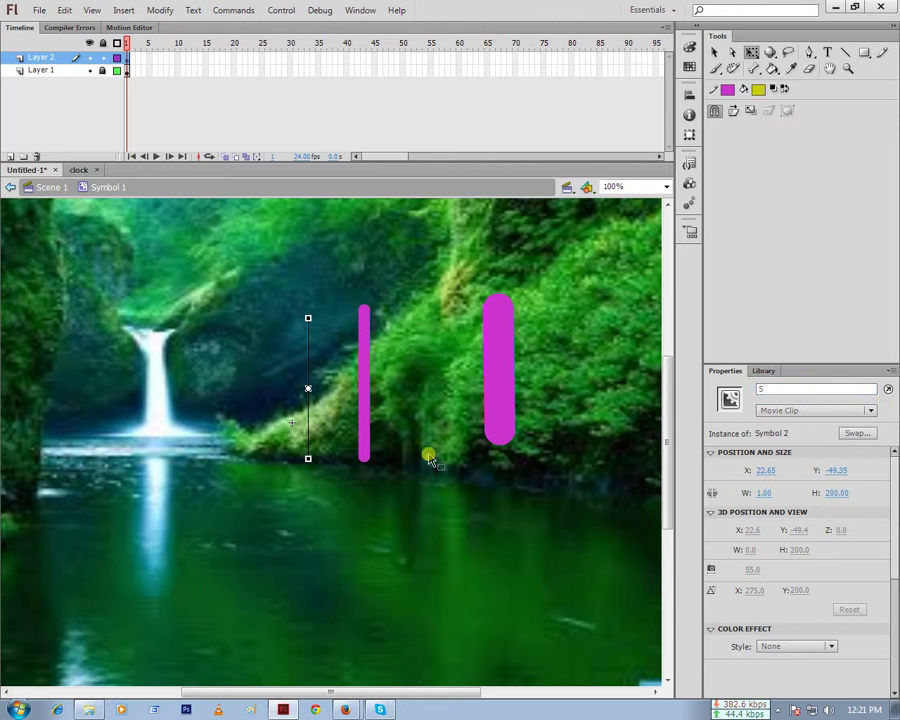
Convert the thicker magenta bar to a movie clip with instance name 'M'
key("Tab")
key("F8")
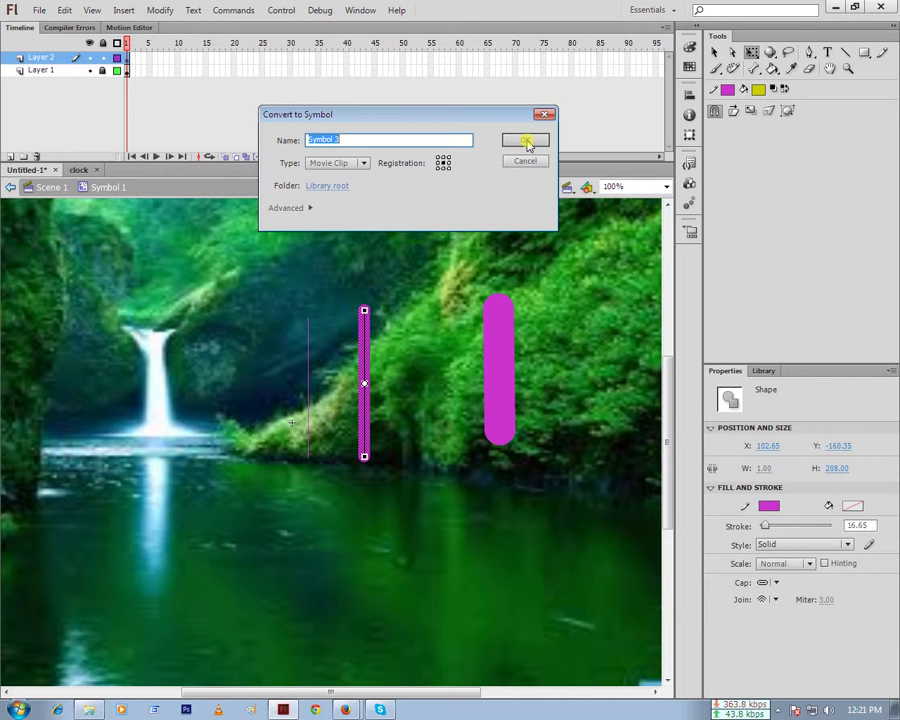
left_click(443, 168)
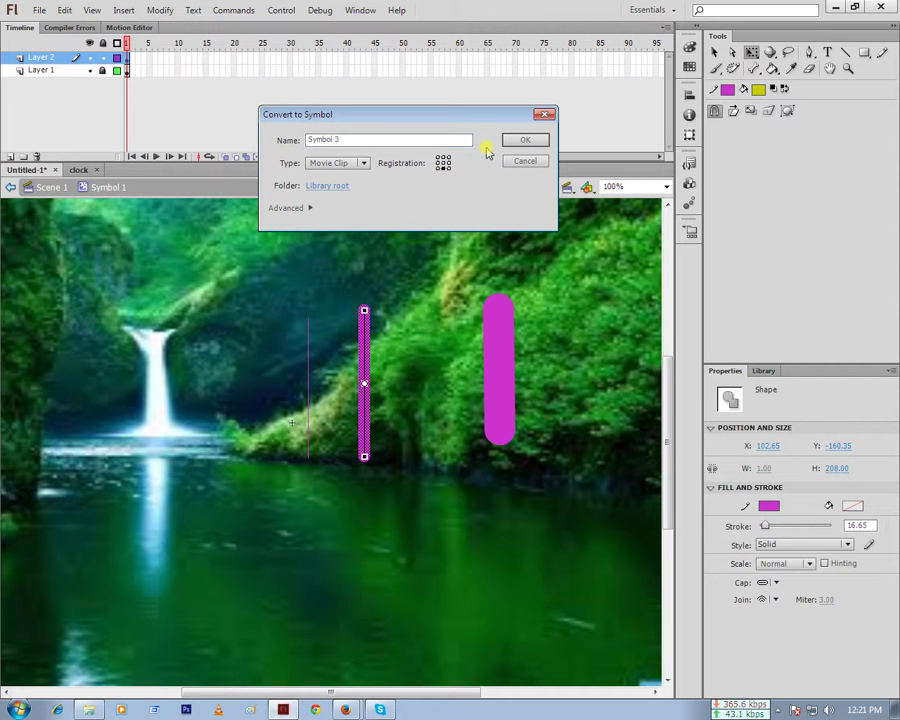
left_click(521, 143)
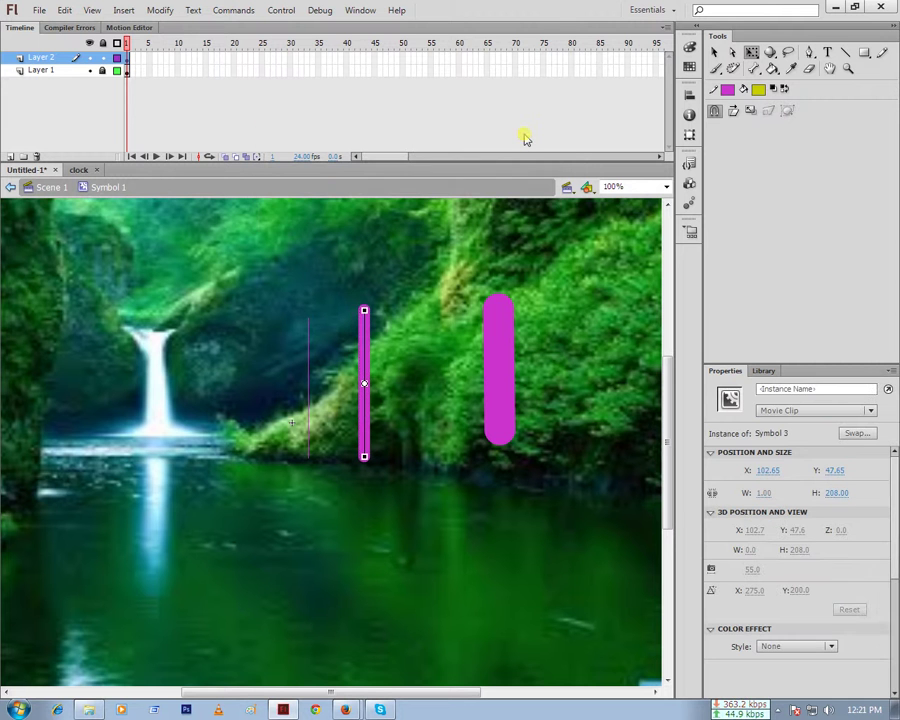
left_click(827, 391)
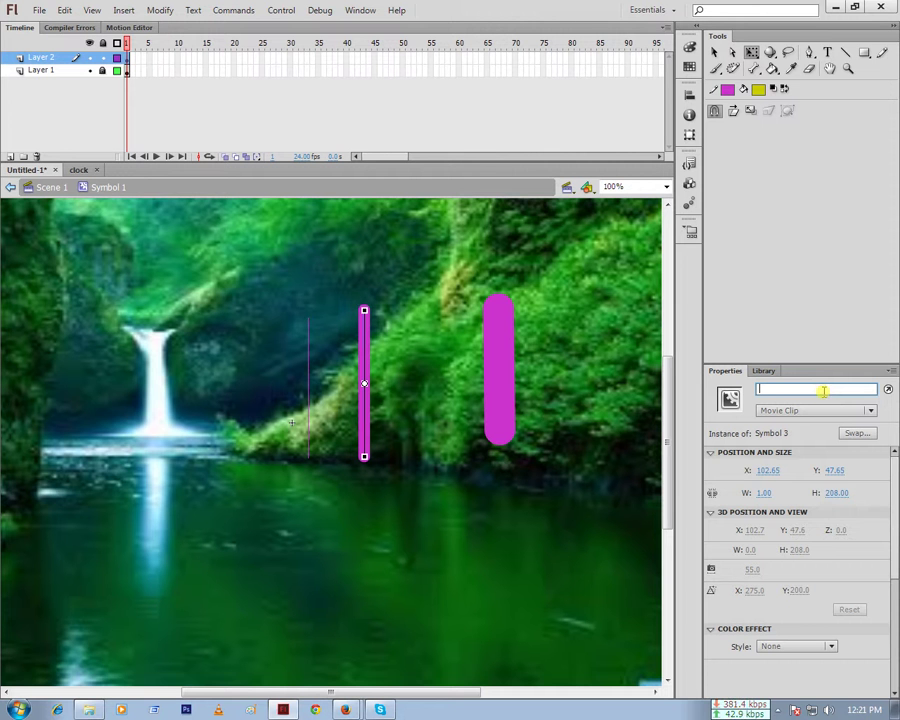
type("M")
Convert the wide magenta bar to a movie clip with instance name 'Hn'
left_click_drag(291, 318, 339, 432)
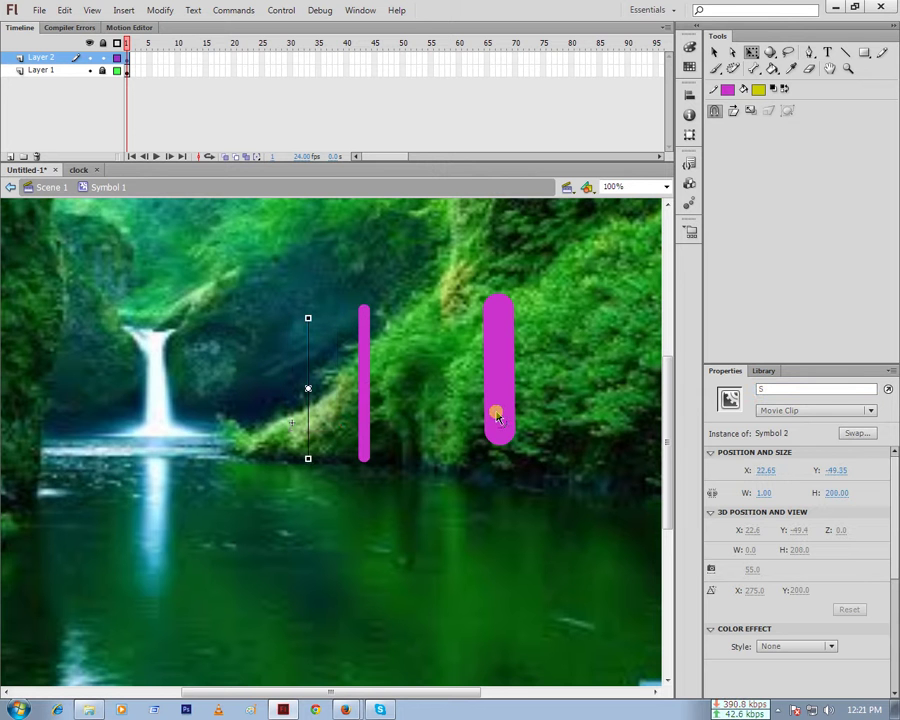
mouse_move(473, 291)
left_mouse_down()
mouse_move(547, 329)
mouse_move(562, 450)
left_mouse_up()
key("F8")
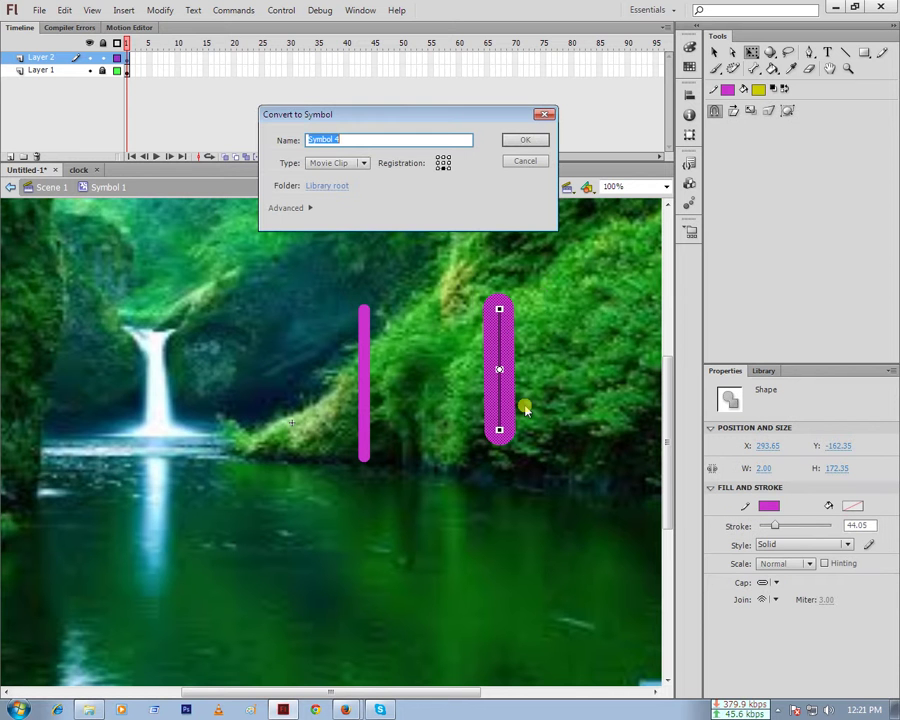
left_click(520, 141)
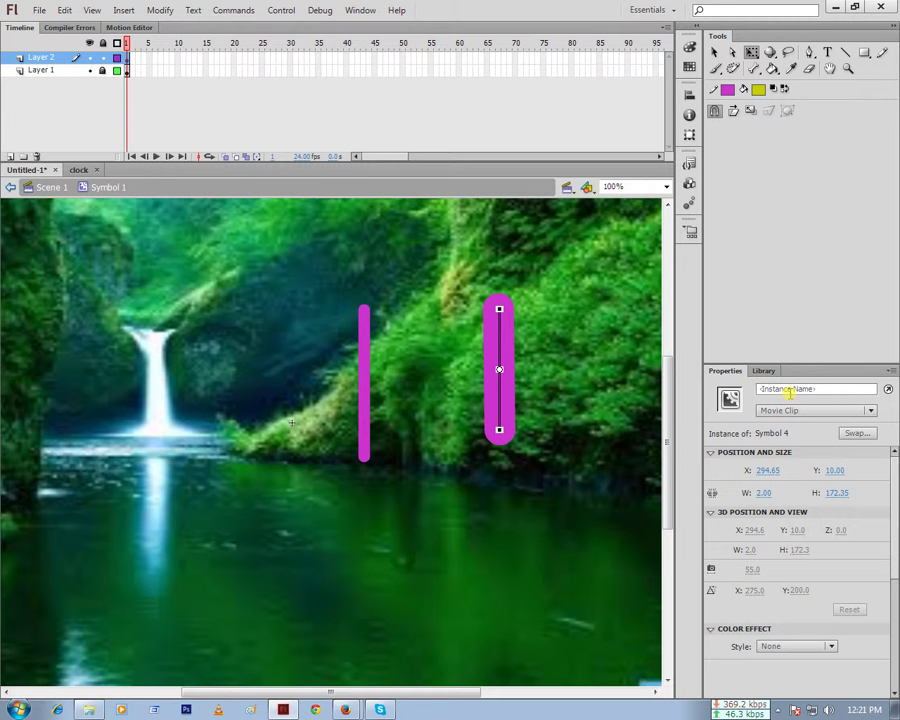
left_click(819, 388)
type("H")
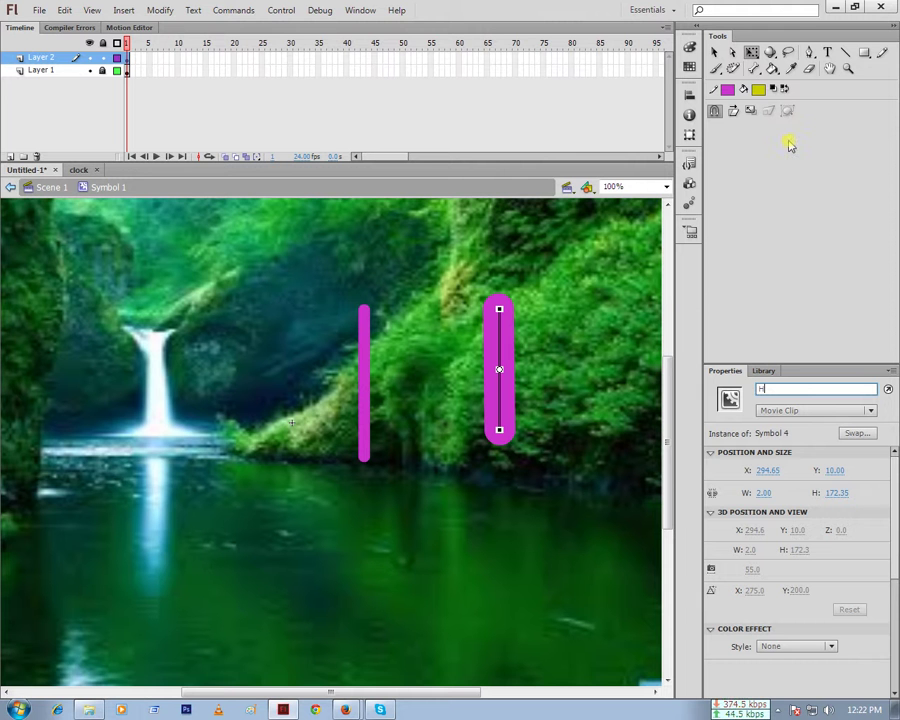
type("n")
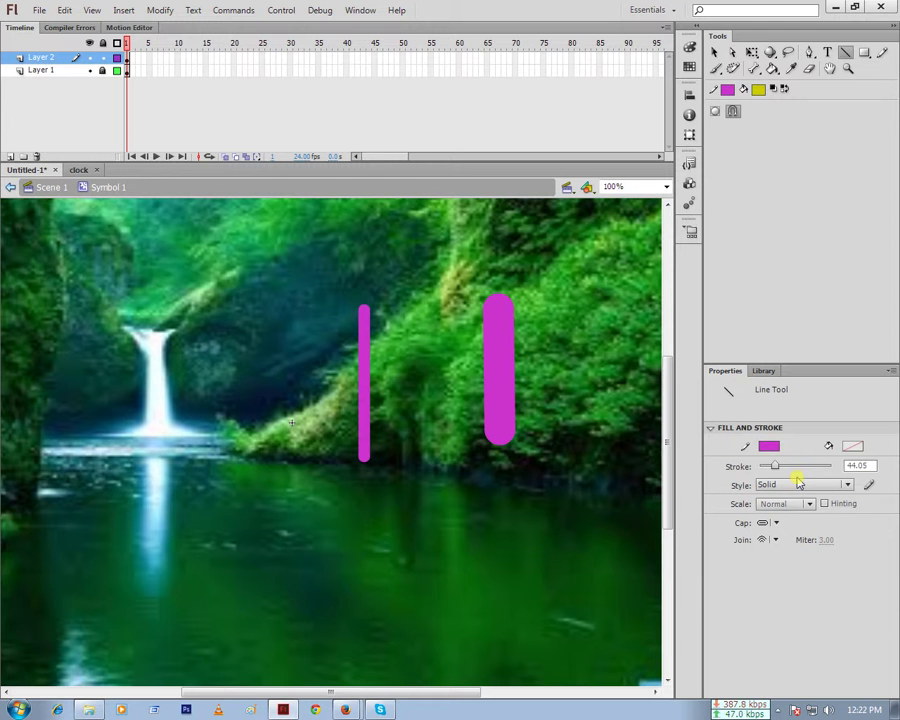
Draw a 10.70-wide vertical magenta line left of the bars and make it movie clip instance '5'
left_click_drag(775, 466, 763, 466)
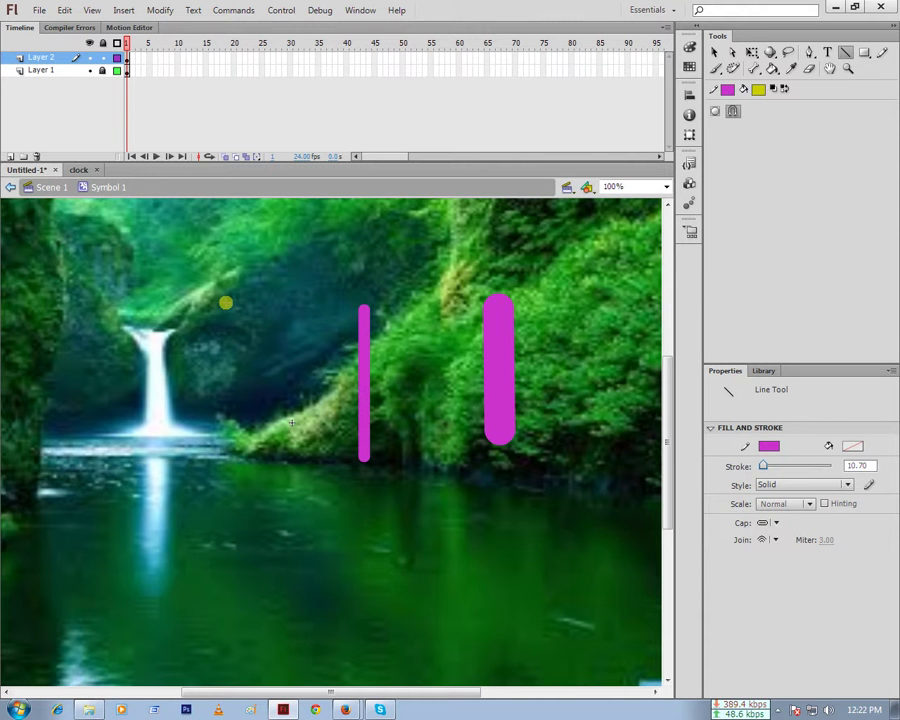
left_click_drag(229, 288, 229, 478)
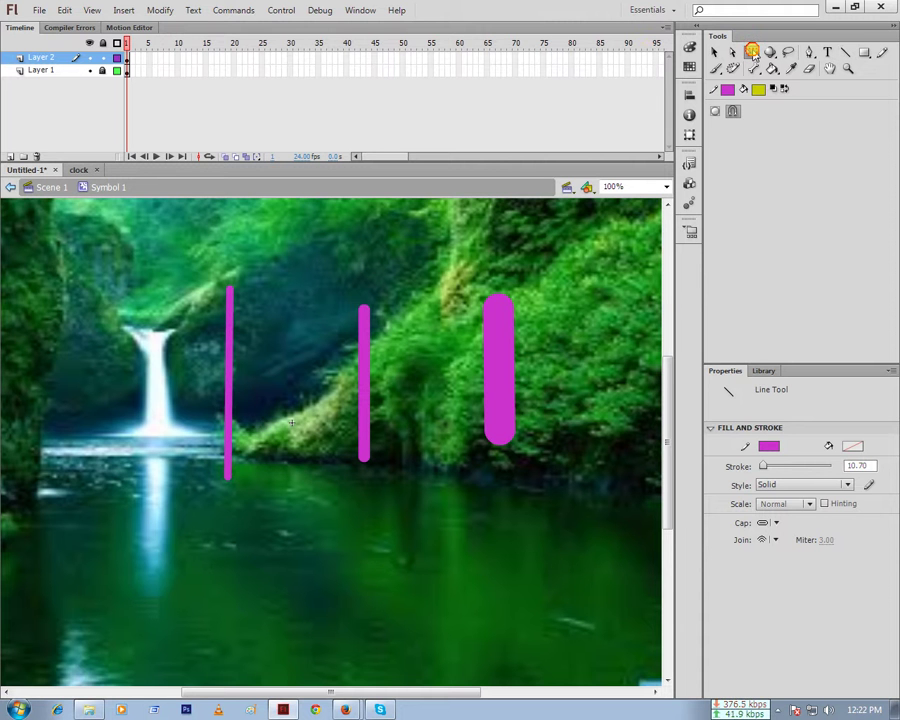
left_click(752, 51)
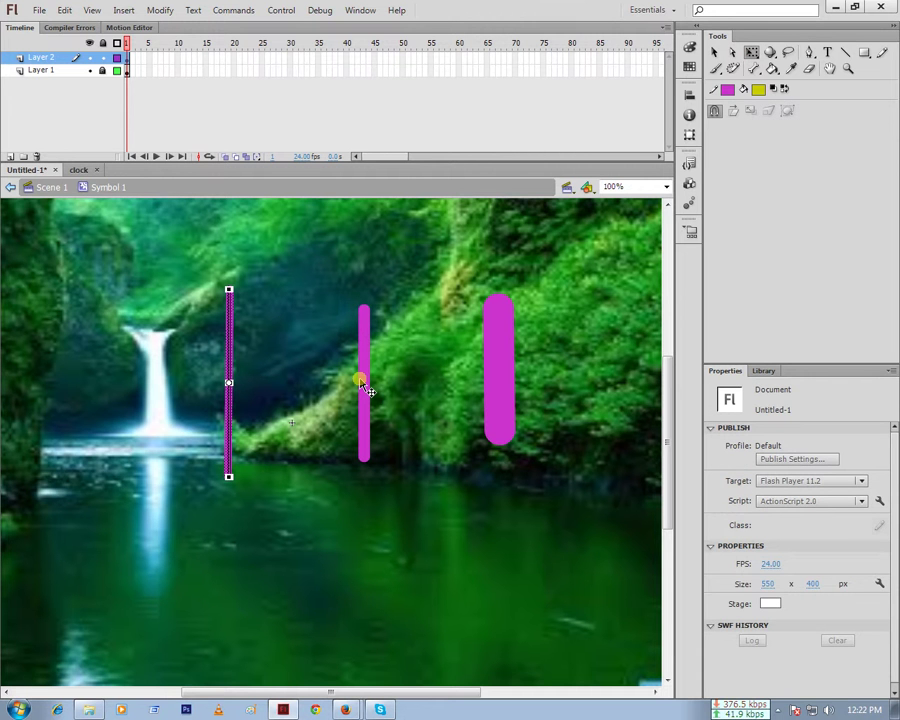
key("F8")
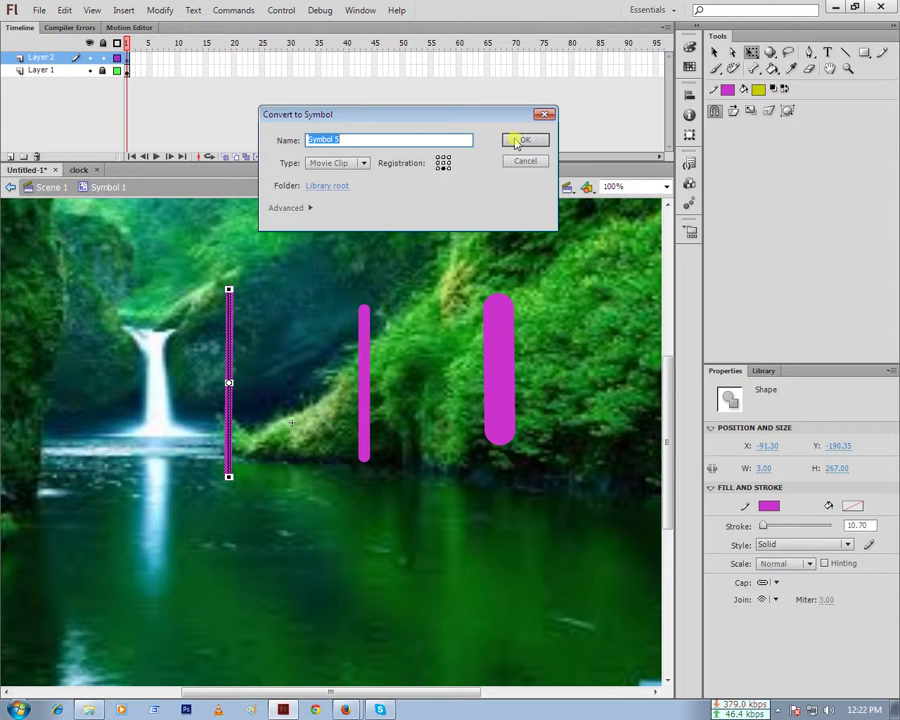
left_click(517, 143)
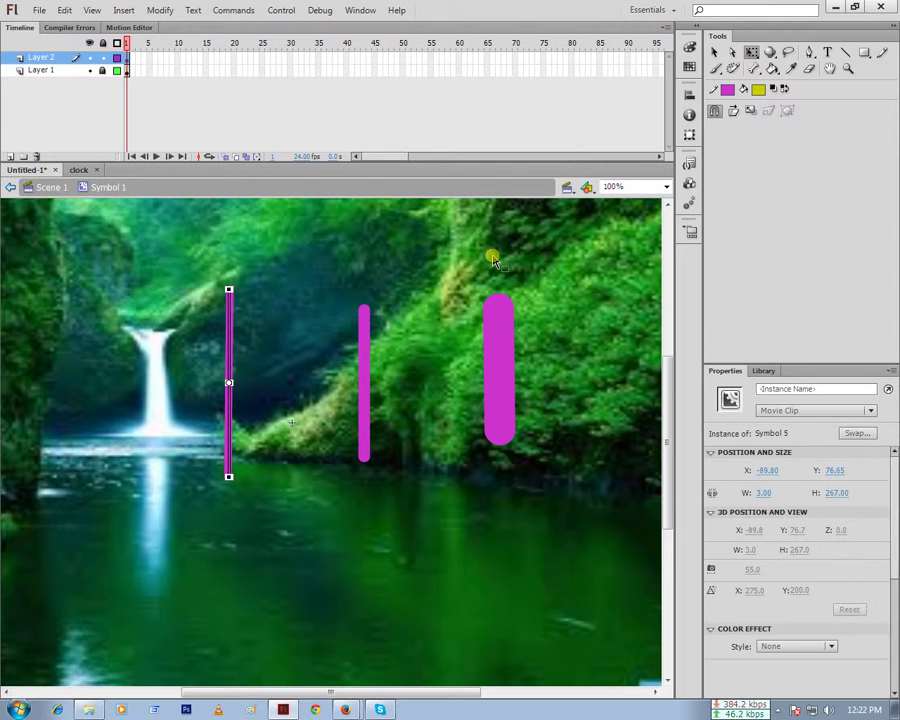
left_click(827, 389)
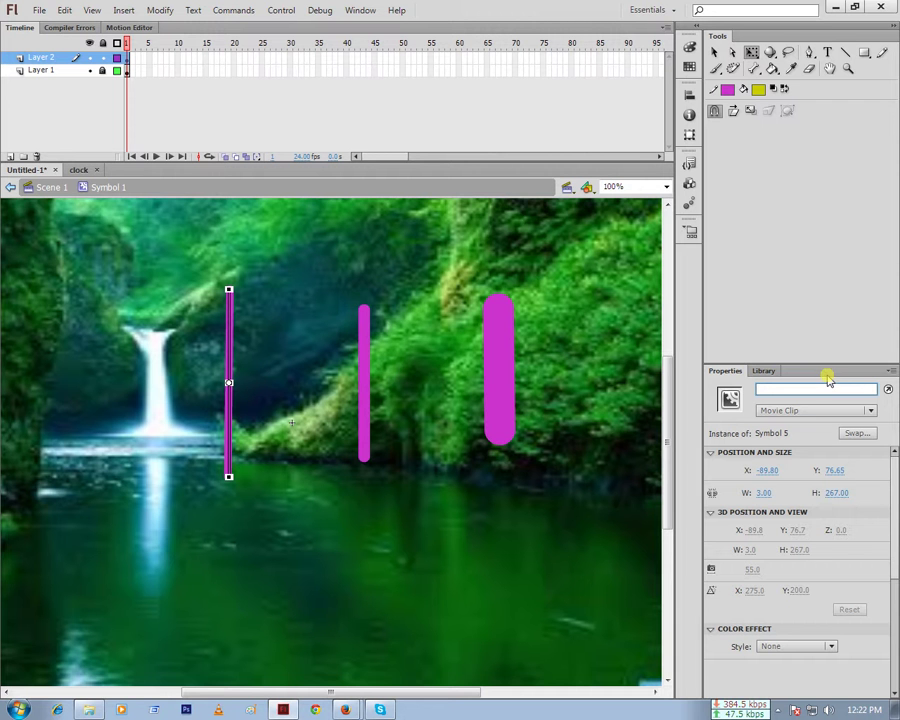
type("5")
Add Layer 3 and paste the clock ActionScript into its first frame via the Actions panel
left_click(12, 157)
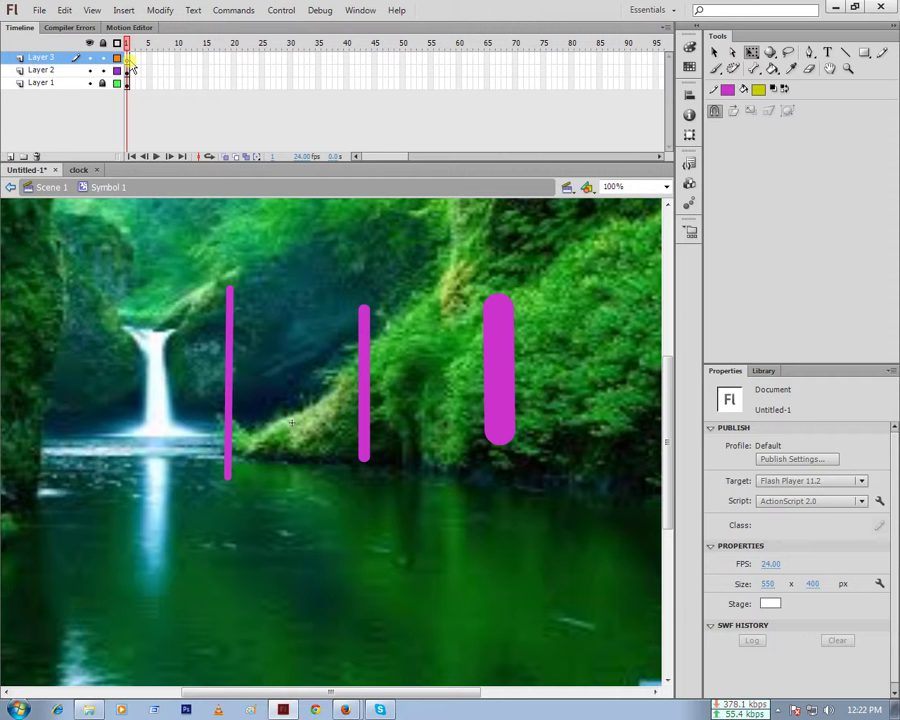
left_click(128, 58)
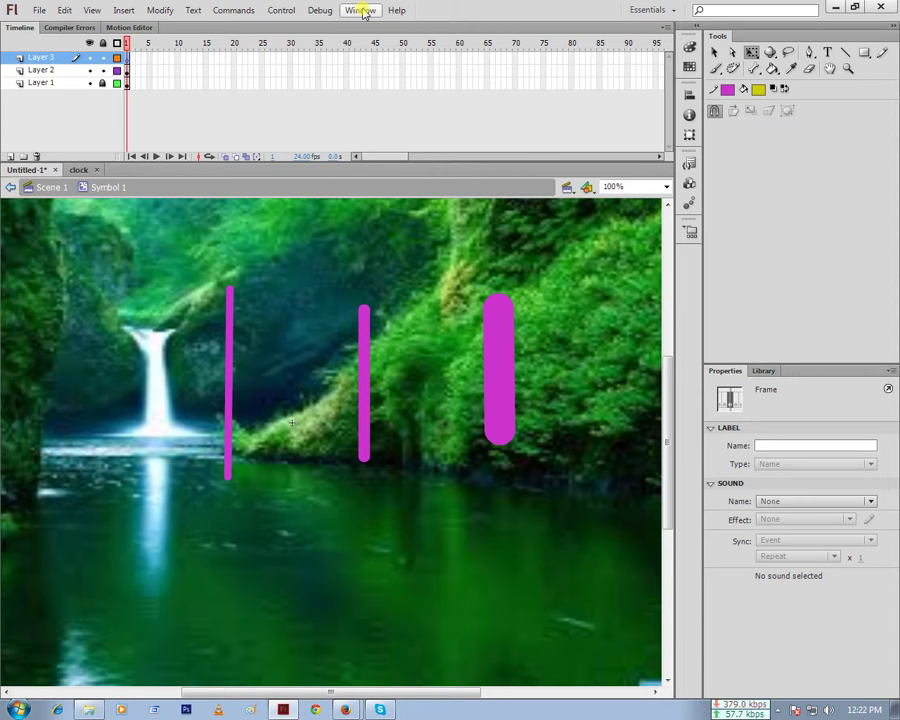
left_click(362, 12)
left_click(390, 238)
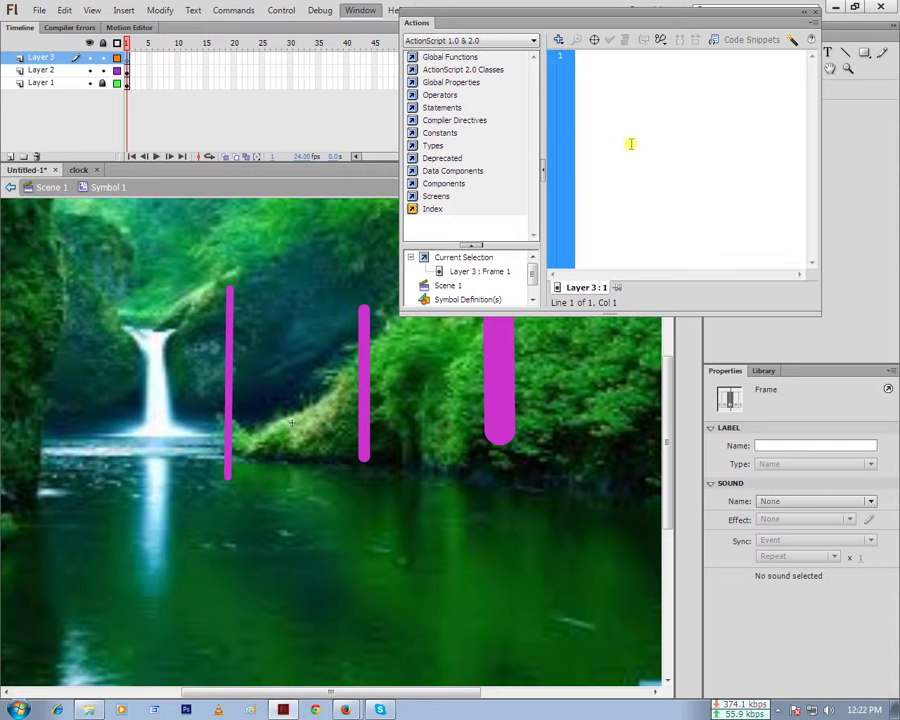
right_click(631, 144)
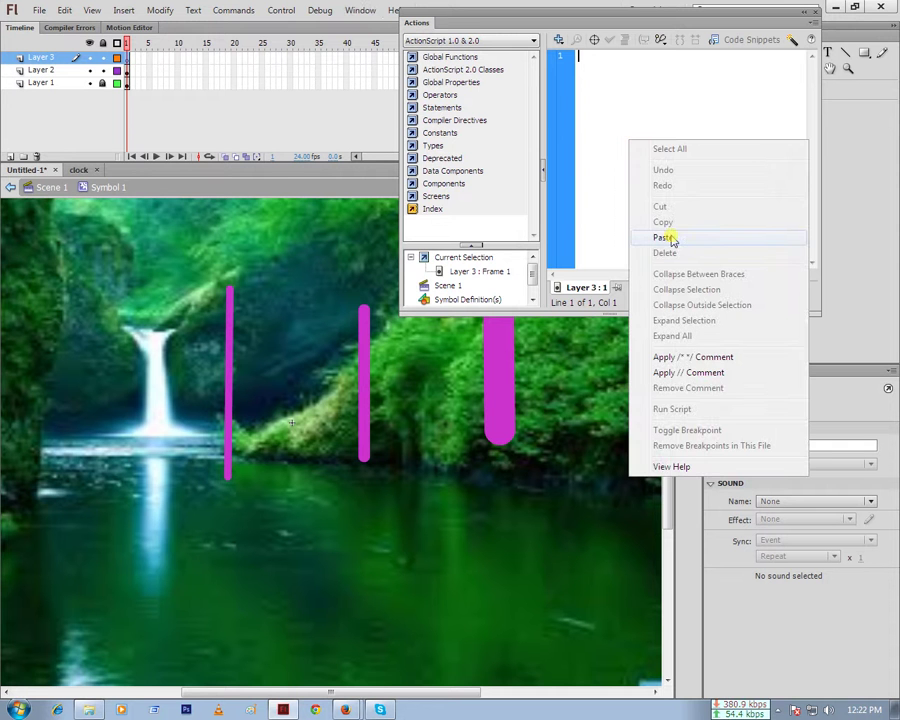
left_click(665, 238)
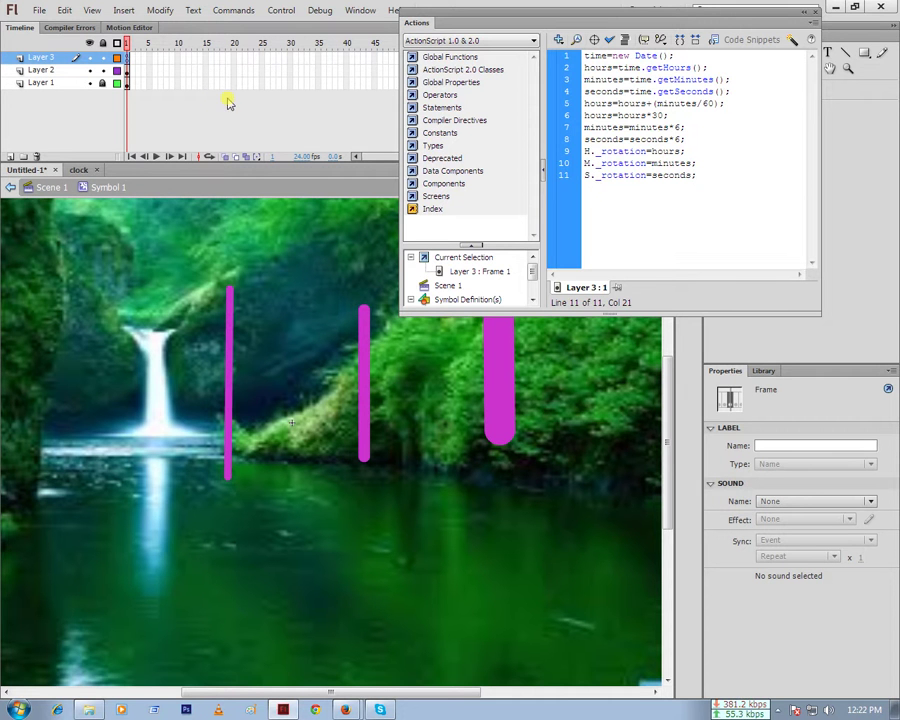
Check the Layer 1 and Layer 2 frames for scripts, then collapse the Actions panel
left_click(131, 56)
left_click(190, 97)
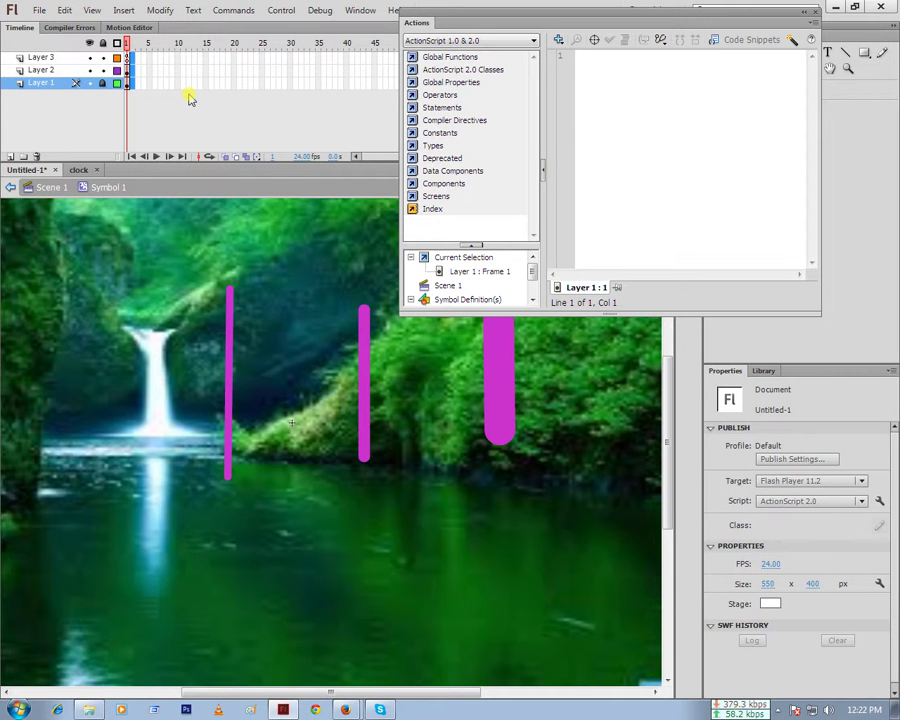
left_click(231, 382)
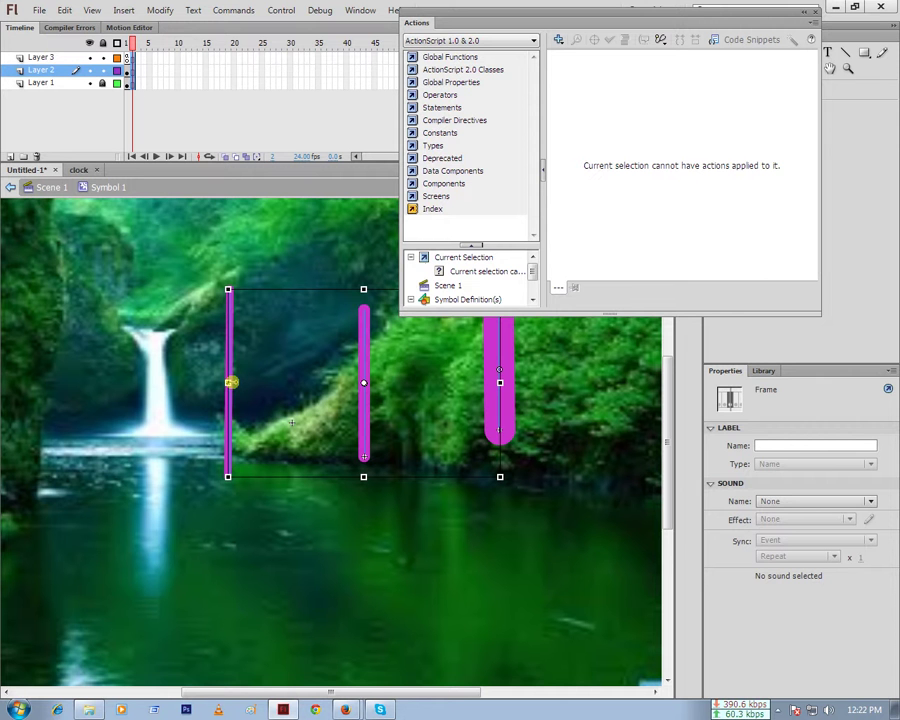
left_click(765, 120)
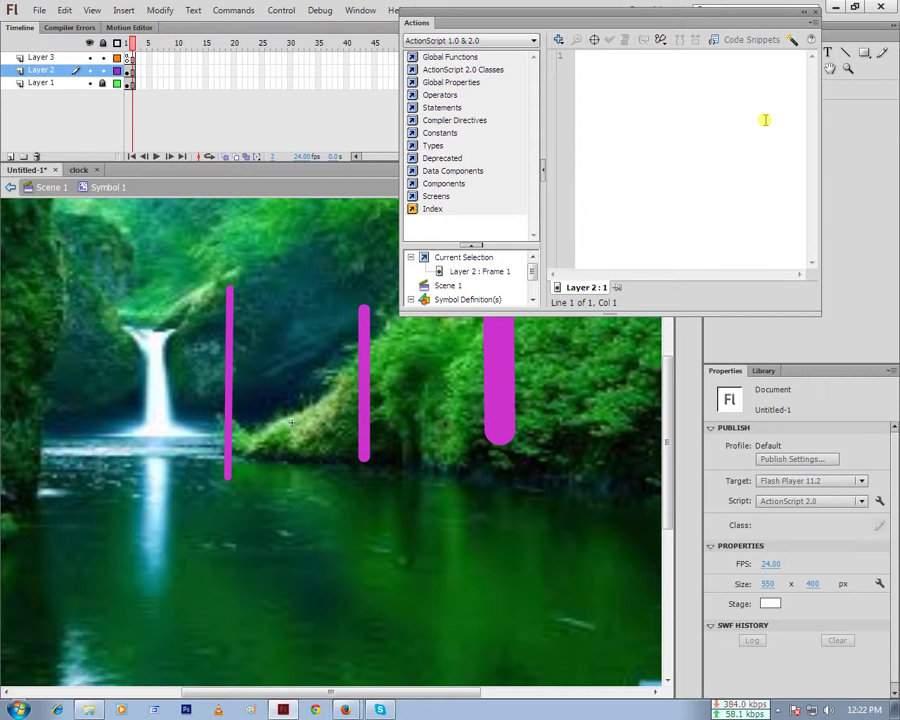
left_click(395, 310)
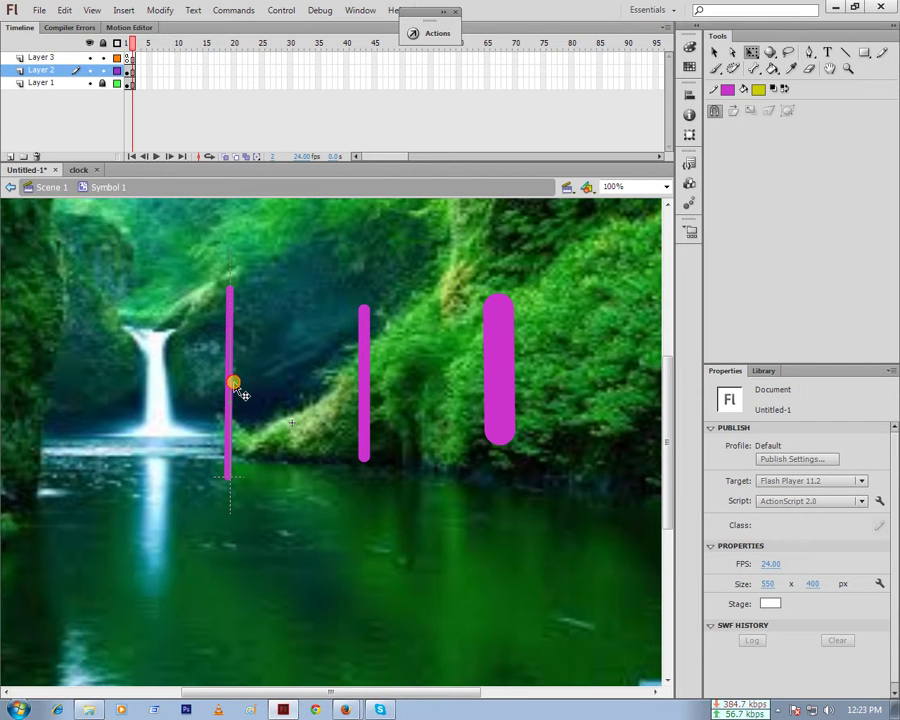
Stack the minute and hour bars onto the seconds bar and run Test Movie
left_click_drag(233, 385, 230, 395)
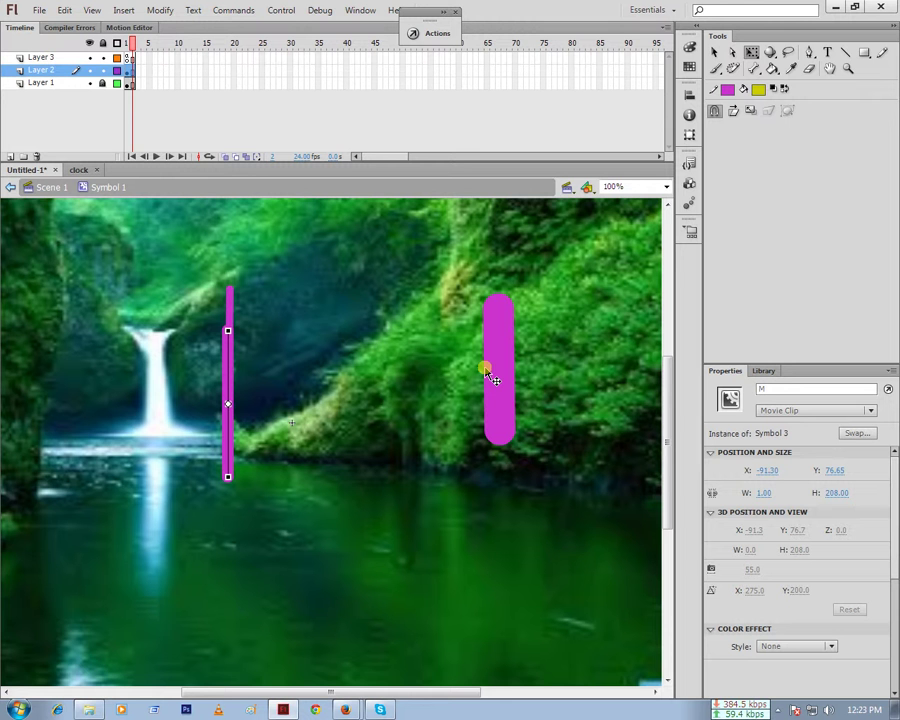
left_click(228, 405)
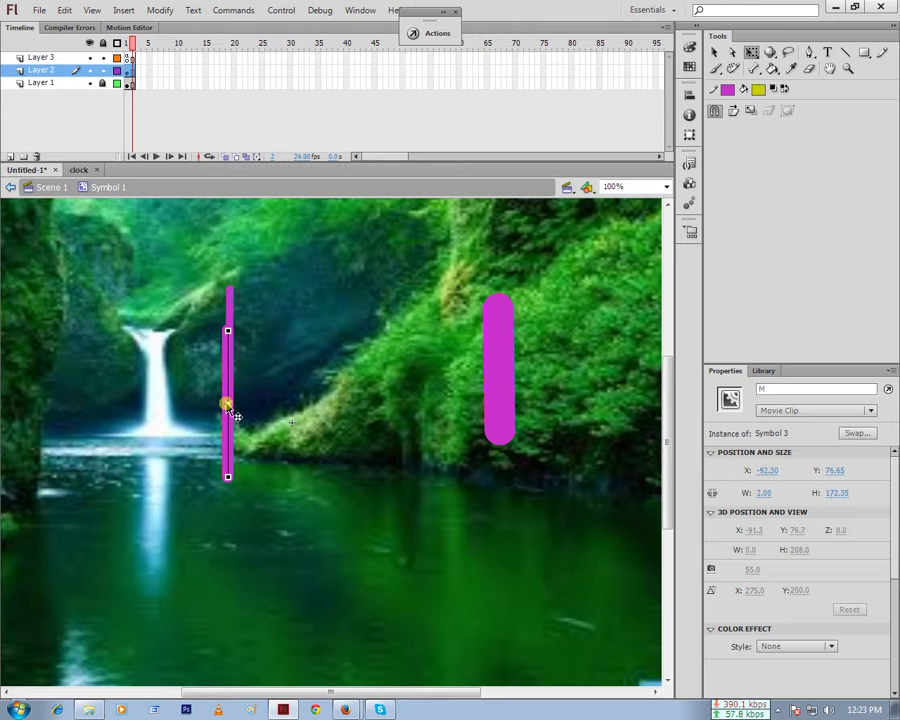
key("ctrl+y")
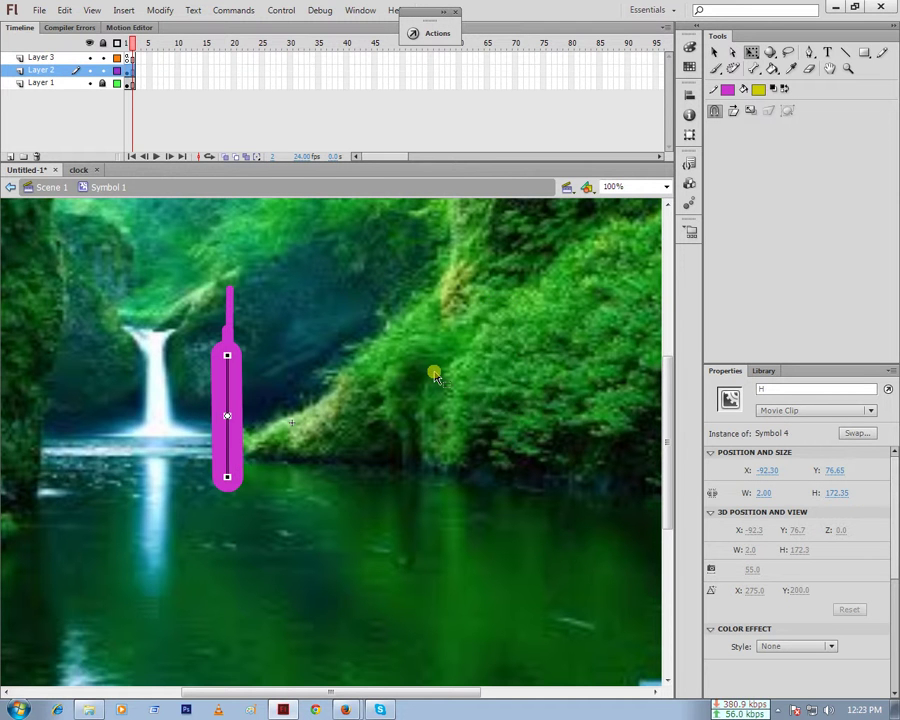
key("ctrl+Return")
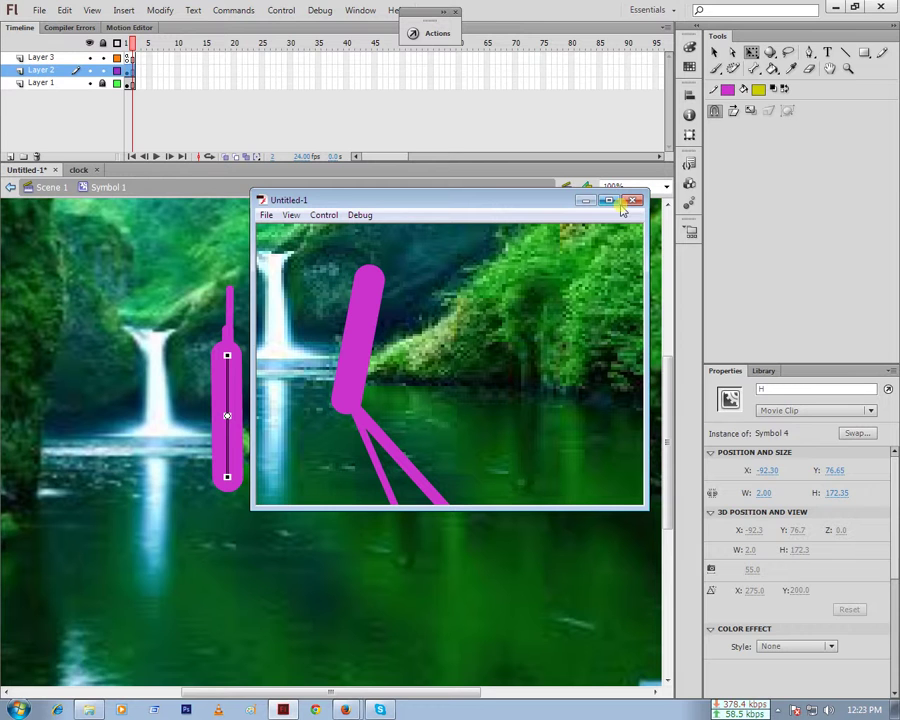
Maximize the test player to view the clock hands, then close it
left_click(608, 201)
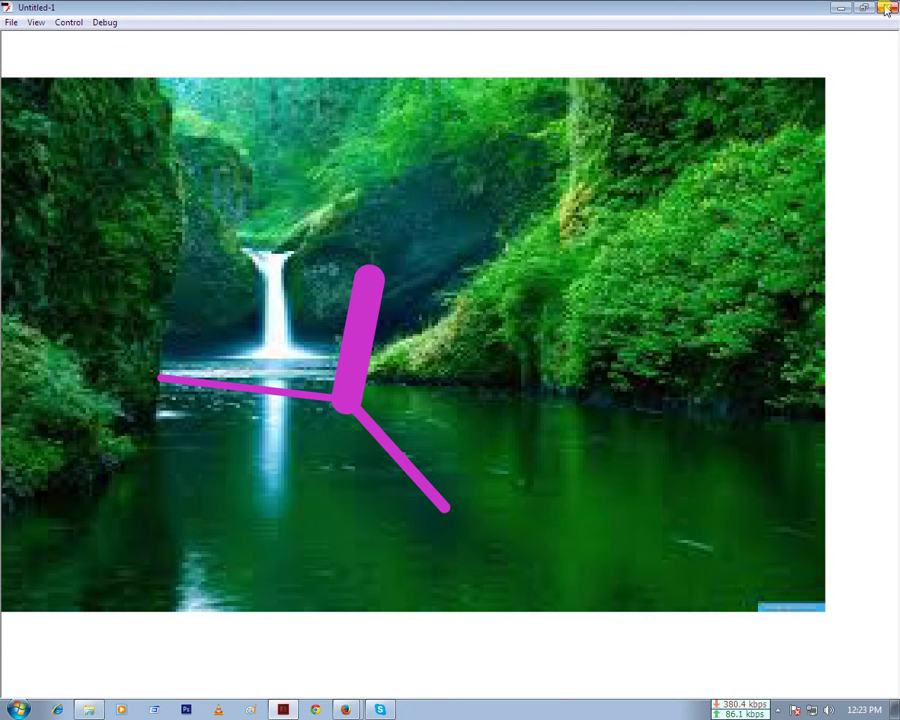
left_click(885, 8)
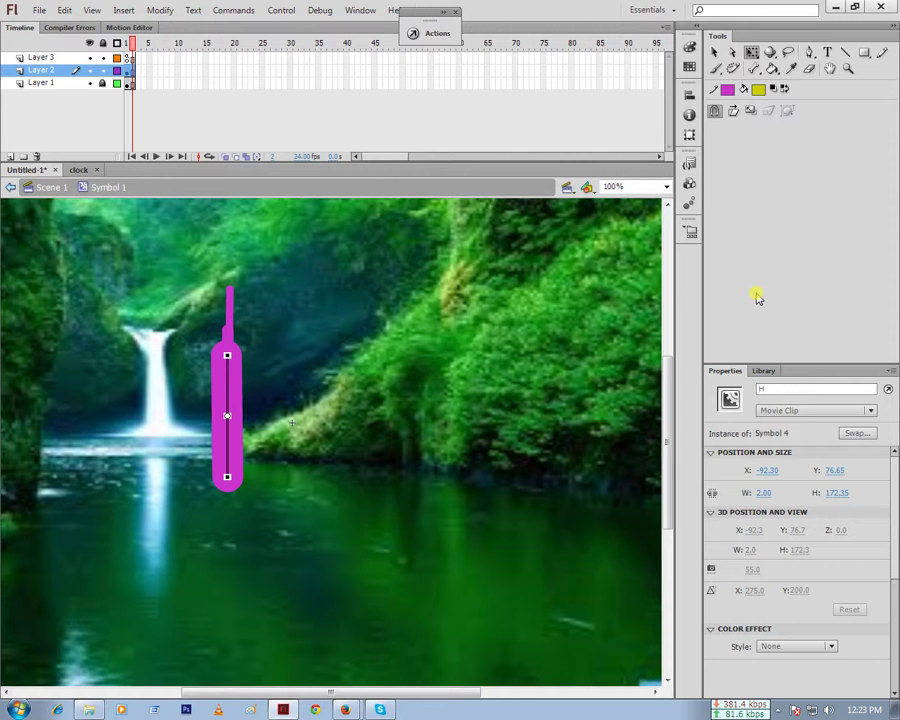
Drag the clock image from the Library onto the stage
left_click(760, 370)
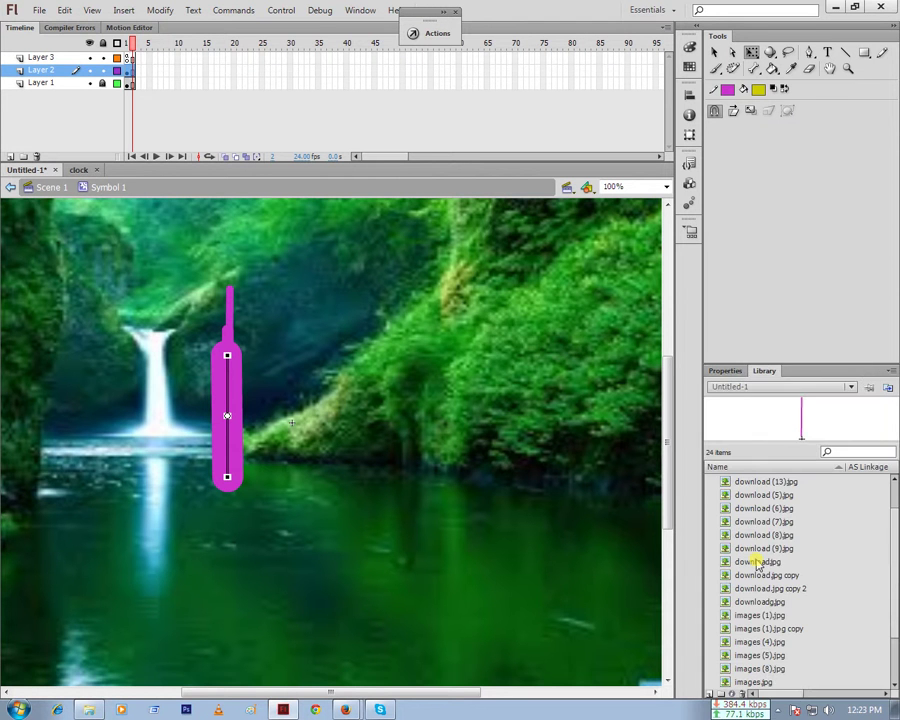
left_click(765, 628)
mouse_move(805, 426)
left_mouse_down()
mouse_move(246, 421)
mouse_move(826, 420)
mouse_move(88, 186)
left_mouse_up()
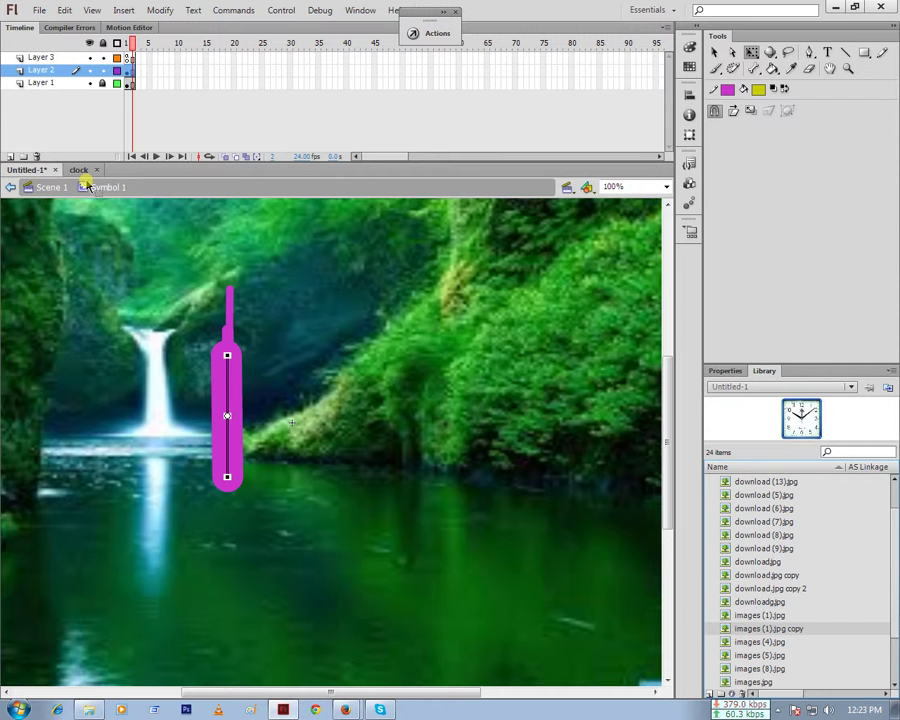
Add Layer 4 above the hands' layer and check the clock bitmap's properties
left_click(10, 156)
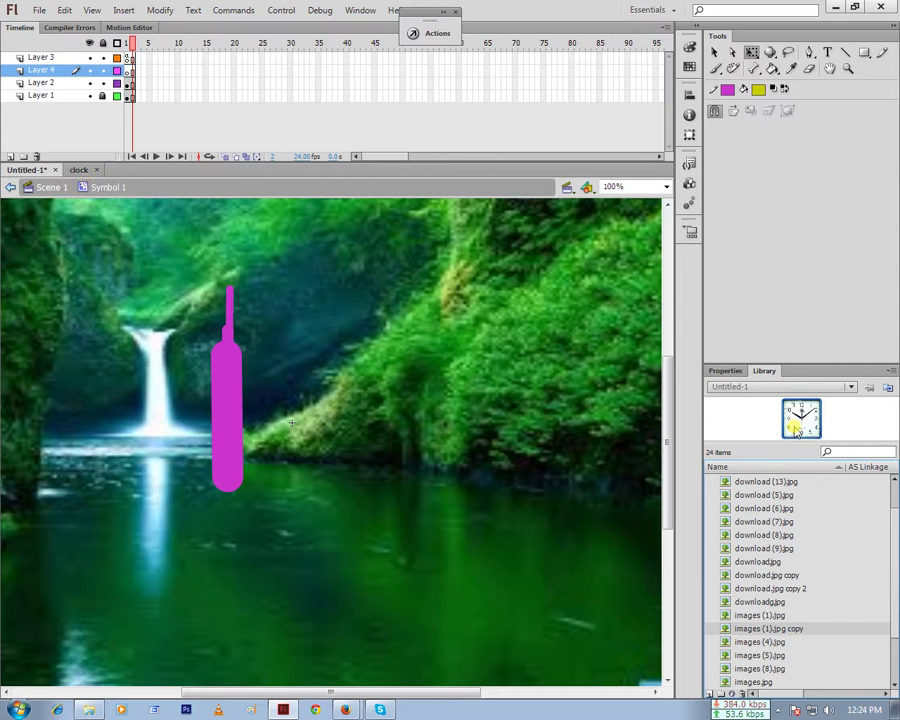
double_click(795, 428)
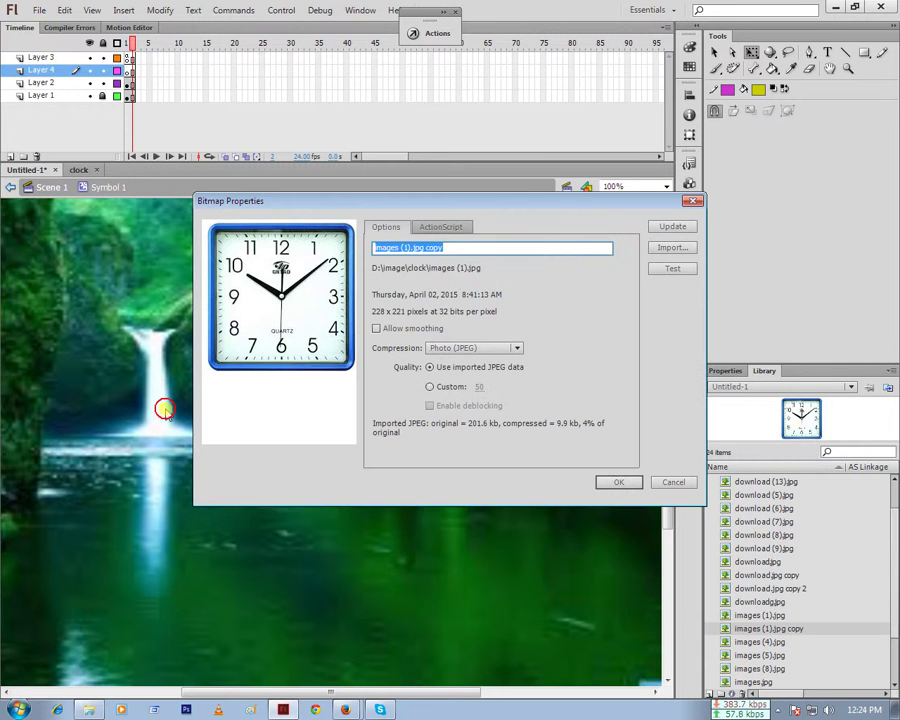
left_click(618, 482)
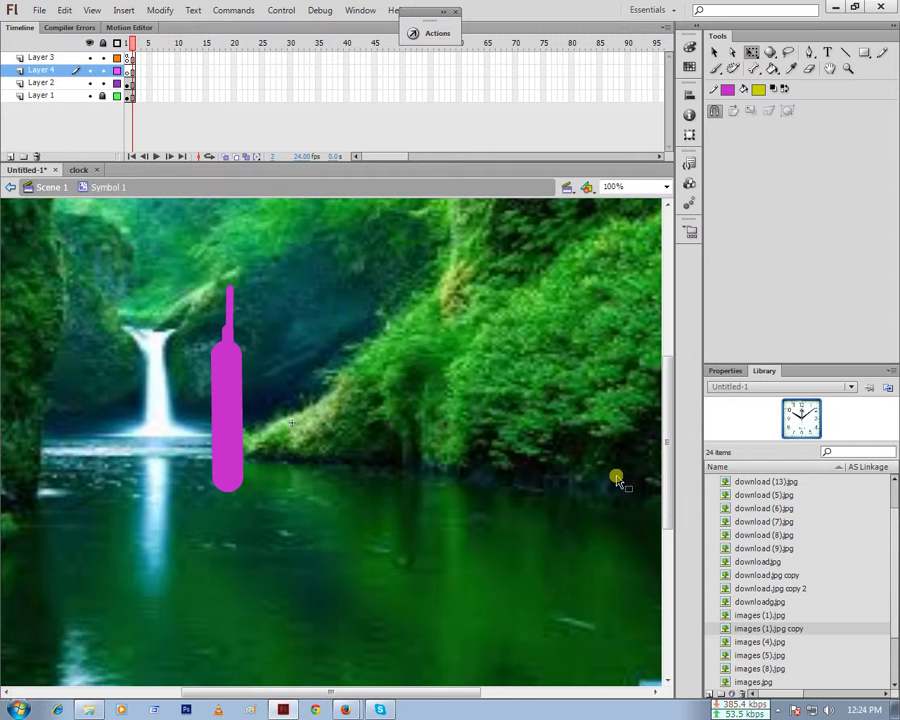
left_click(267, 414)
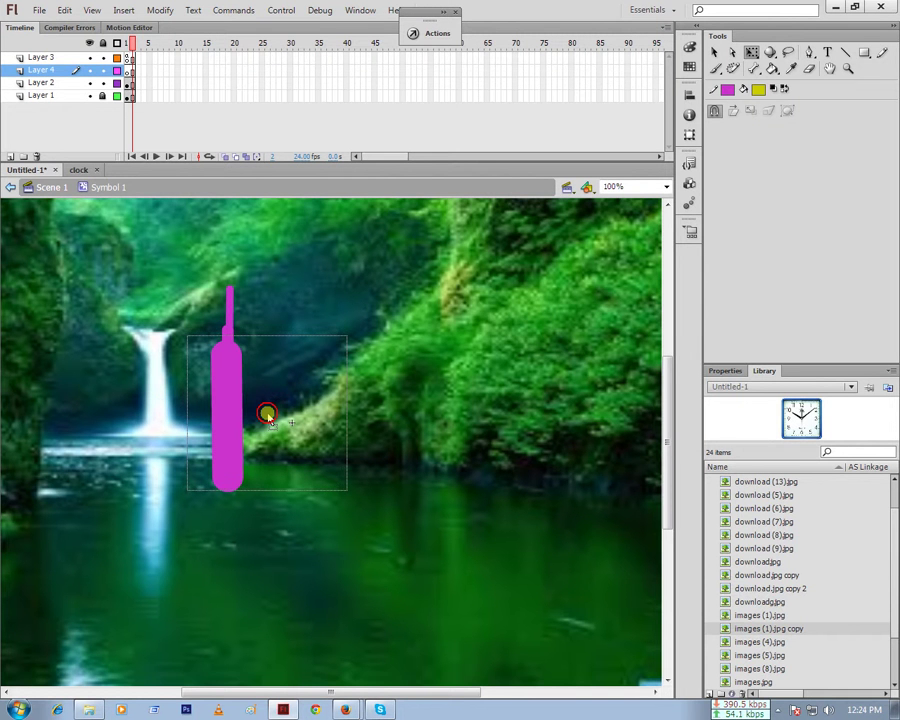
Nudge the clock image left, enlarge it to fill the stage, and move Layer 4 above Layer 1
left_click_drag(267, 414, 261, 416)
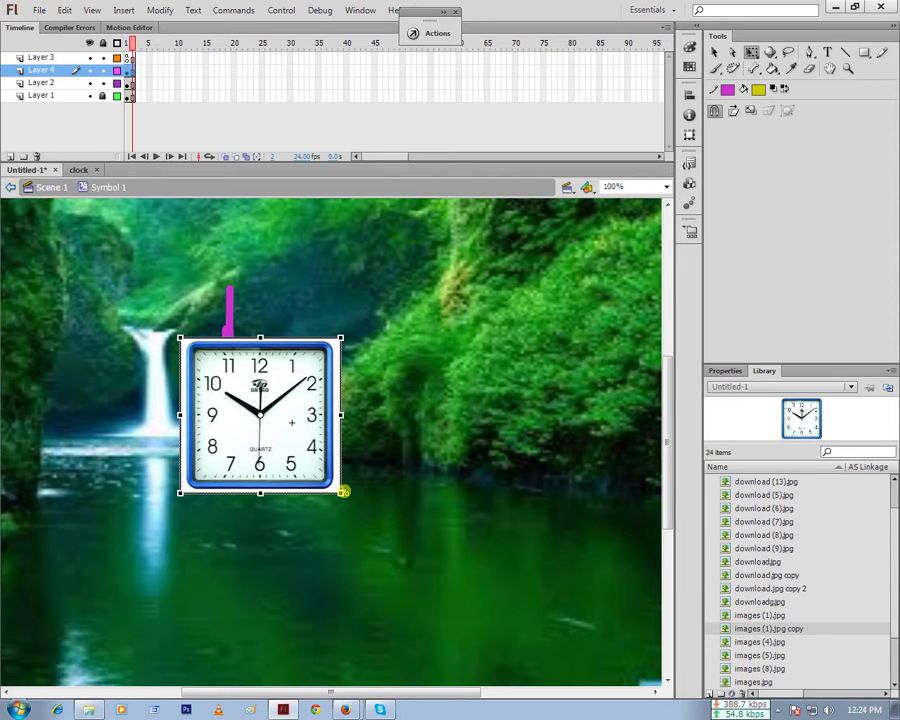
left_click_drag(343, 491, 658, 681)
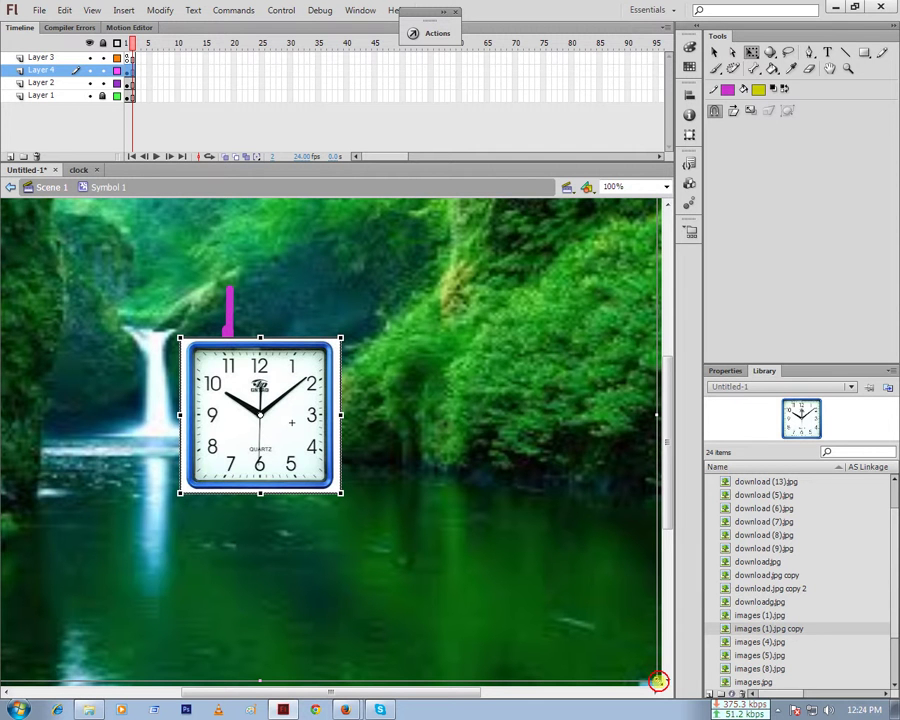
left_click_drag(658, 681, 658, 681)
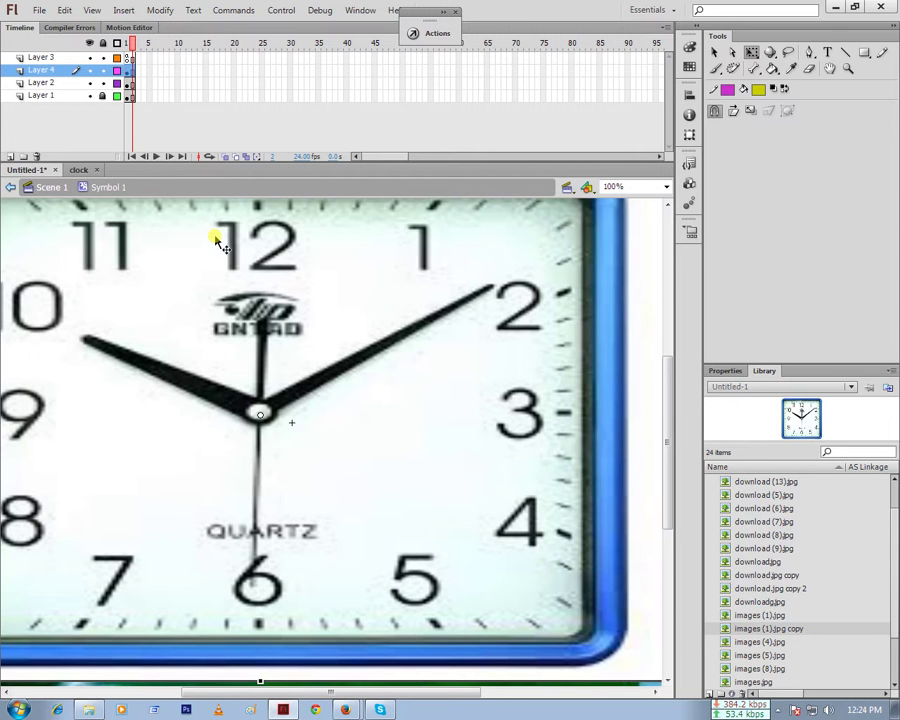
left_click_drag(45, 70, 67, 105)
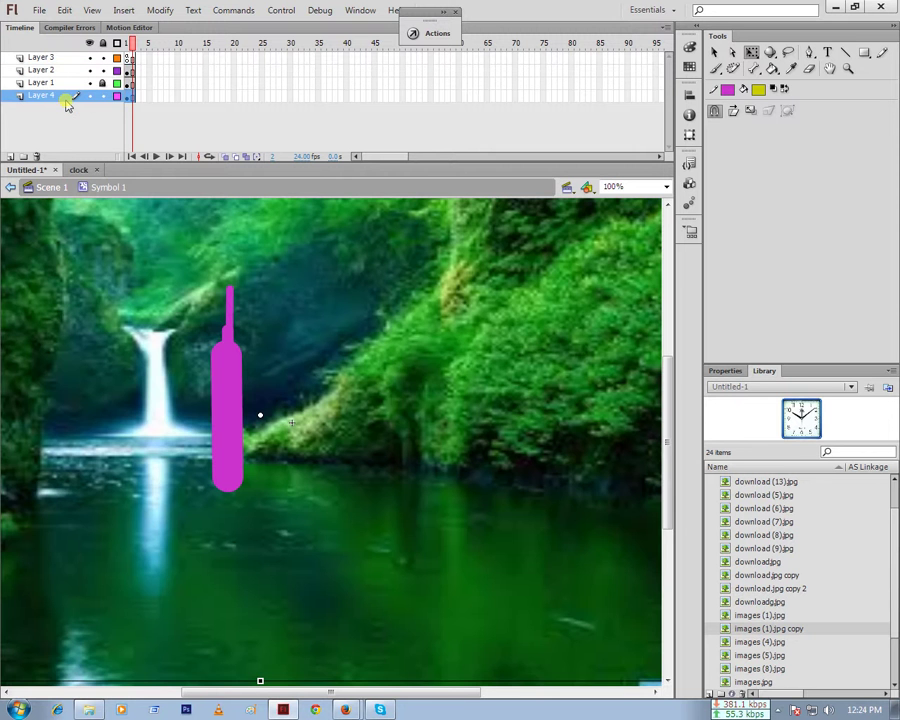
left_click_drag(67, 104, 55, 86)
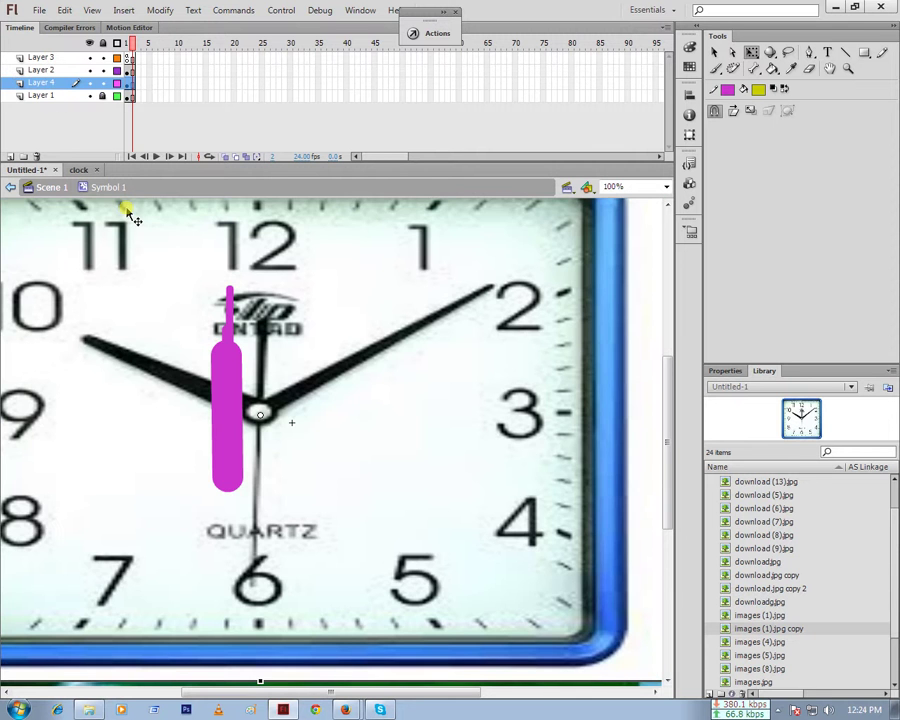
left_click(62, 95)
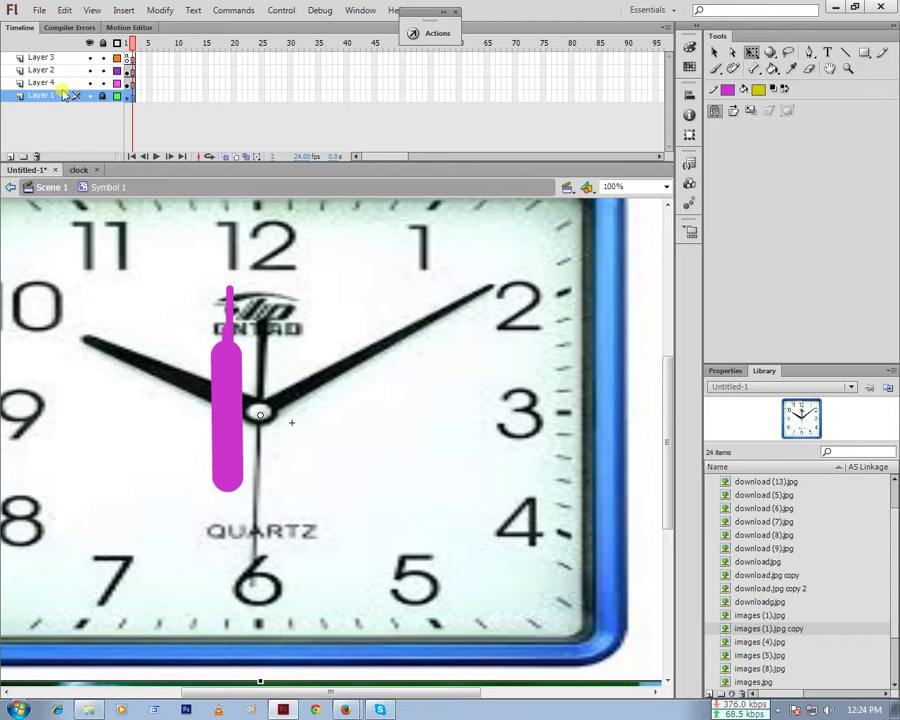
left_click_drag(62, 93, 64, 86)
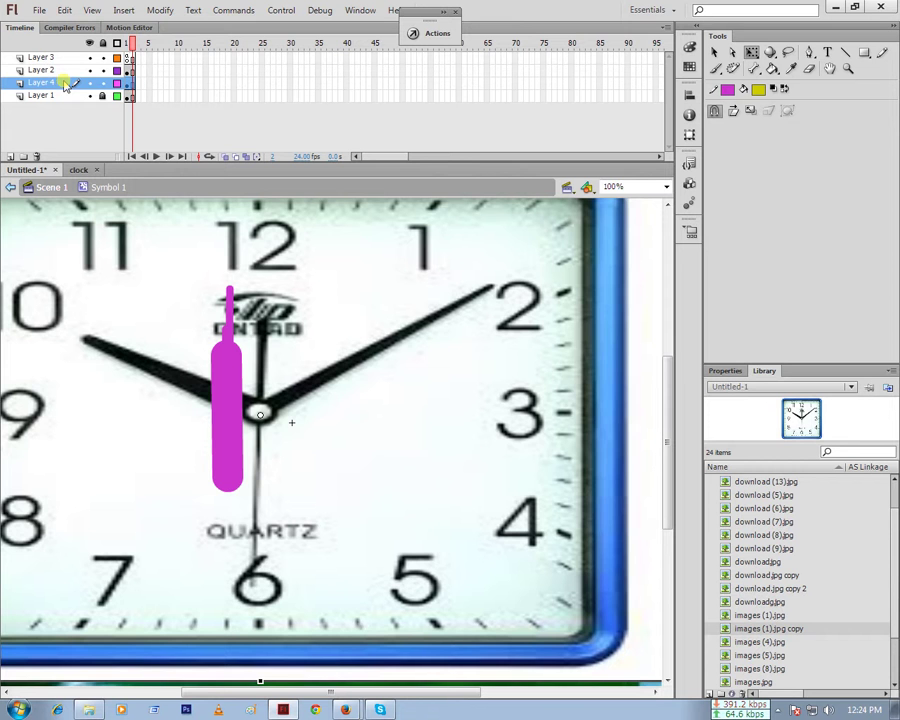
left_click(78, 96)
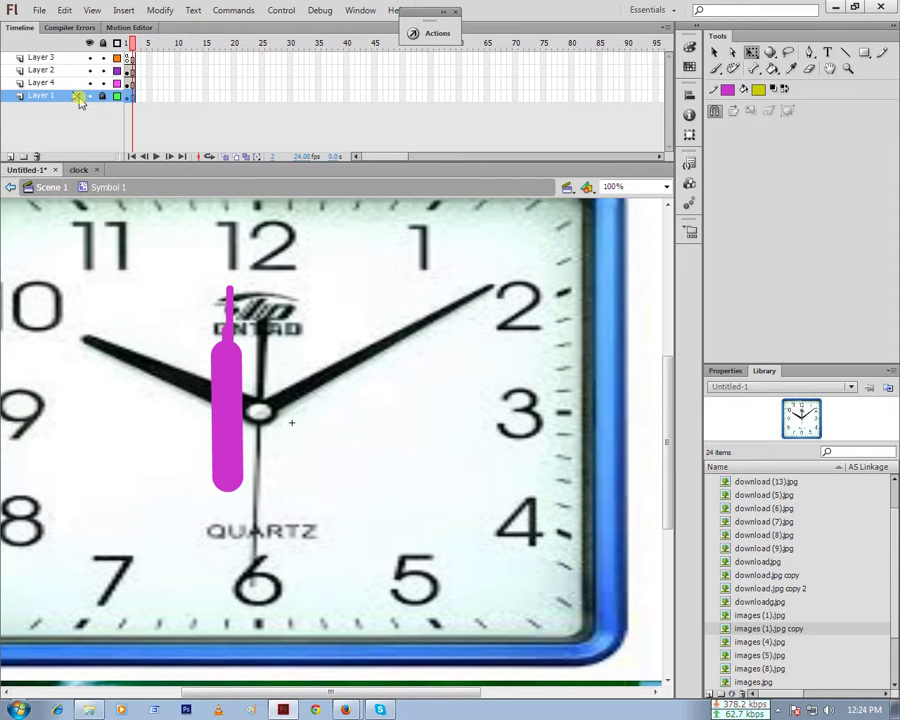
left_click(89, 44)
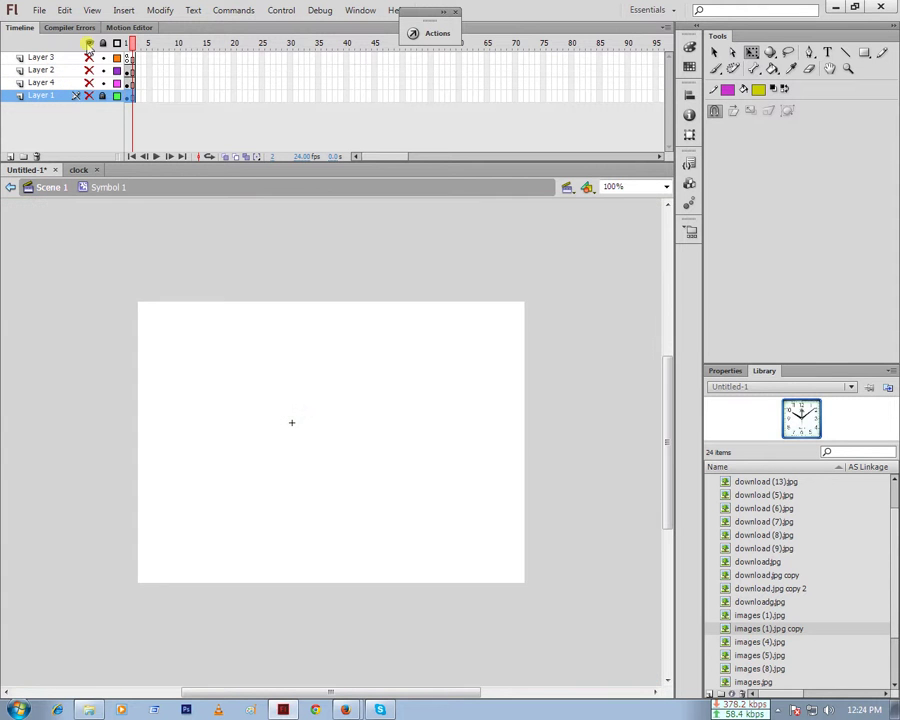
left_click(89, 45)
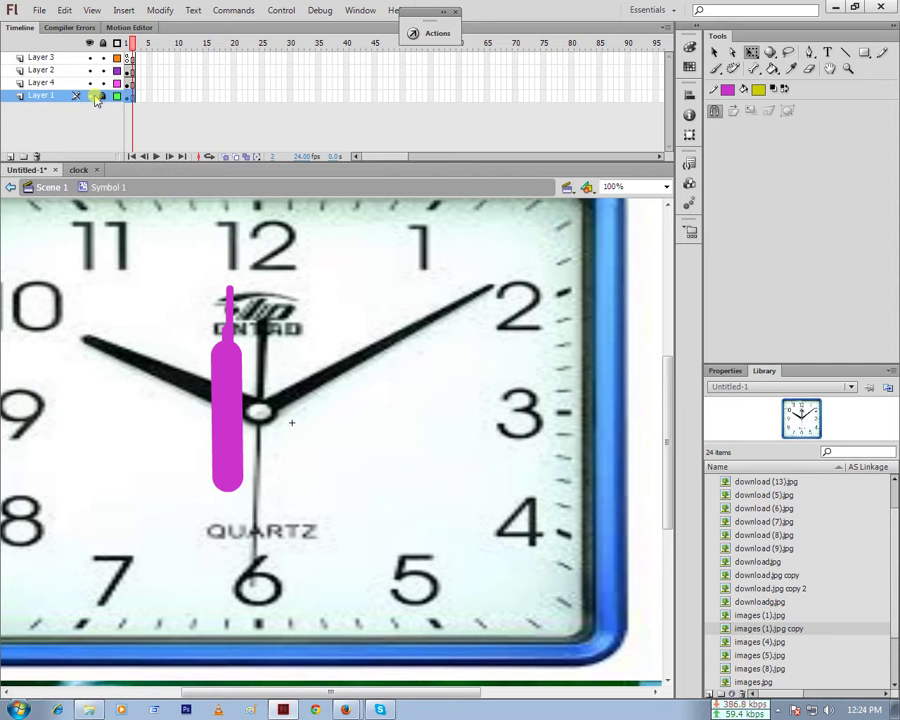
left_click(66, 84)
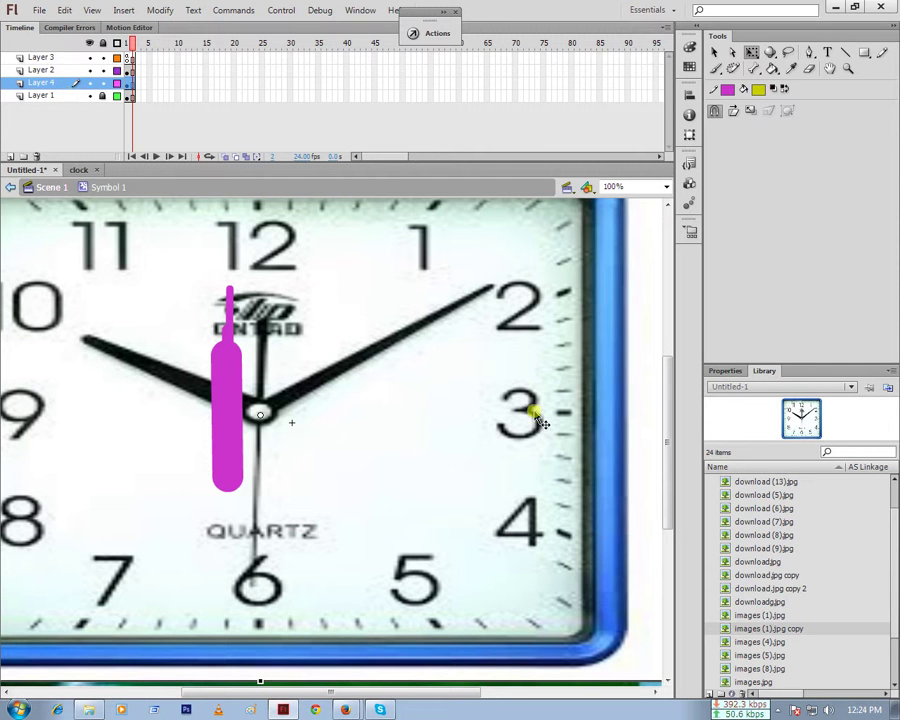
left_click_drag(673, 431, 673, 466)
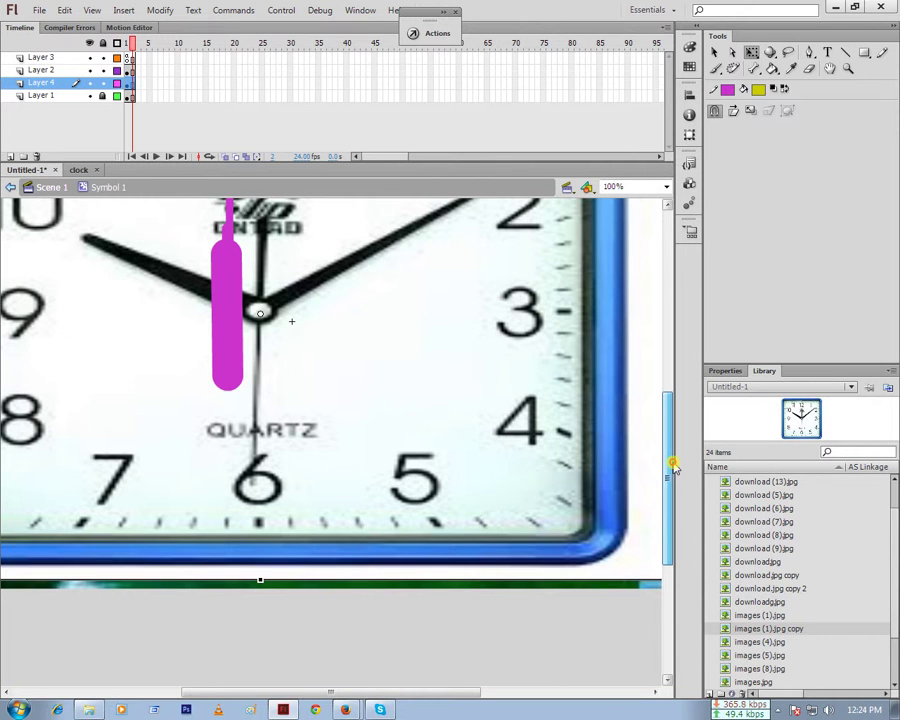
scroll(585, 410, "up", 1)
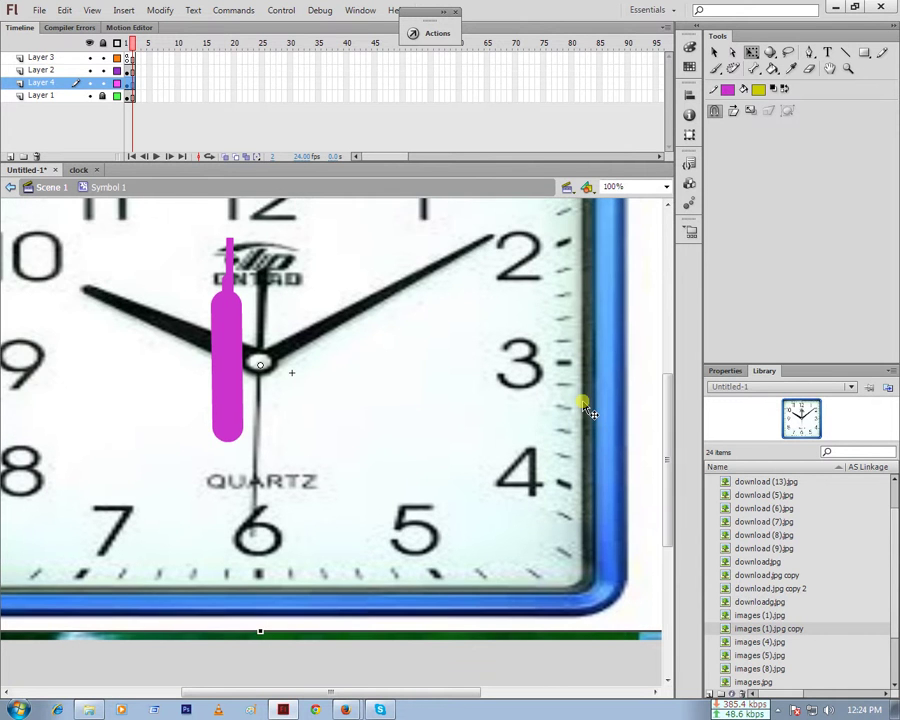
key("ctrl+minus")
key("ctrl+minus")
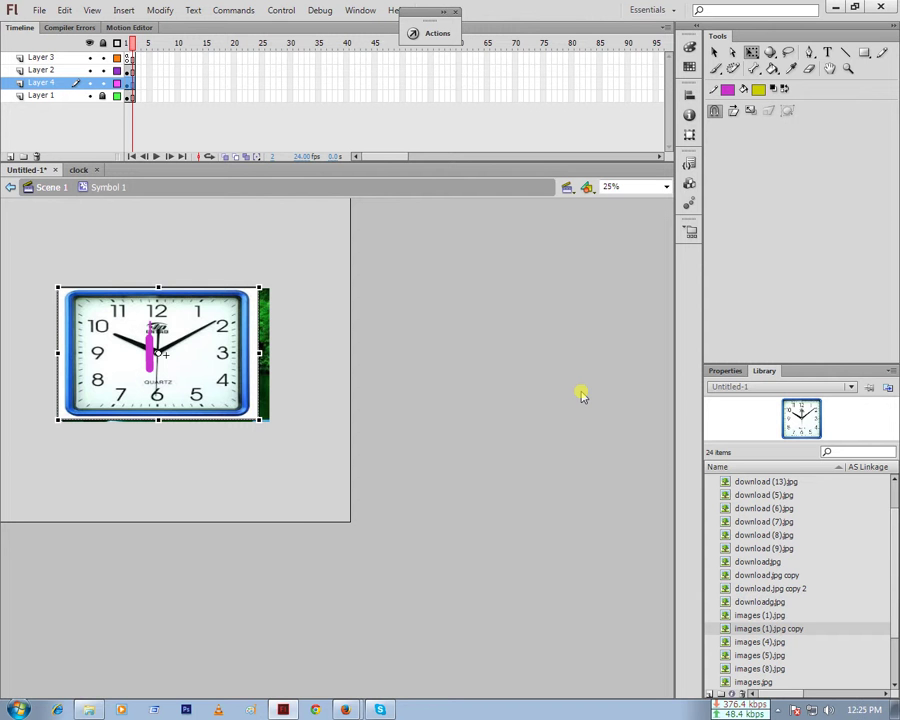
At 50% zoom, scale the clock down around its centre and move its pivot to the clock centre
key("ctrl+equal")
key("ctrl+equal")
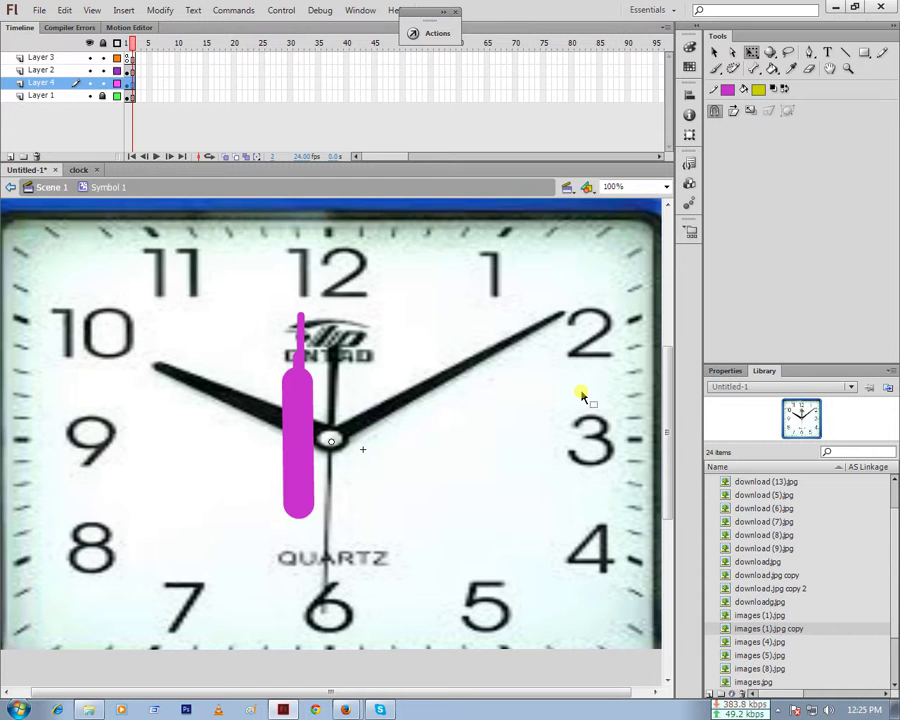
key("ctrl+minus")
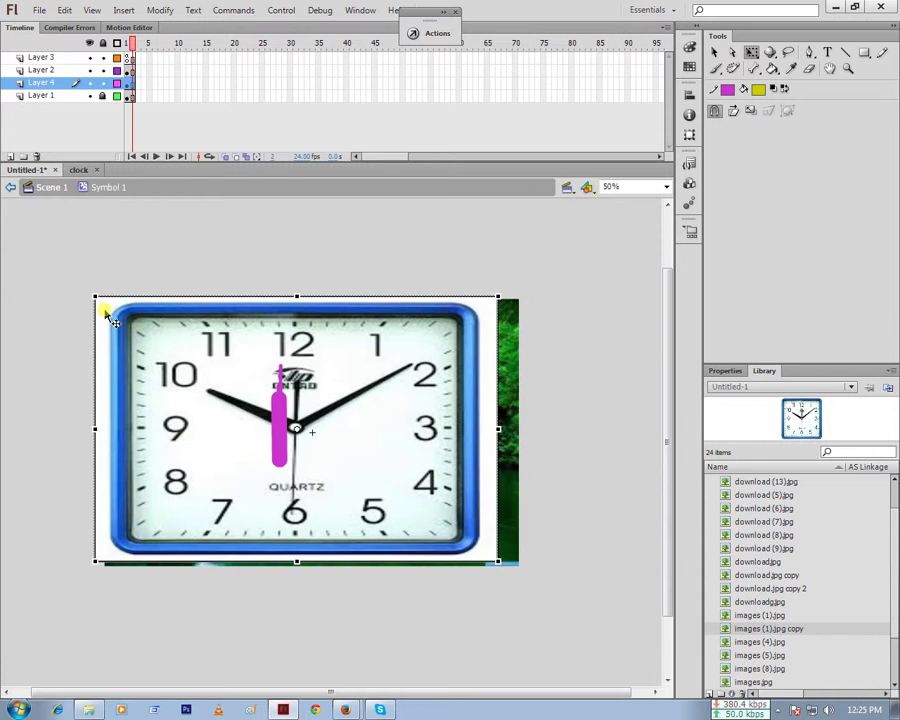
left_click_drag(105, 313, 209, 369)
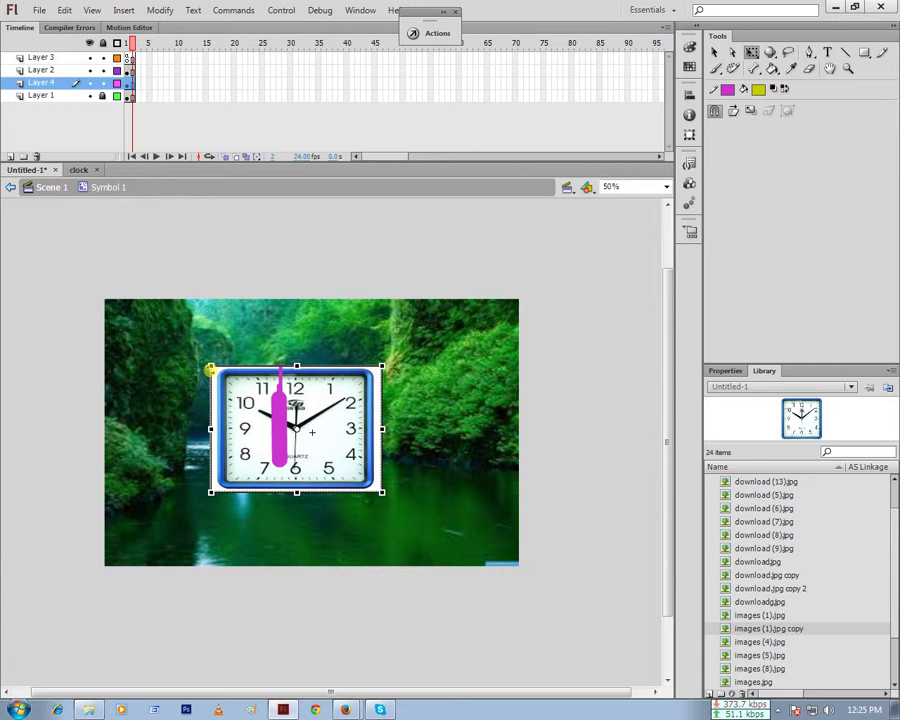
left_click(276, 336)
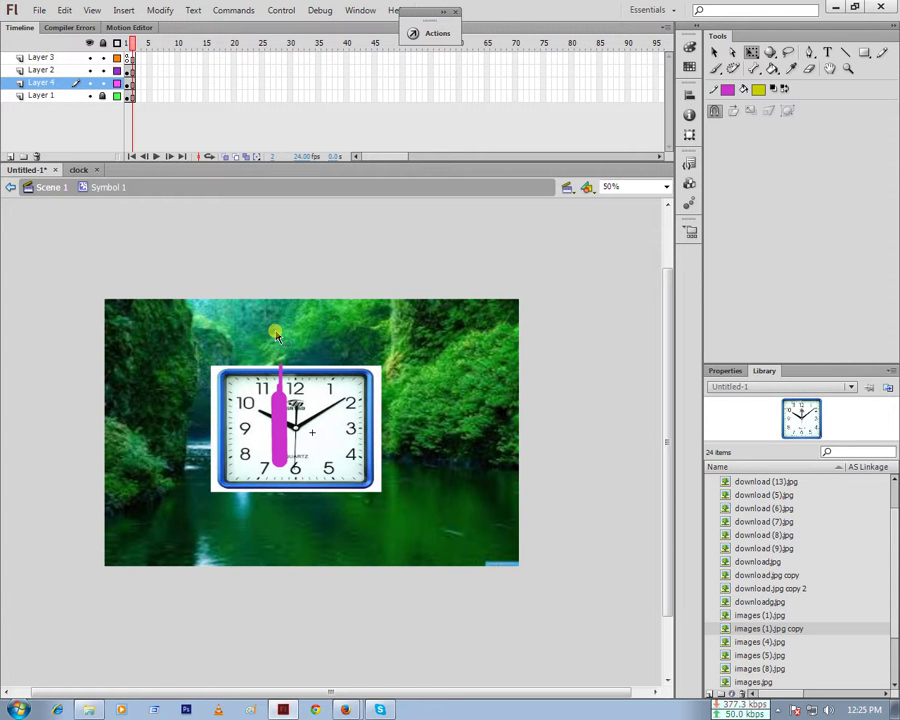
left_click(222, 385)
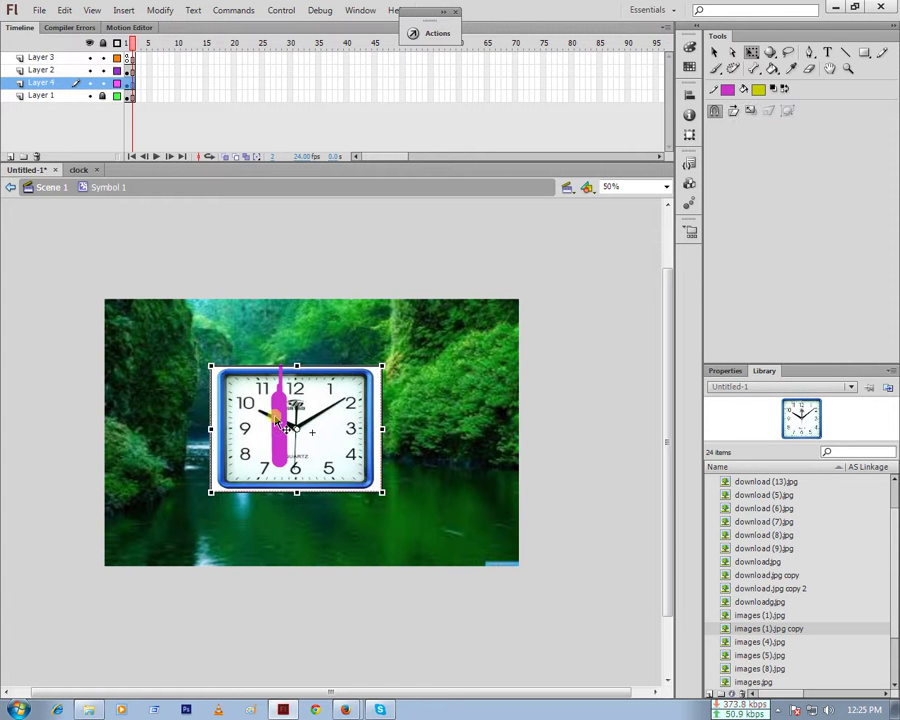
left_click_drag(279, 421, 301, 409)
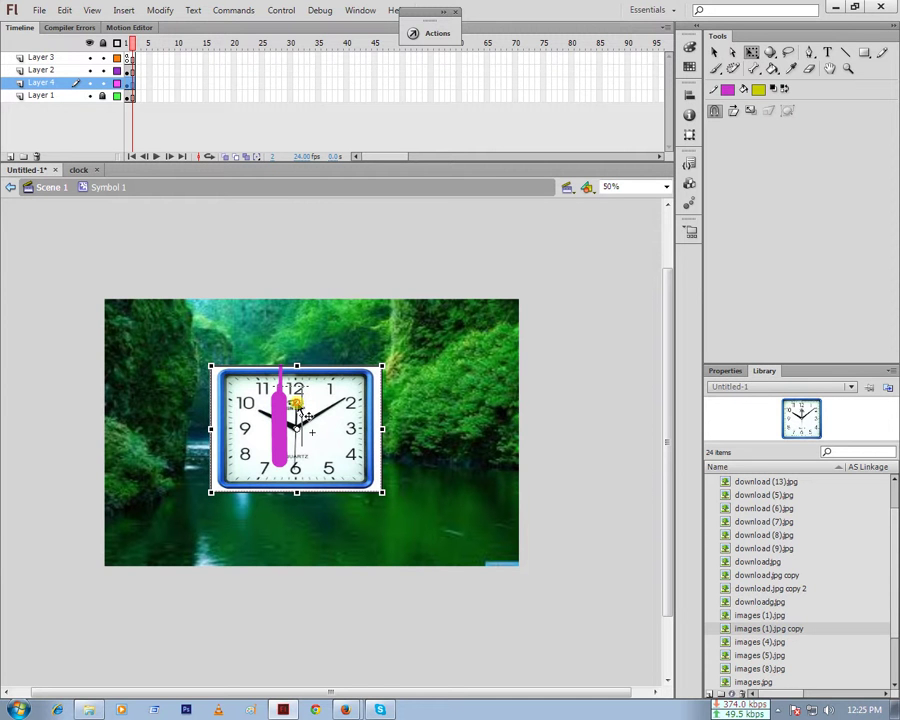
left_click(302, 411)
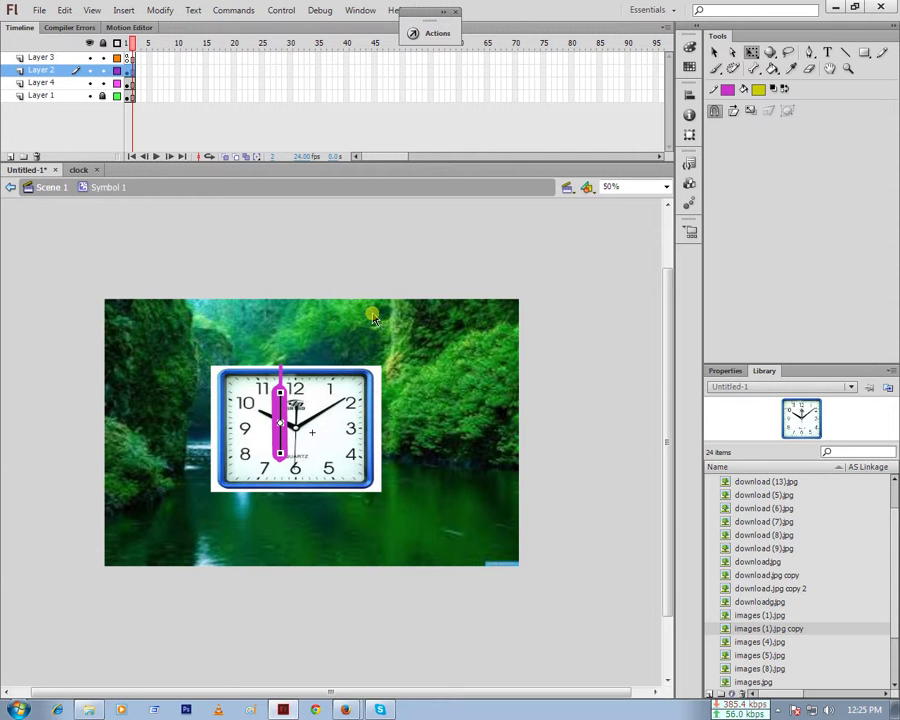
Zoom in on the magenta hand, then select the clock image and shift it slightly left
key("ctrl+equal")
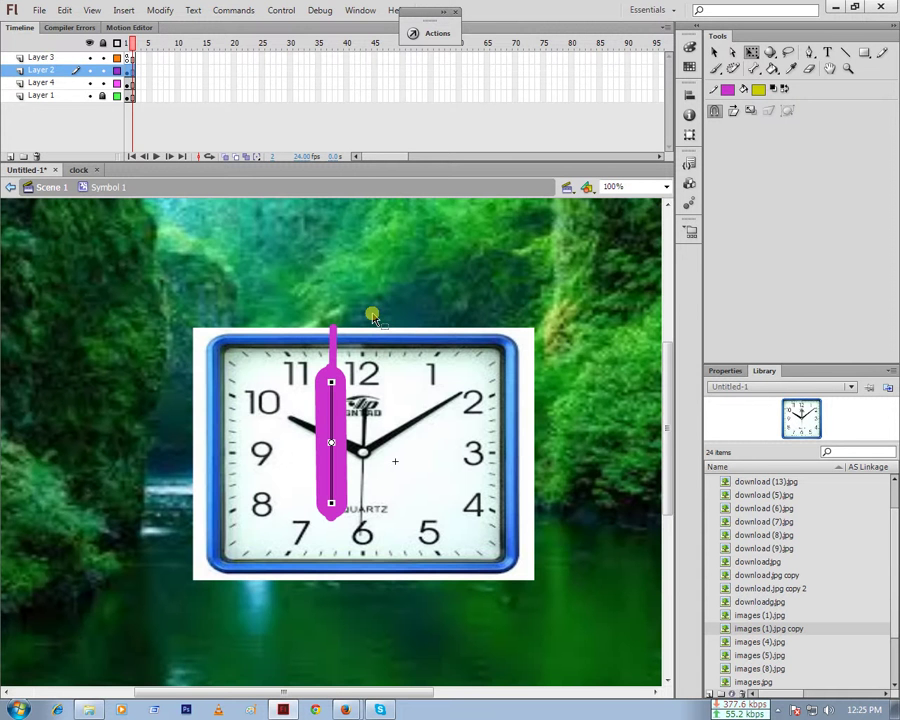
key("ctrl+equal")
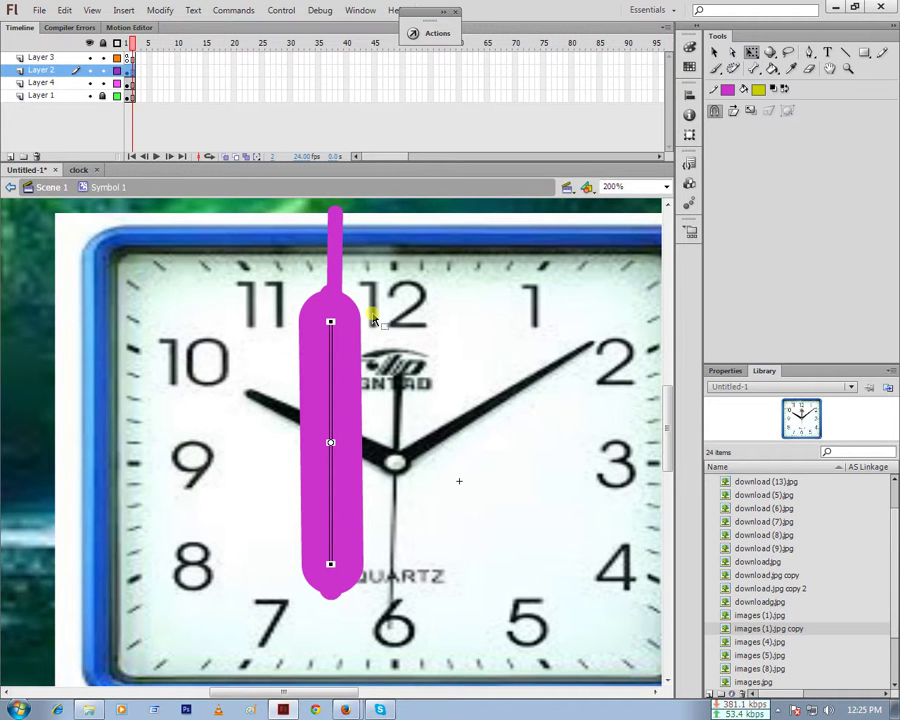
key("ctrl+minus")
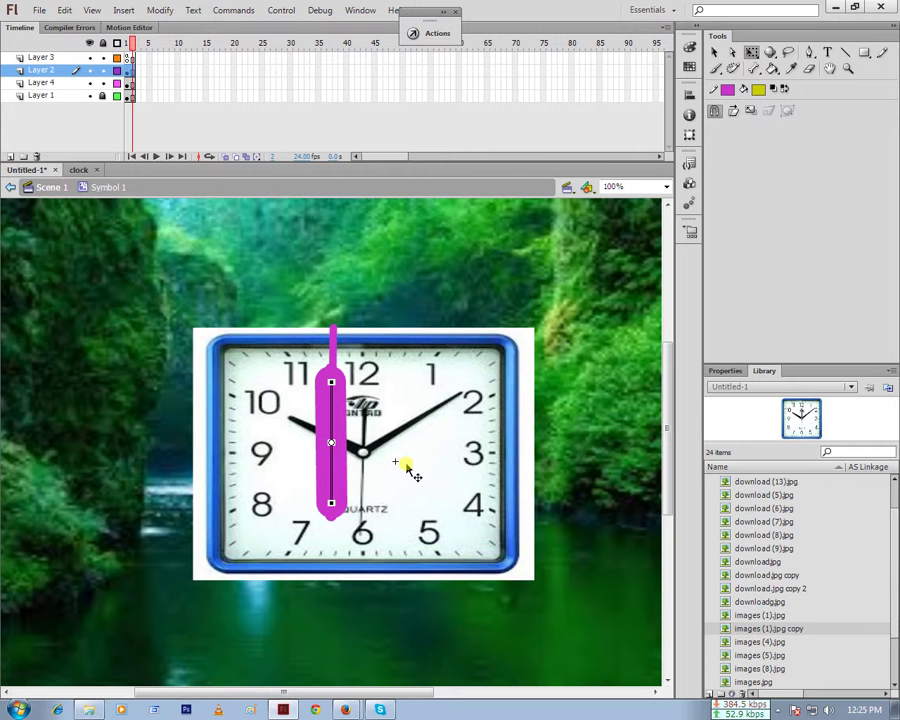
left_click(443, 505)
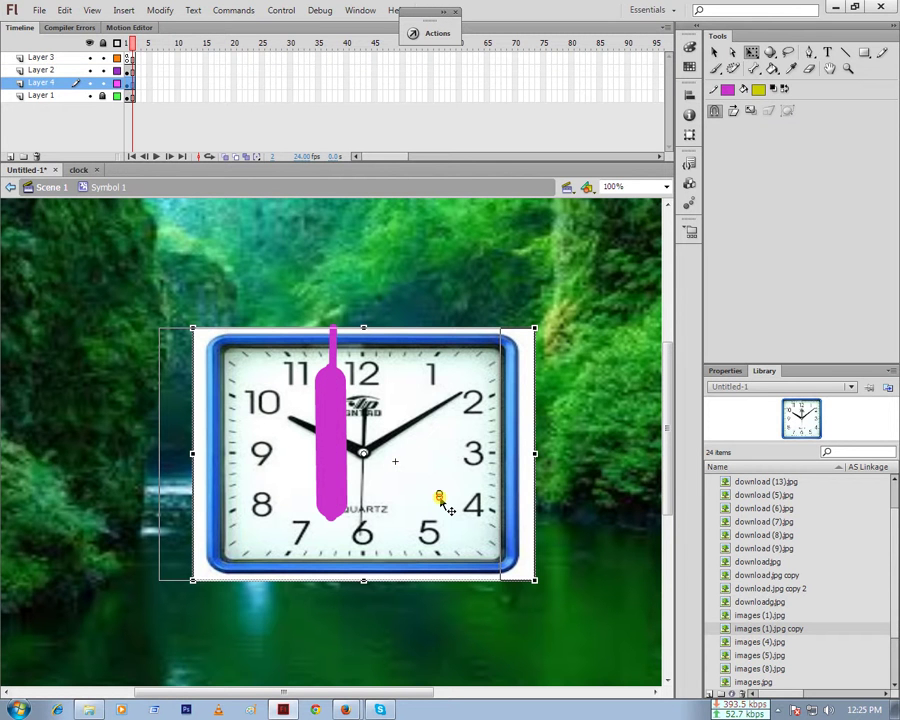
mouse_move(443, 503)
left_mouse_down()
mouse_move(384, 524)
mouse_move(384, 555)
left_mouse_up()
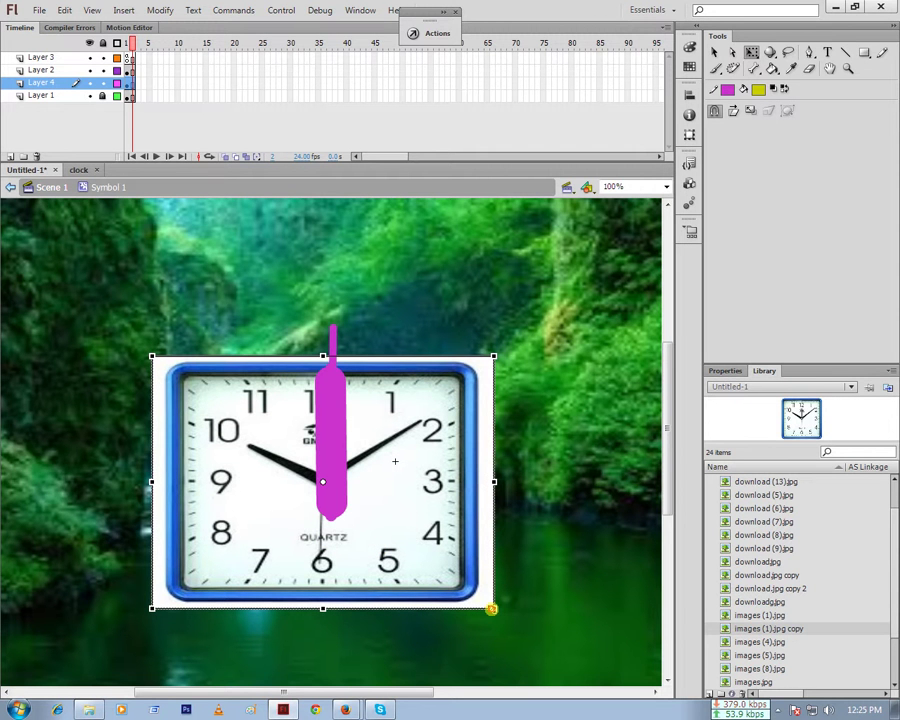
Widen and heighten the clock picture to cover most of the forest, then straighten it upright
left_click_drag(491, 608, 505, 608)
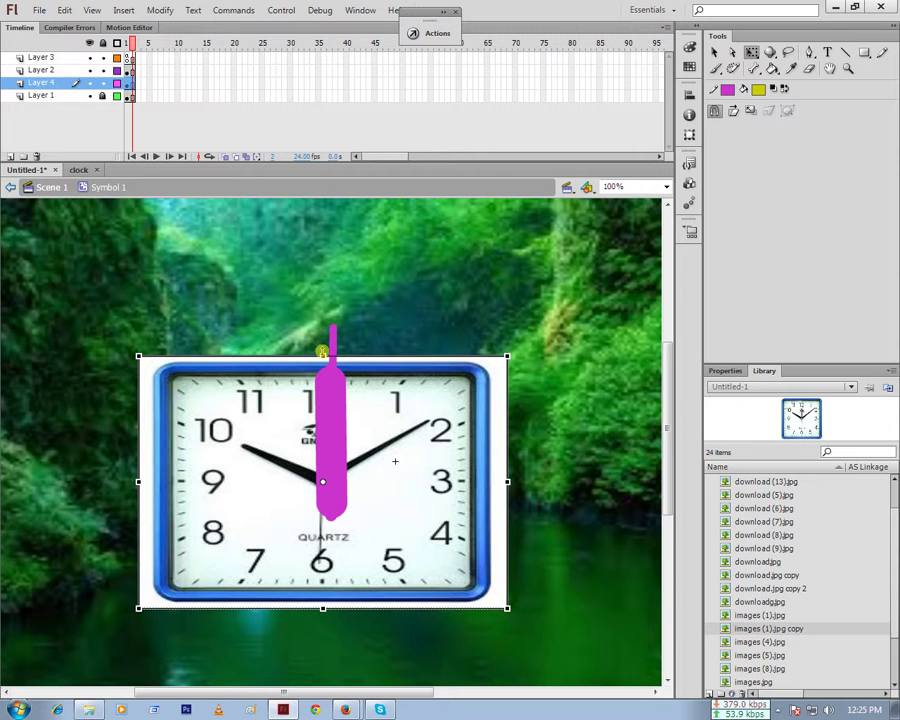
left_click_drag(322, 352, 322, 328)
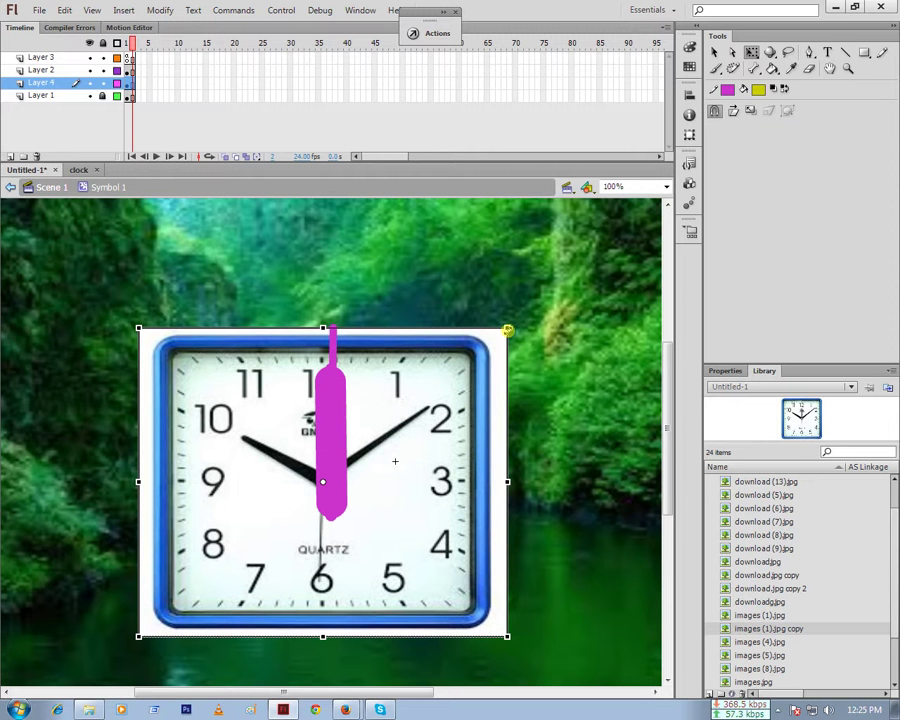
left_click_drag(508, 330, 515, 340)
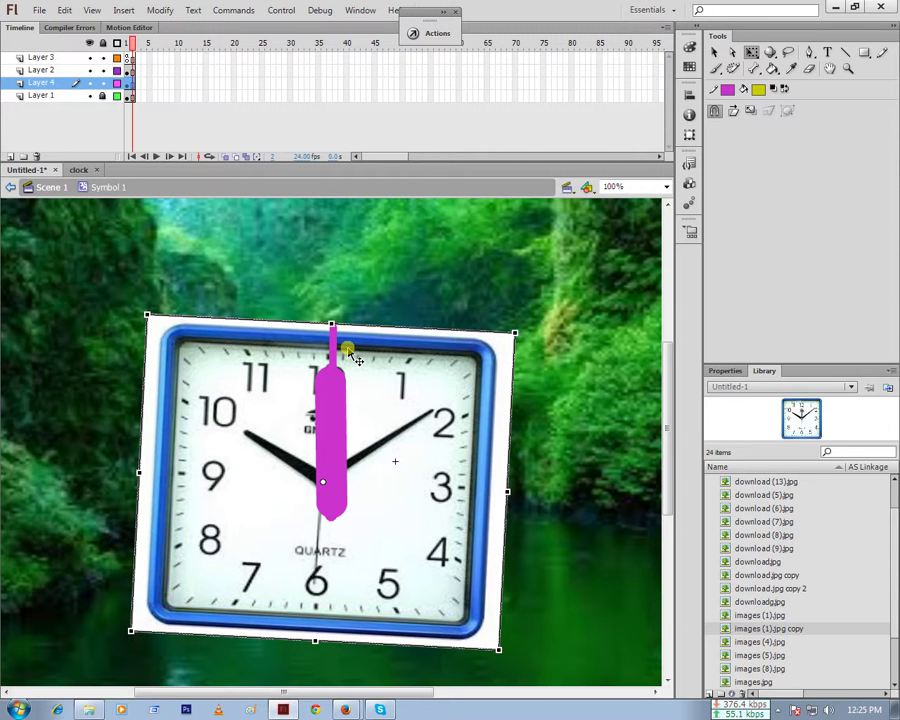
left_click_drag(352, 356, 335, 316)
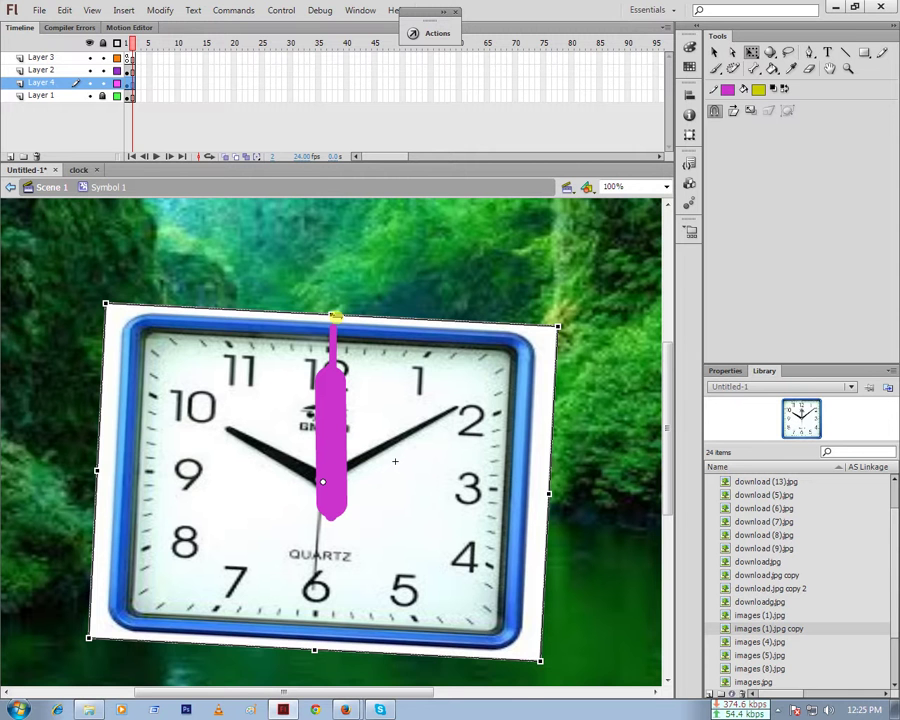
left_click_drag(335, 316, 333, 284)
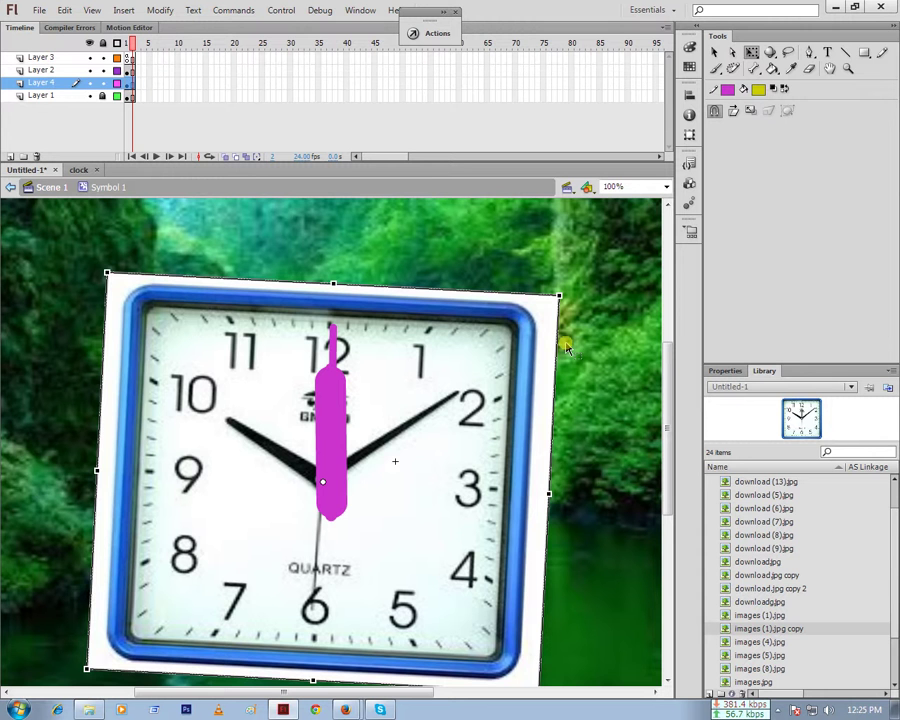
left_click_drag(566, 347, 568, 301)
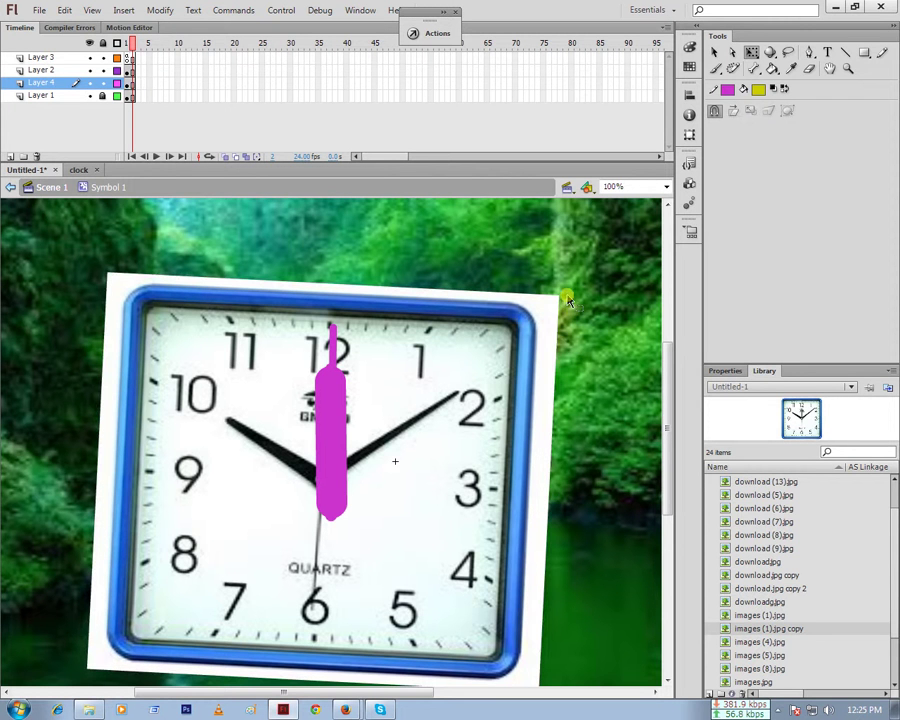
left_click_drag(568, 301, 568, 330)
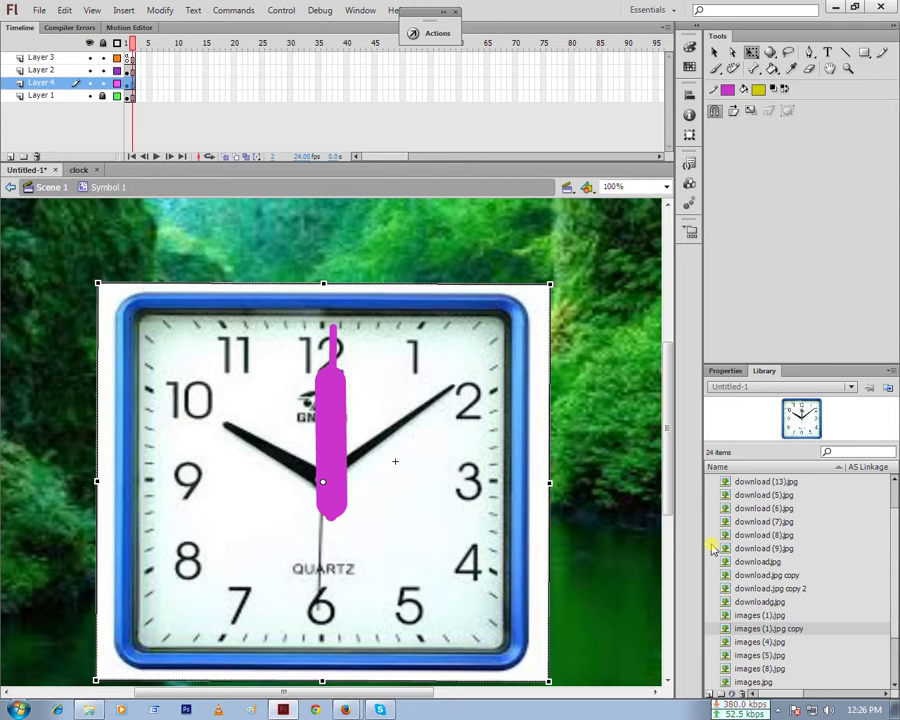
left_click_drag(712, 545, 649, 562)
key("ctrl+Return")
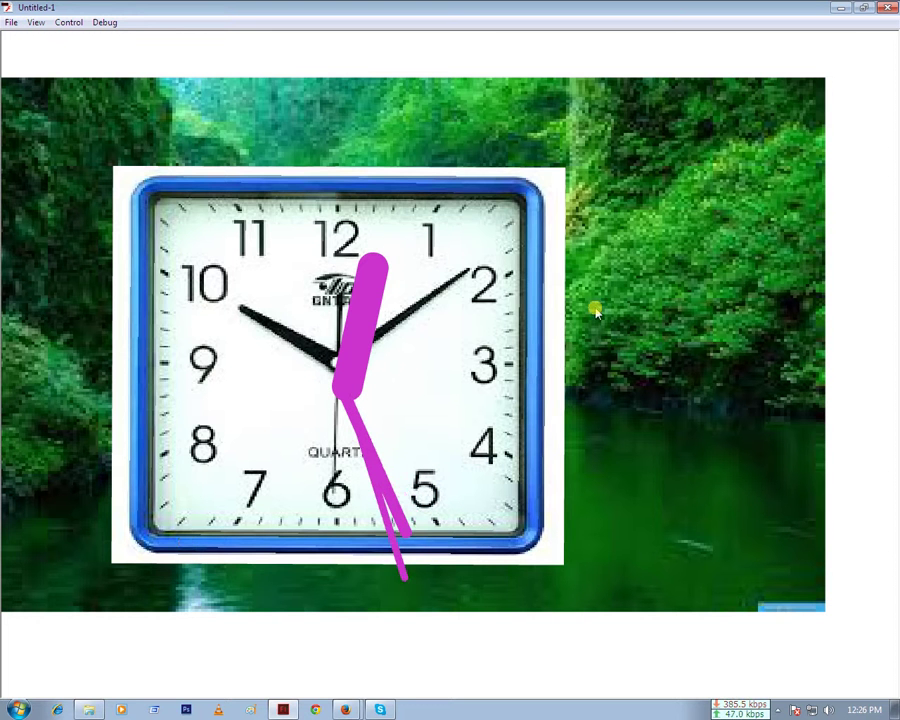
left_click(889, 10)
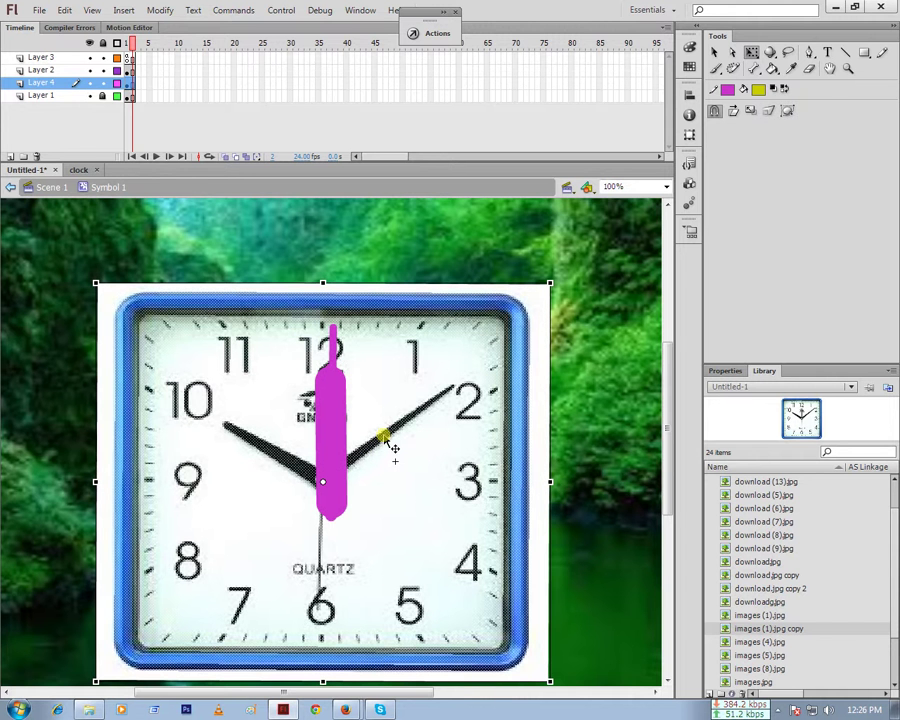
Erase the clock photo's printed black minute and hour hands
left_click(810, 67)
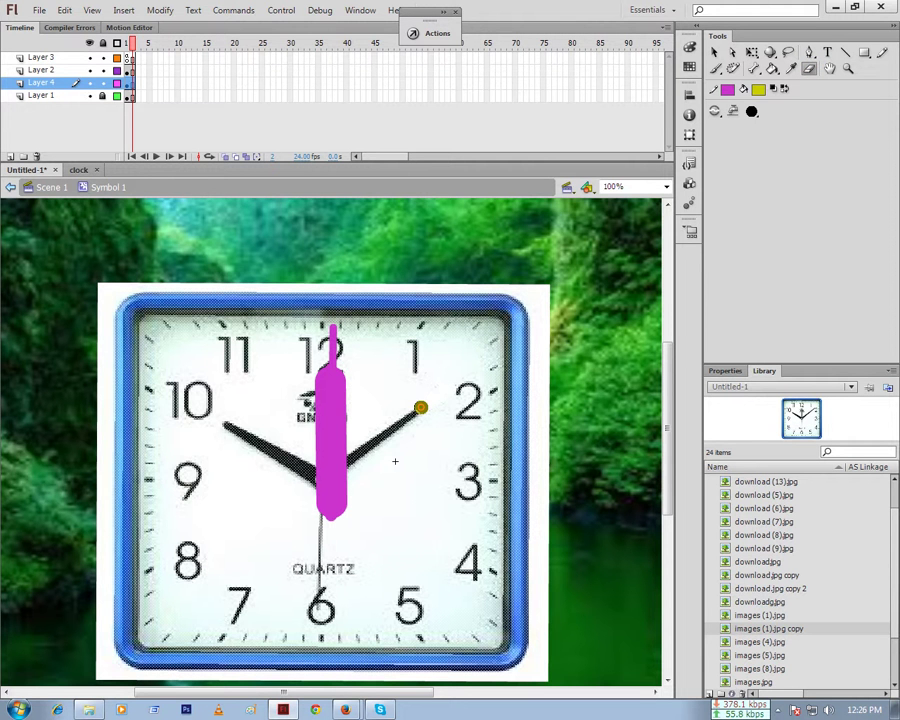
left_click_drag(420, 408, 340, 472)
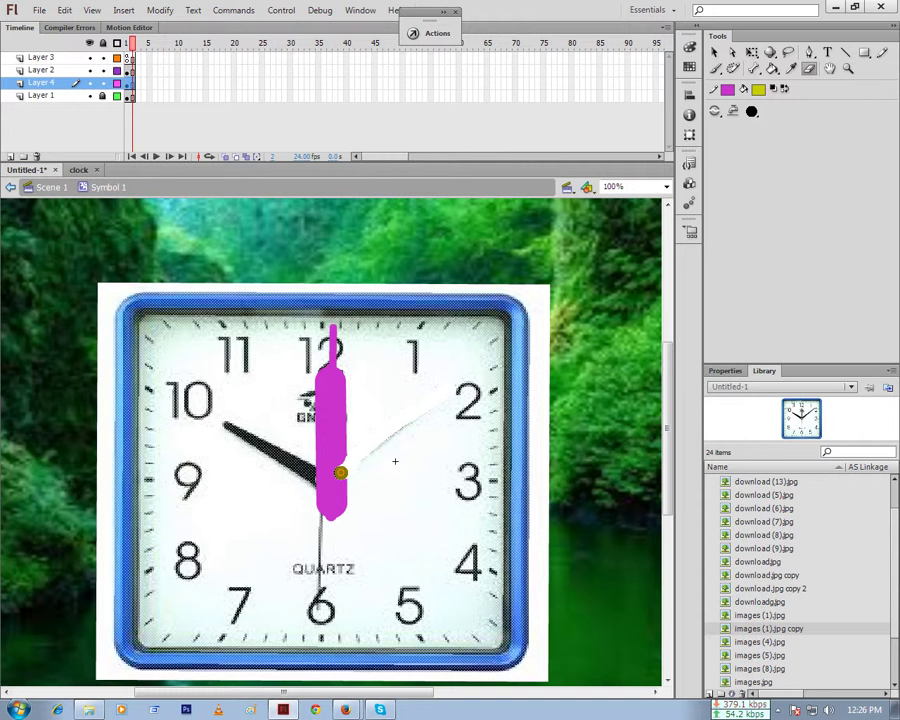
left_click(395, 461)
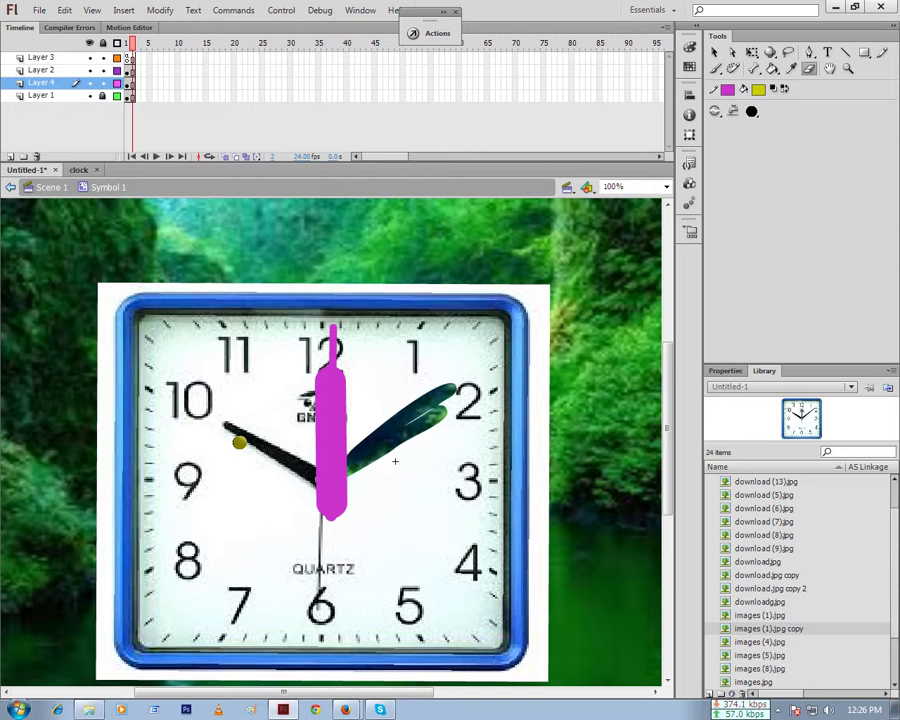
left_click_drag(238, 442, 296, 473)
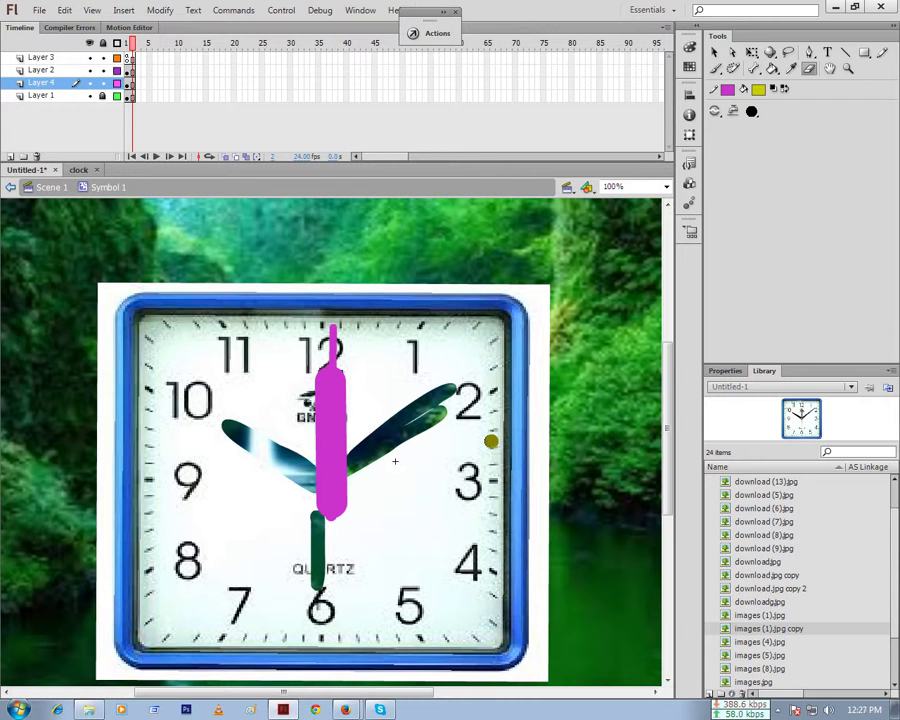
left_click(714, 70)
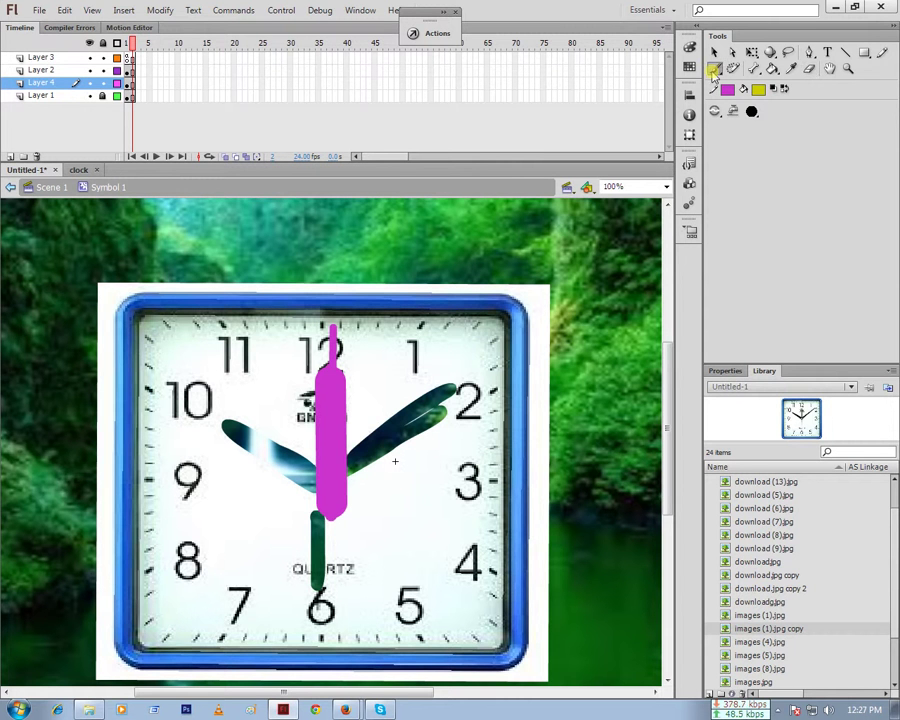
left_click(714, 70)
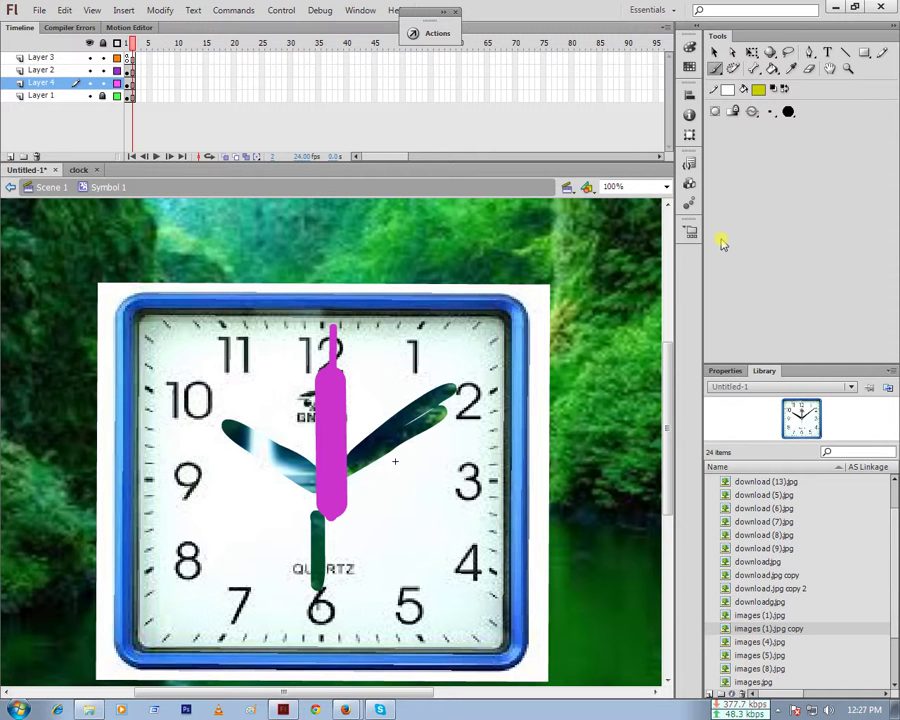
Paint white over the erased minute hand, from the 2 down to the clock centre
left_click(758, 89)
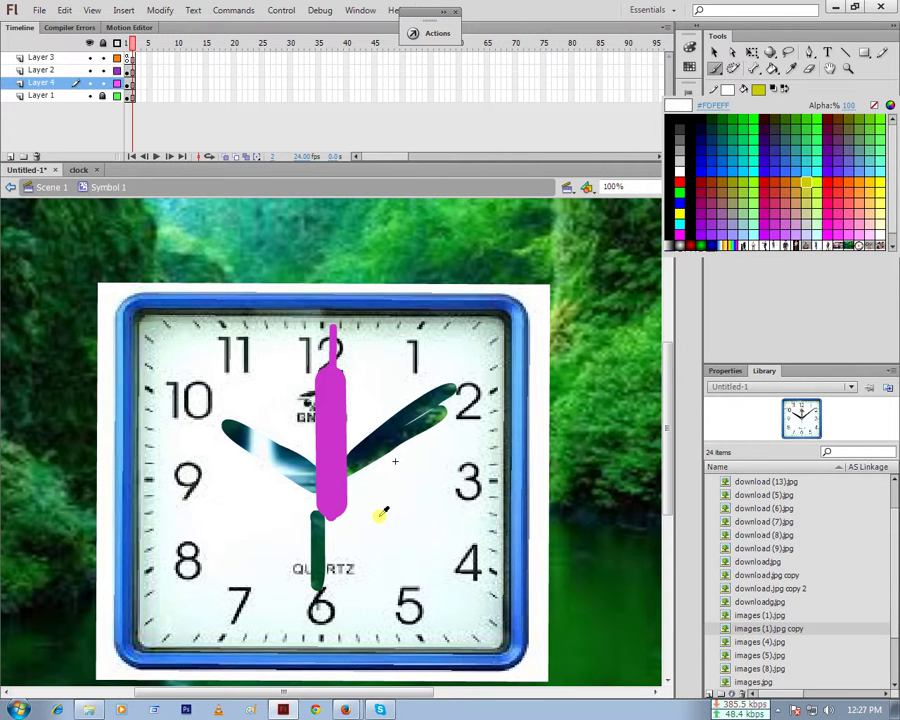
left_click(378, 517)
left_click_drag(378, 440, 347, 462)
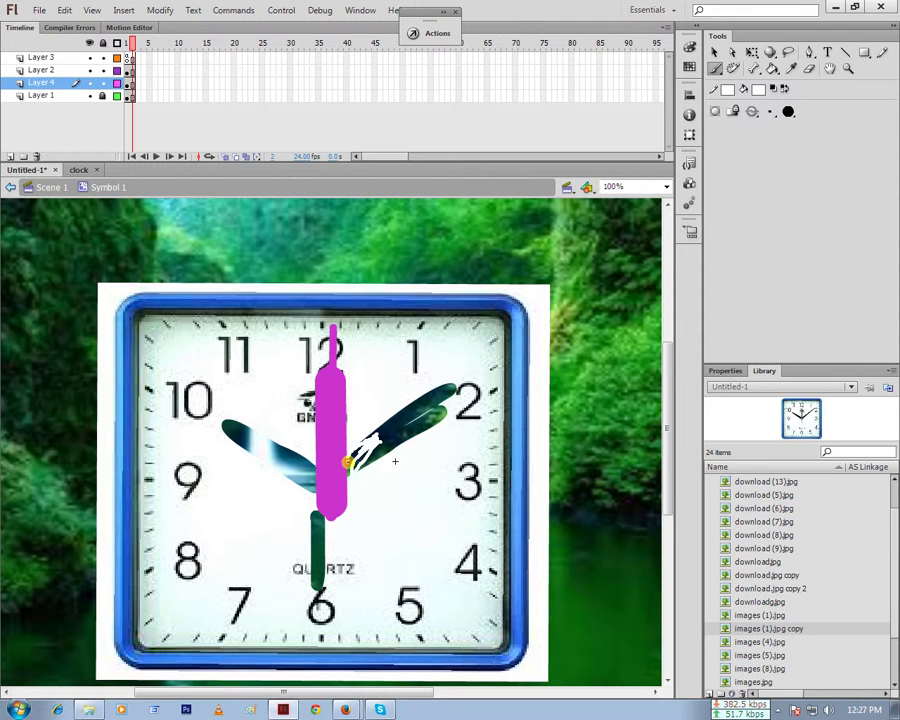
left_click_drag(347, 462, 447, 388)
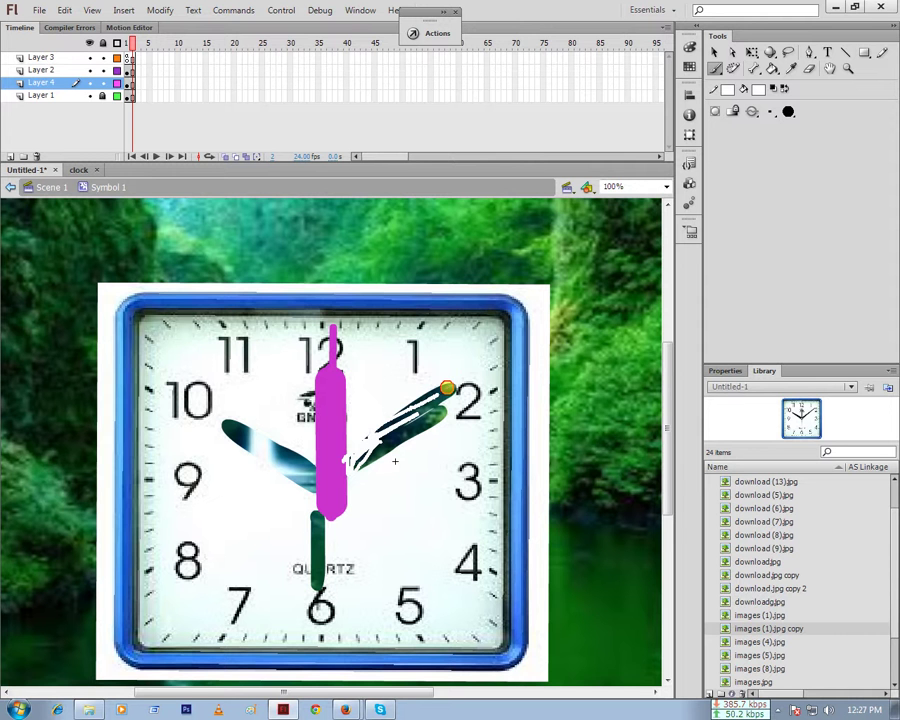
left_click_drag(447, 388, 454, 385)
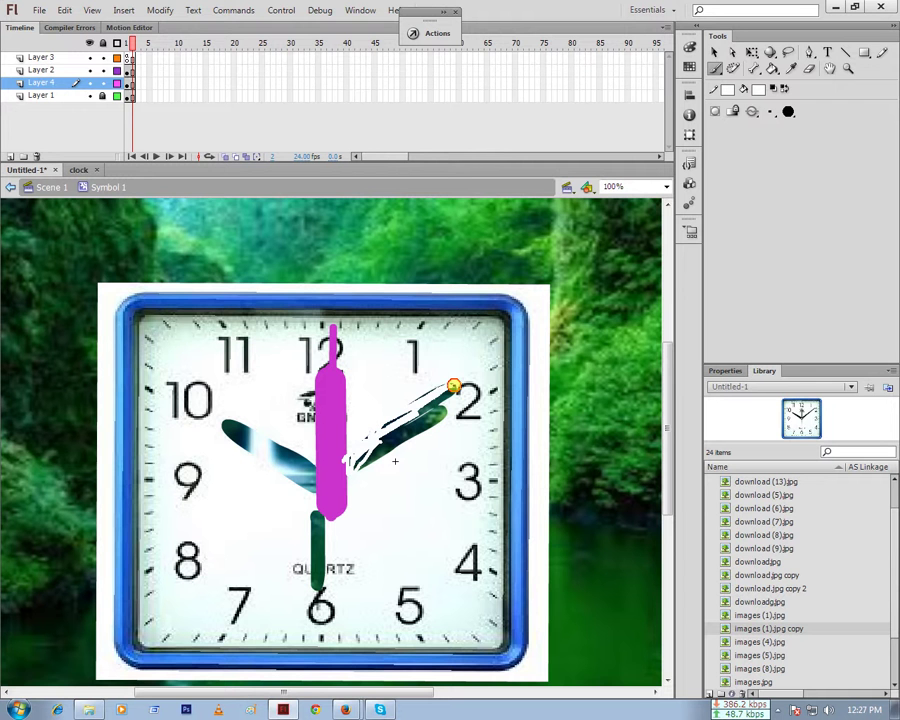
left_click_drag(454, 385, 421, 418)
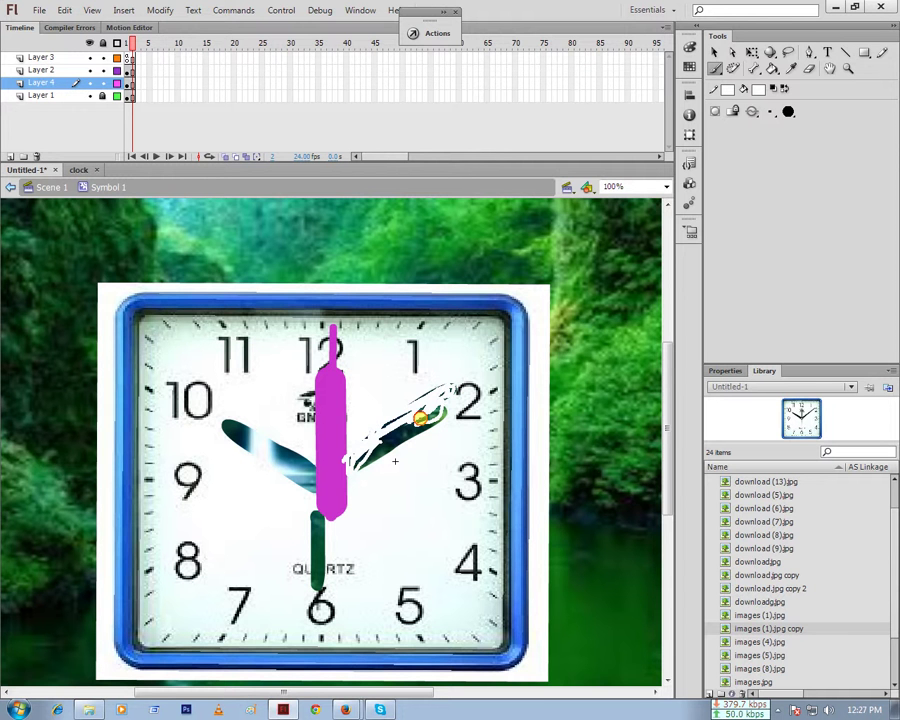
left_click_drag(421, 418, 388, 435)
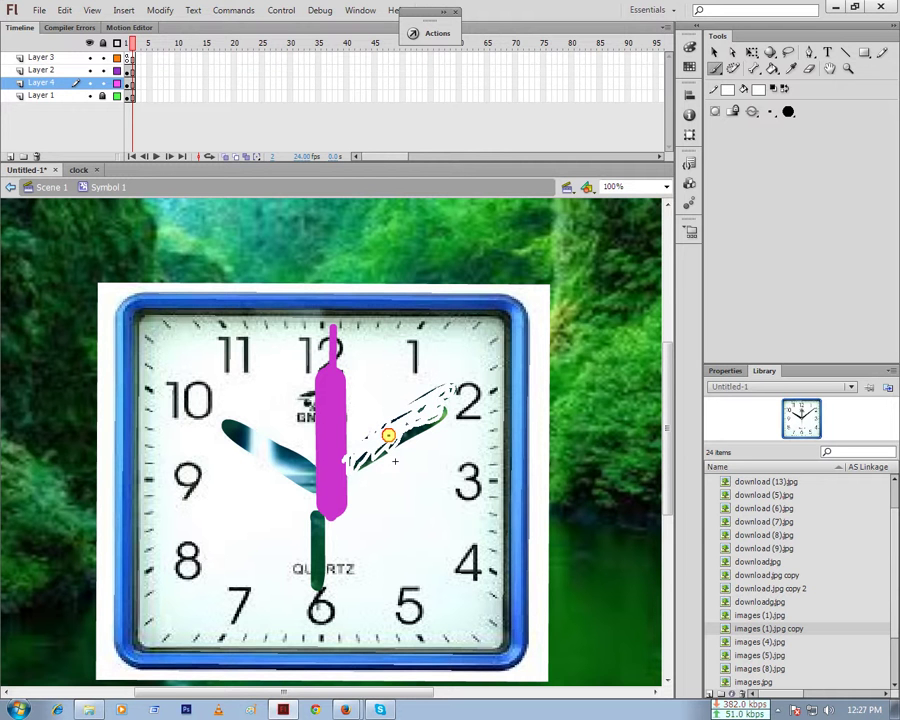
left_click_drag(388, 435, 314, 484)
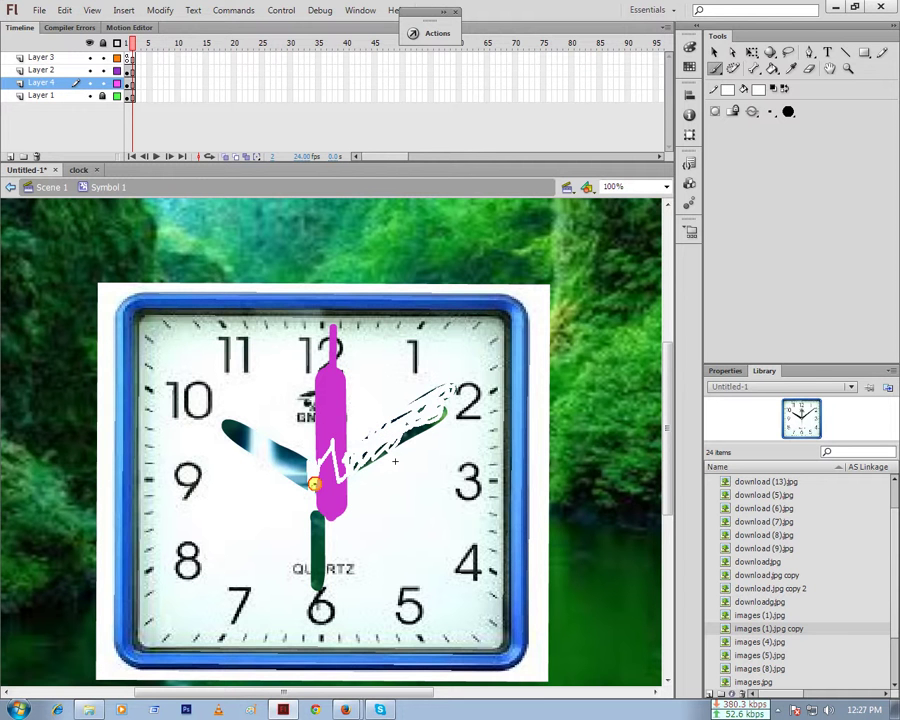
Paint white over the erased hour hand toward the 10
left_click_drag(314, 484, 287, 447)
left_click_drag(287, 447, 263, 430)
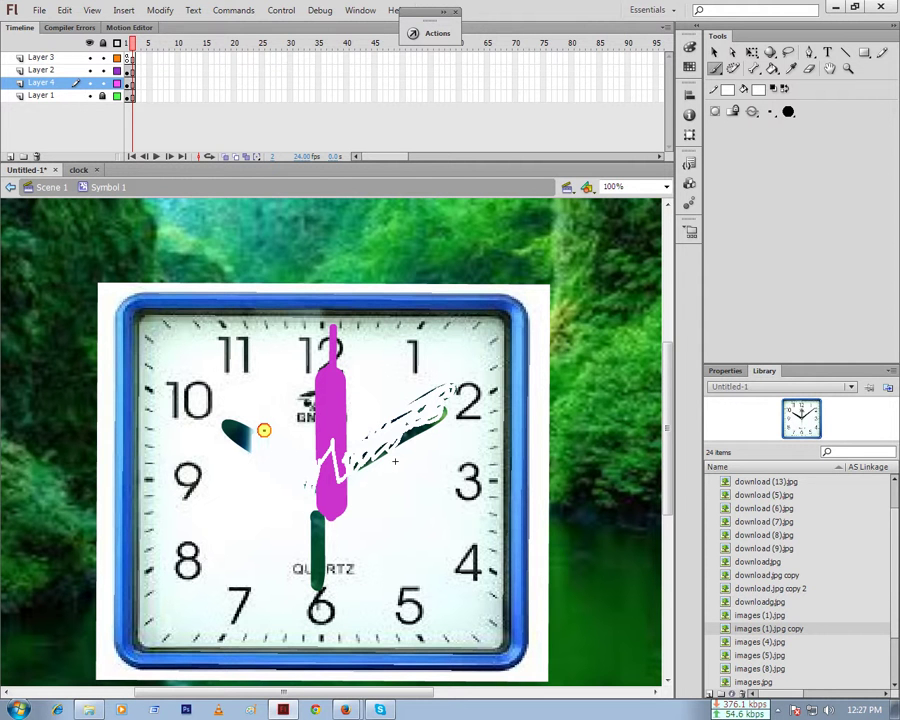
left_click_drag(263, 430, 229, 417)
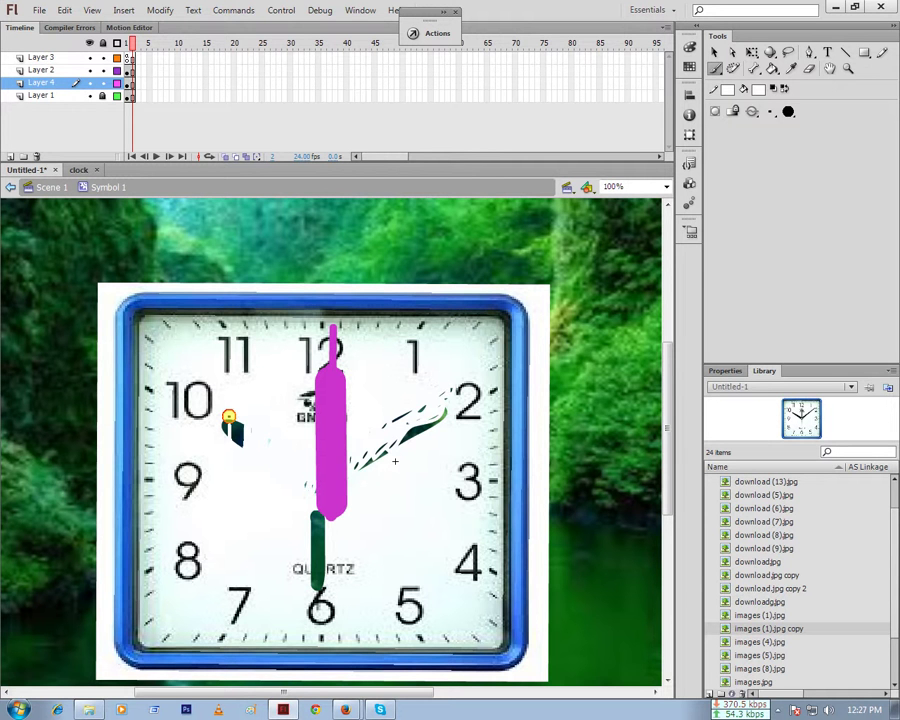
left_click_drag(229, 416, 223, 424)
Paint white over the leftover green strip below the centre, near the 6 and near the 2
left_click_drag(223, 424, 337, 528)
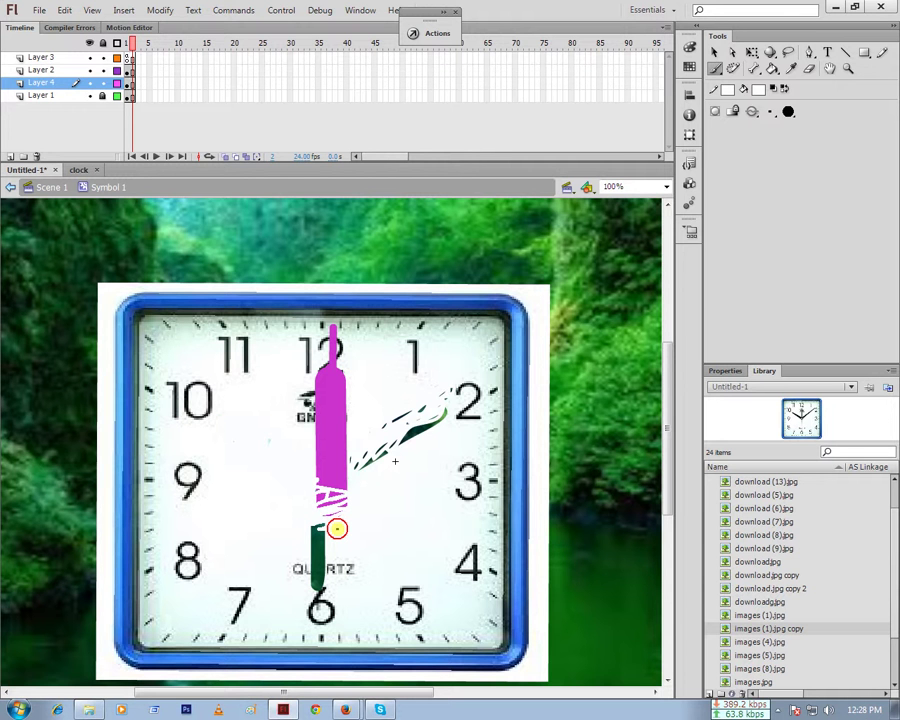
left_click_drag(337, 528, 314, 543)
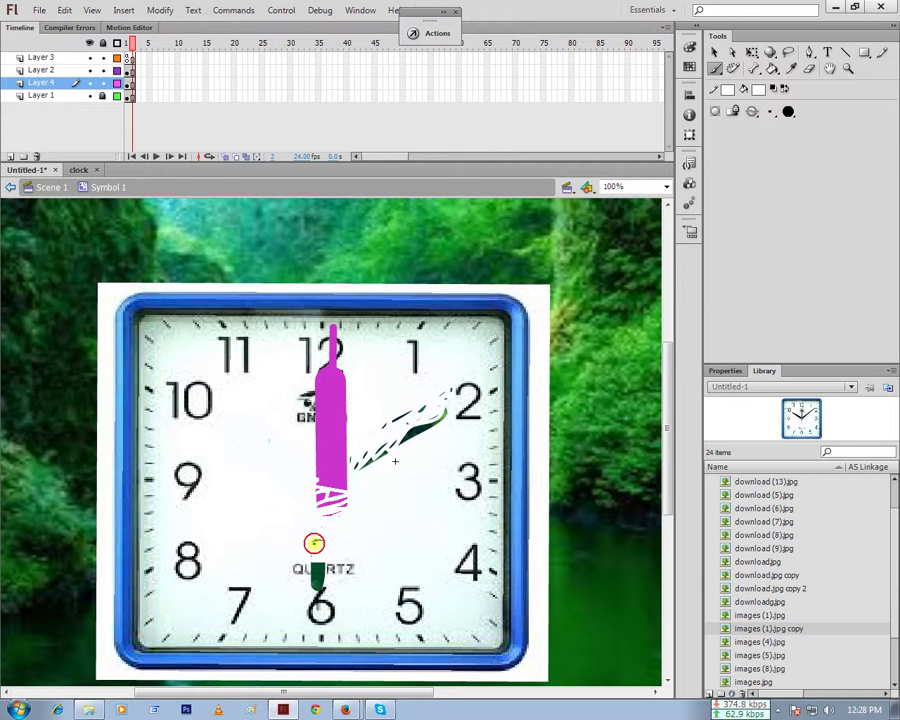
left_click_drag(314, 543, 345, 566)
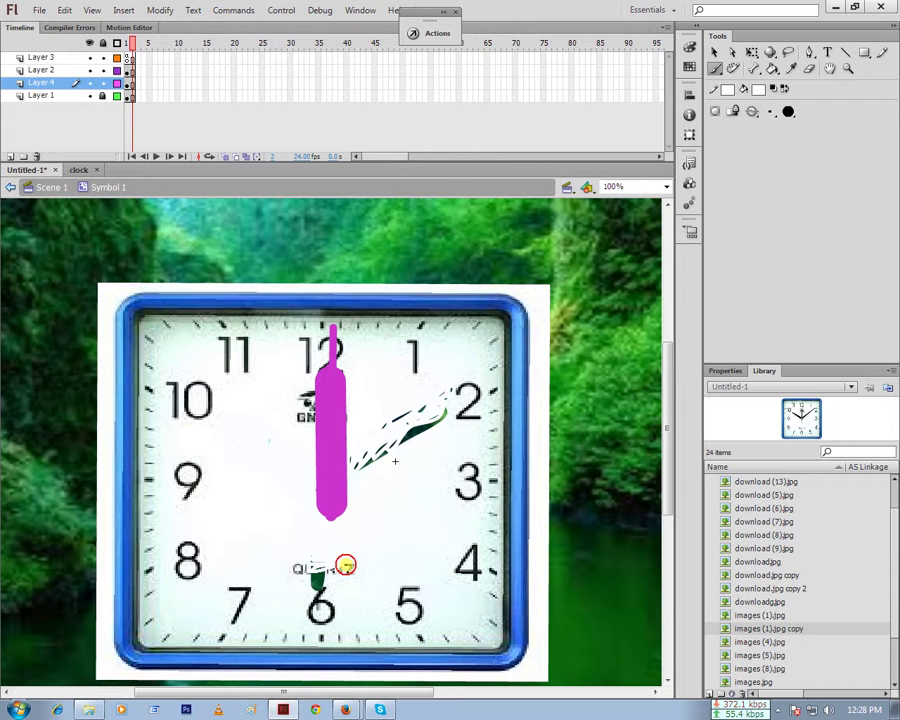
left_click_drag(345, 566, 311, 576)
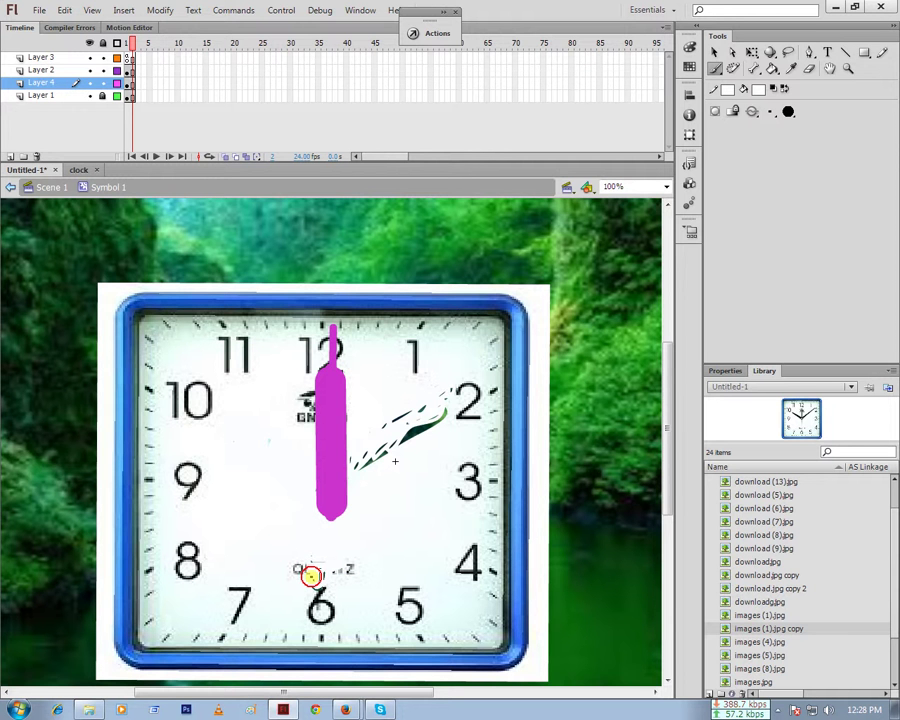
left_click_drag(358, 466, 397, 451)
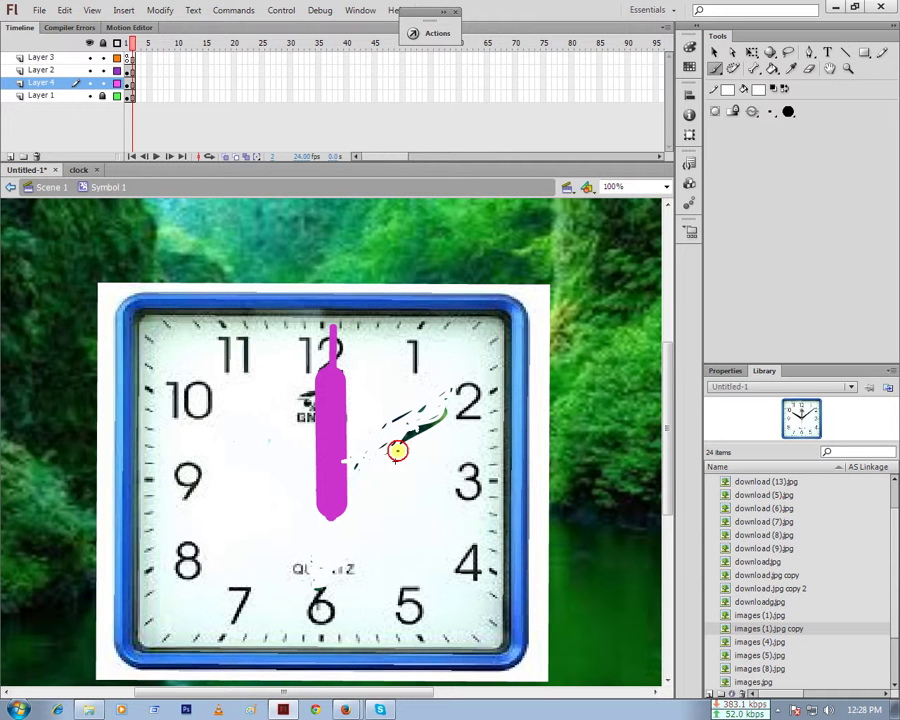
left_click_drag(397, 451, 386, 424)
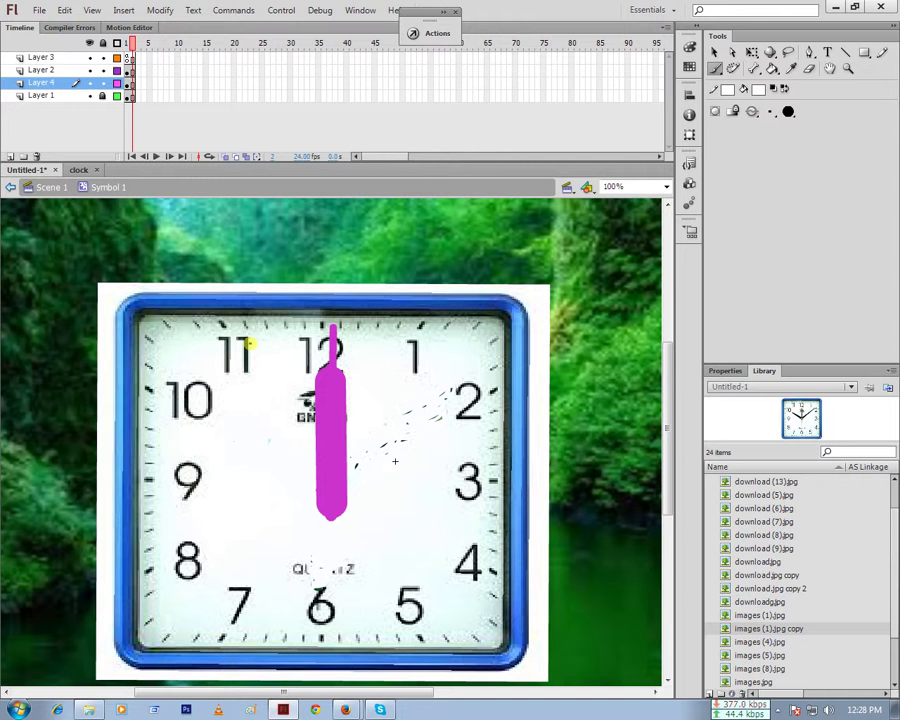
key("q")
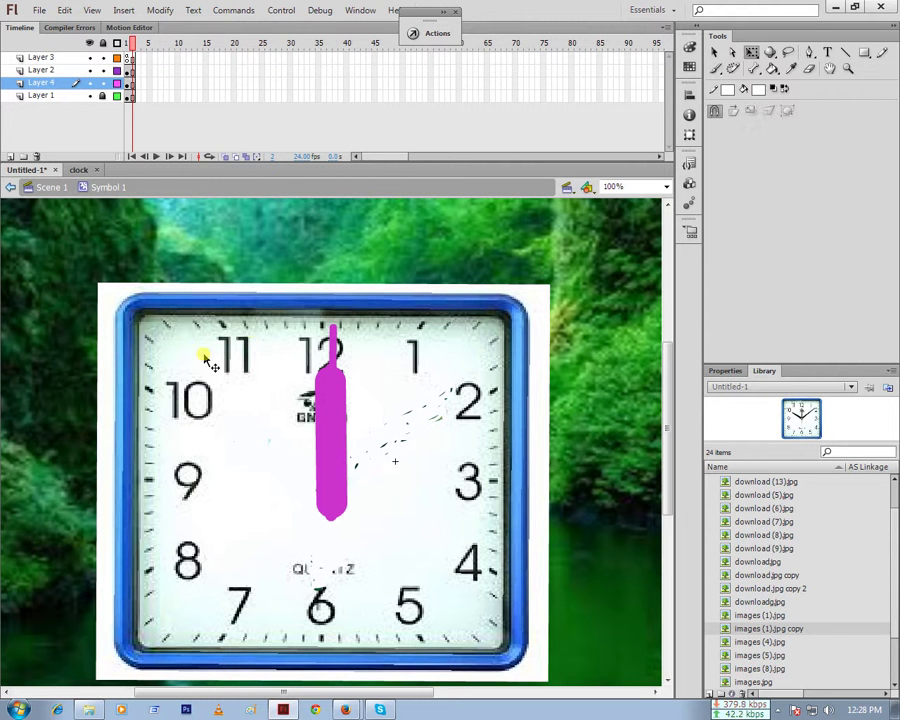
Drag the clock's top-left and bottom-right corners outward so it spans nearly the full stage
left_click(211, 365)
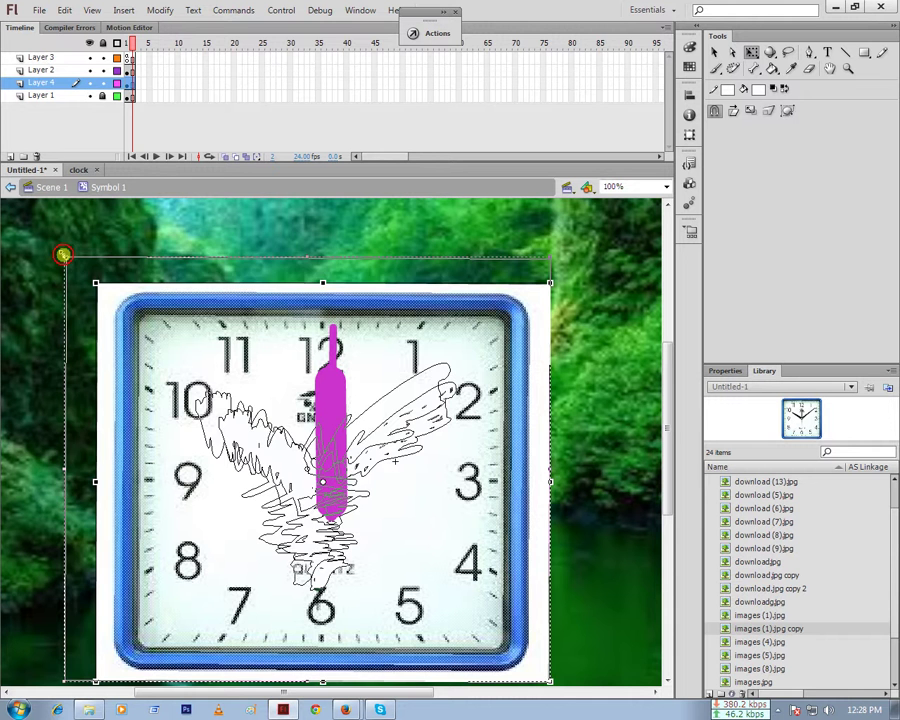
left_click_drag(62, 254, 49, 226)
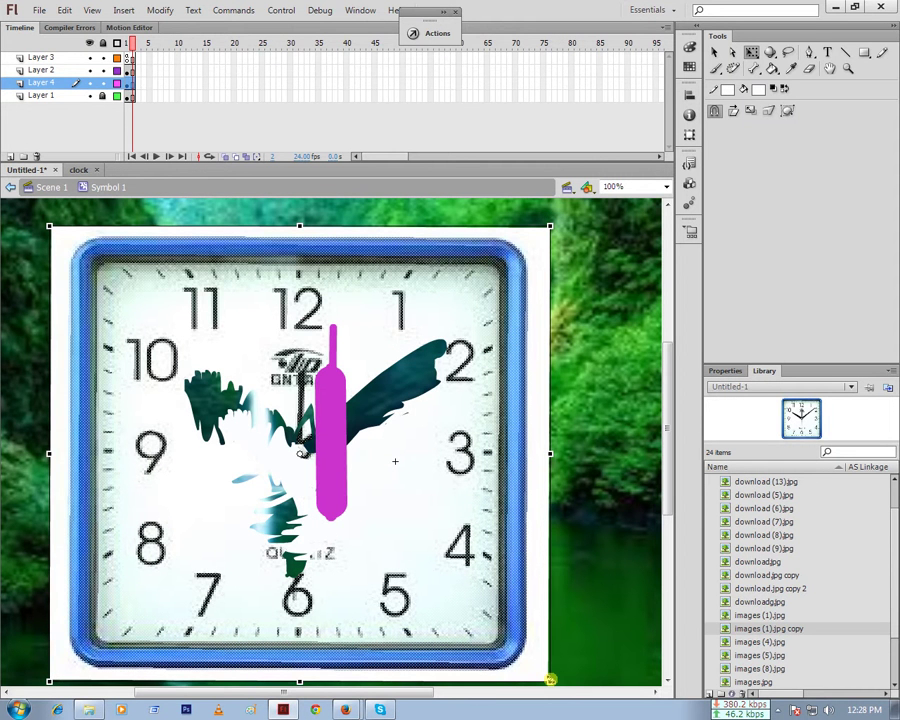
left_click_drag(550, 680, 641, 685)
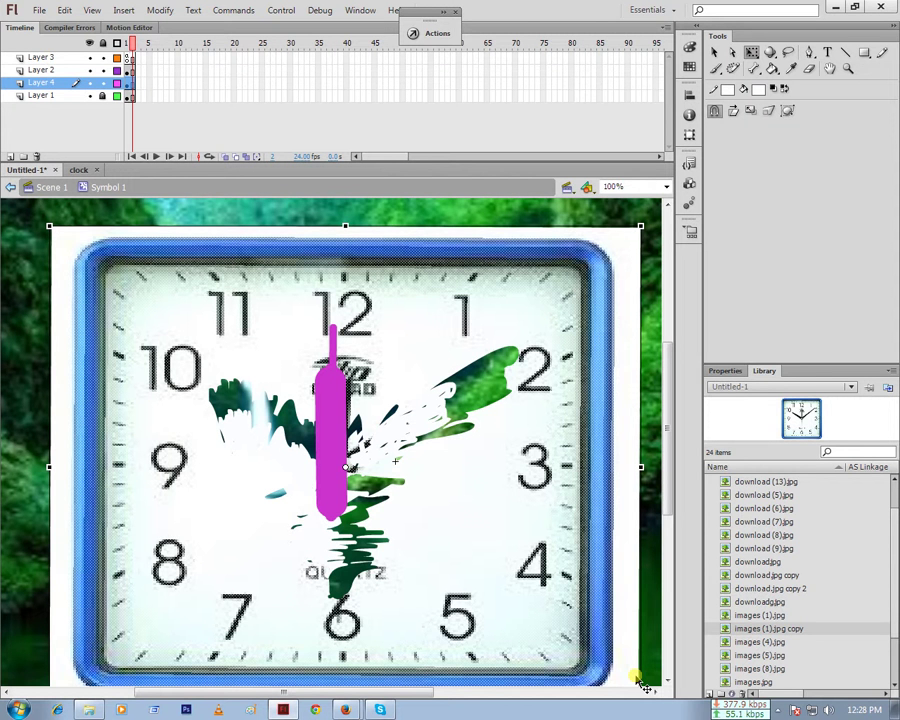
Set the stroke style to Dashed, paint a stroke toward the 2, then test the movie
key("b")
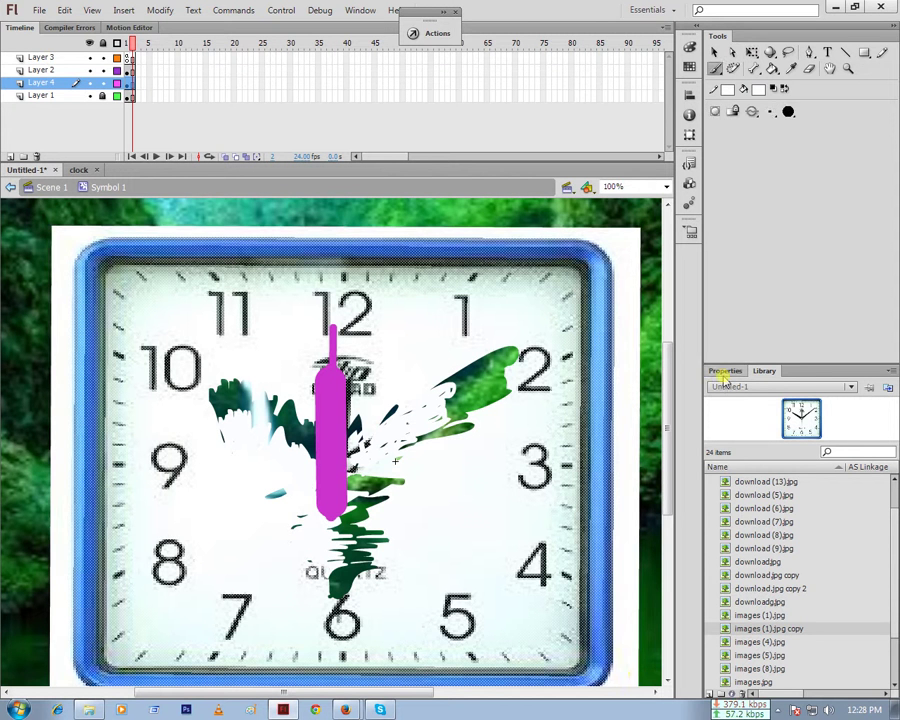
left_click(724, 372)
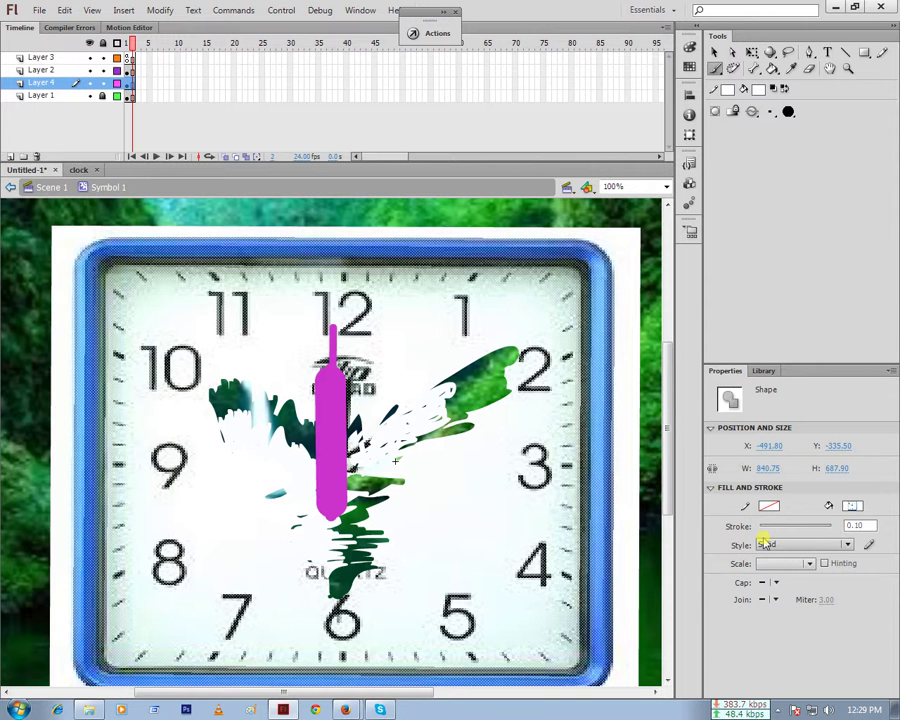
left_click(816, 547)
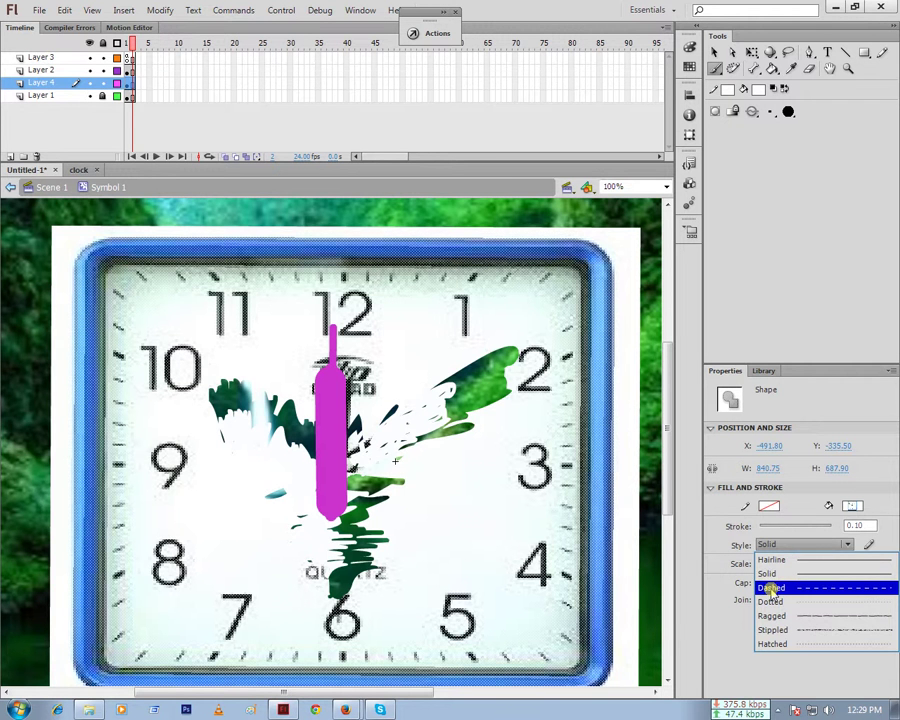
left_click(772, 588)
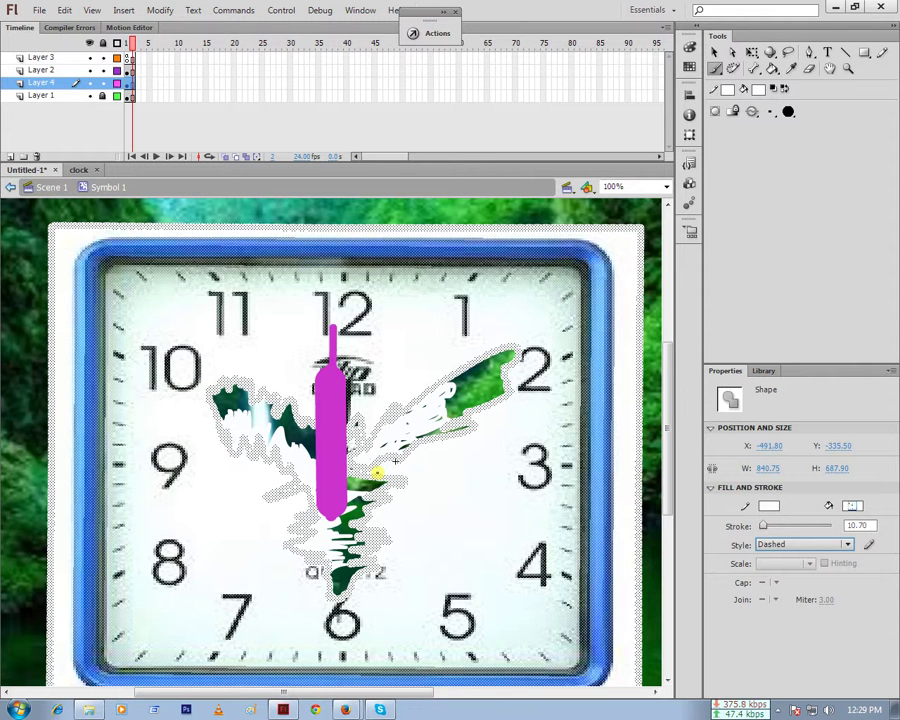
left_click_drag(376, 474, 478, 372)
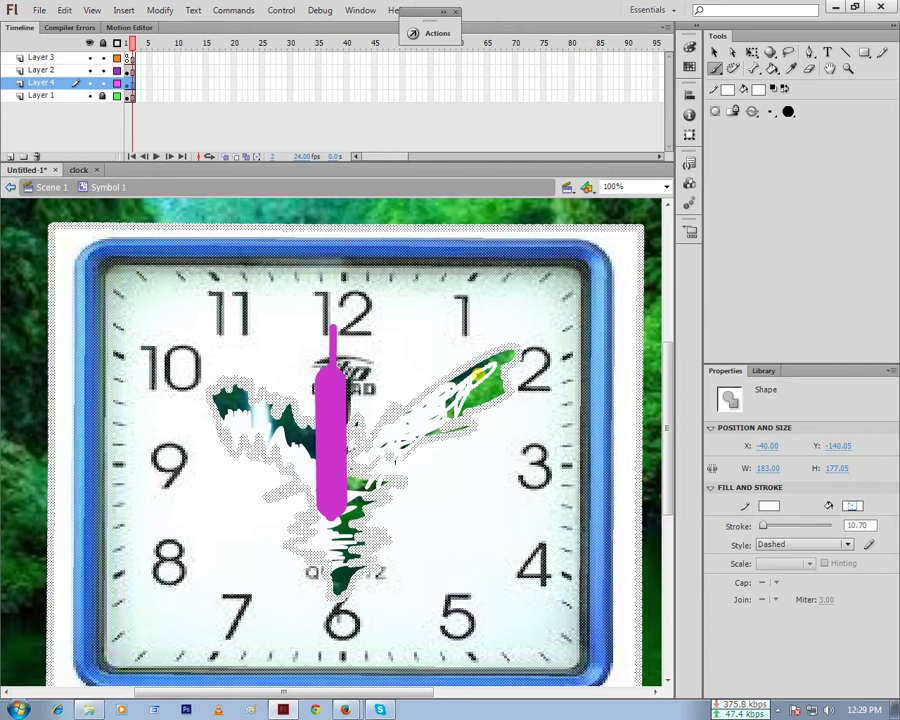
key("ctrl+shift+a")
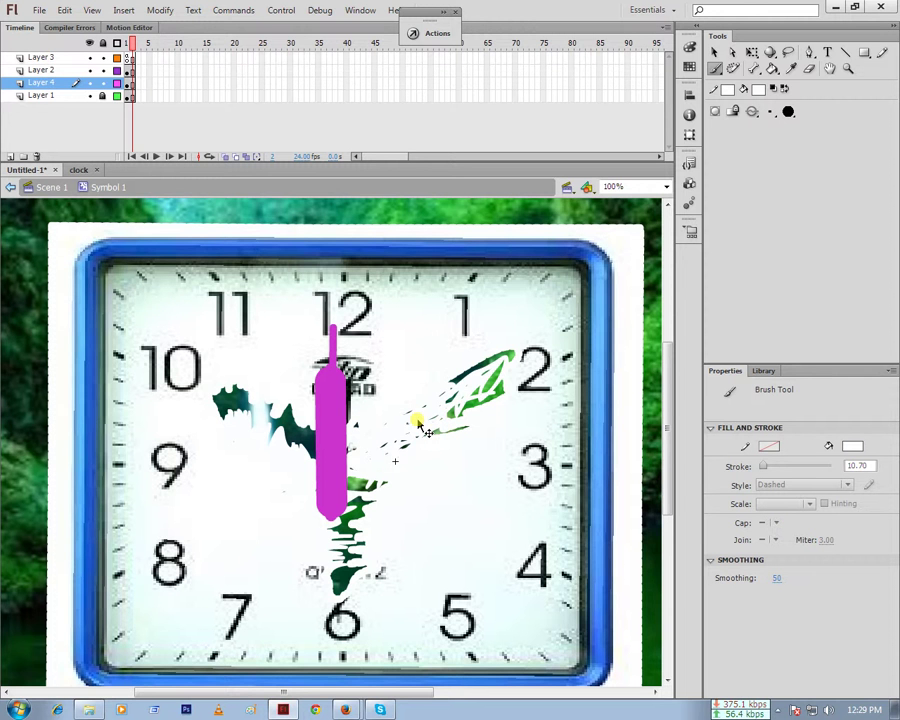
key("ctrl+Return")
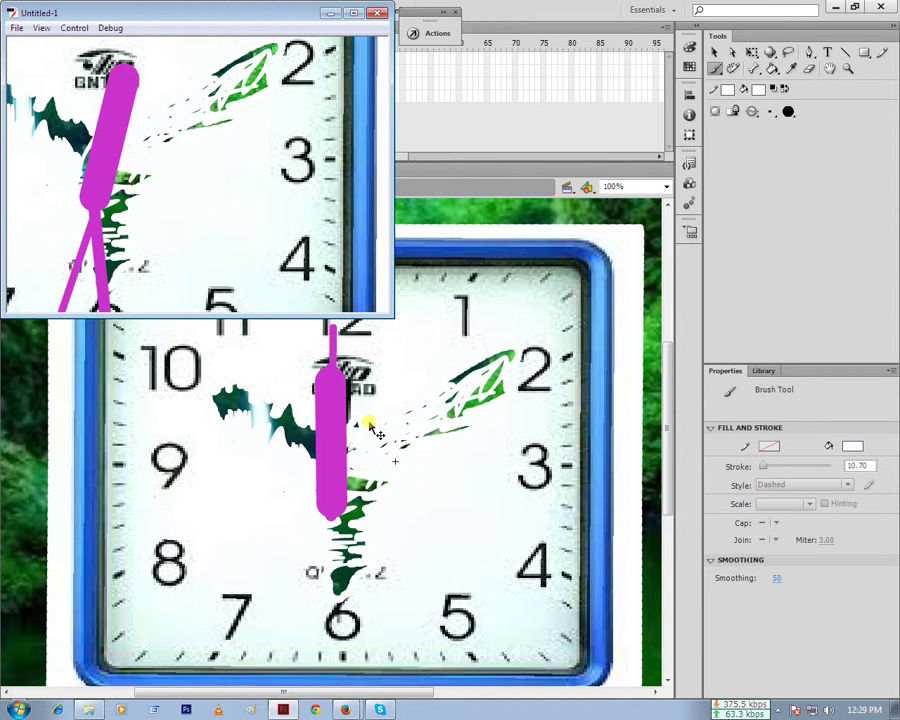
Maximize the test-movie window to watch the hands turn, then close it
left_click(353, 13)
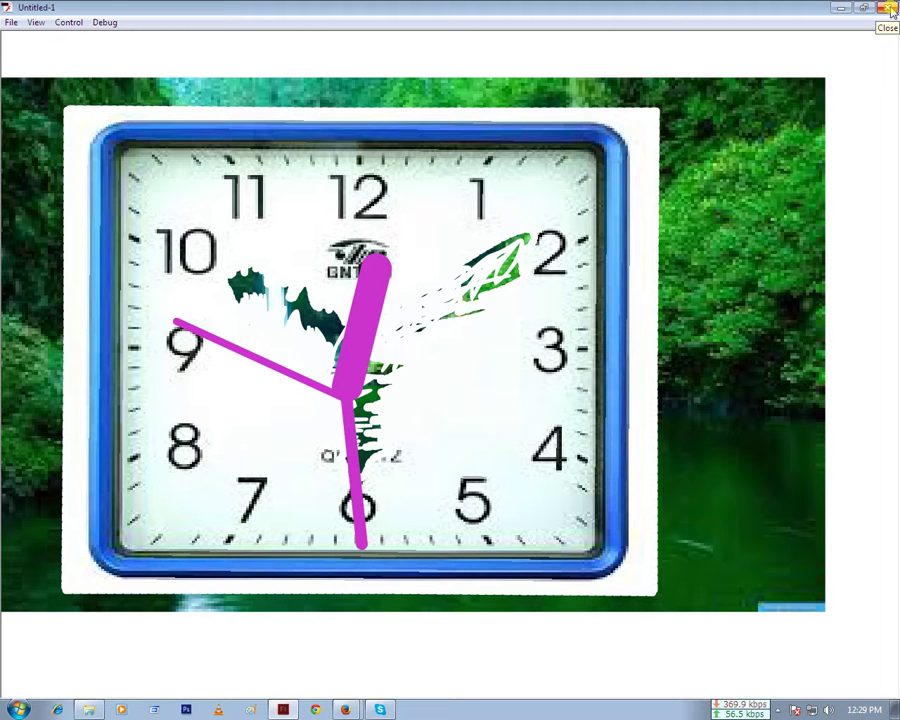
left_click(889, 8)
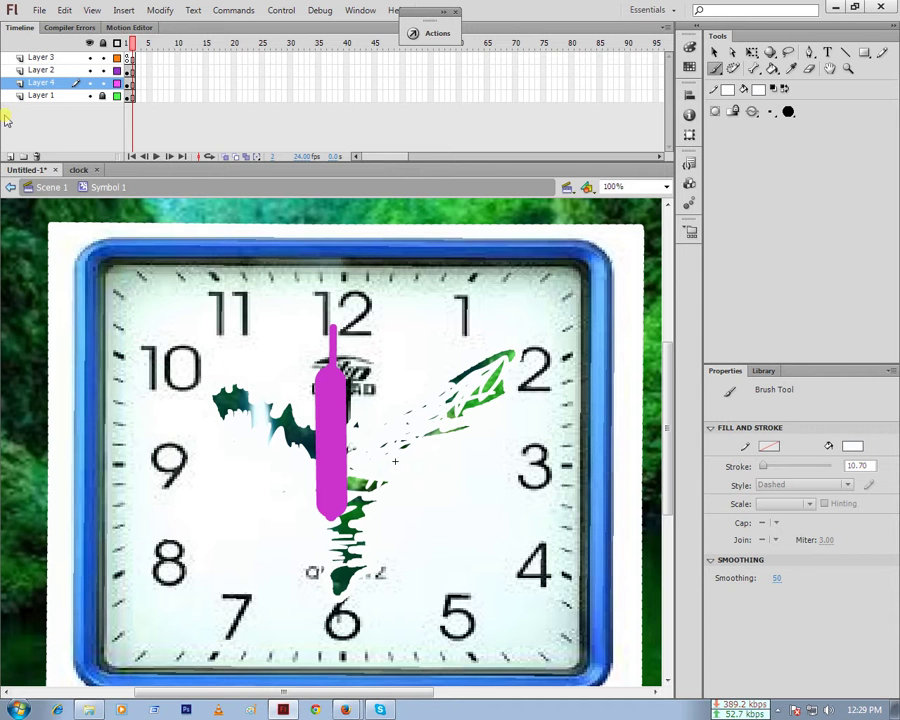
Add Layer 5, draw a small oval at the hand's base, and move Layer 5 to the top
left_click(10, 156)
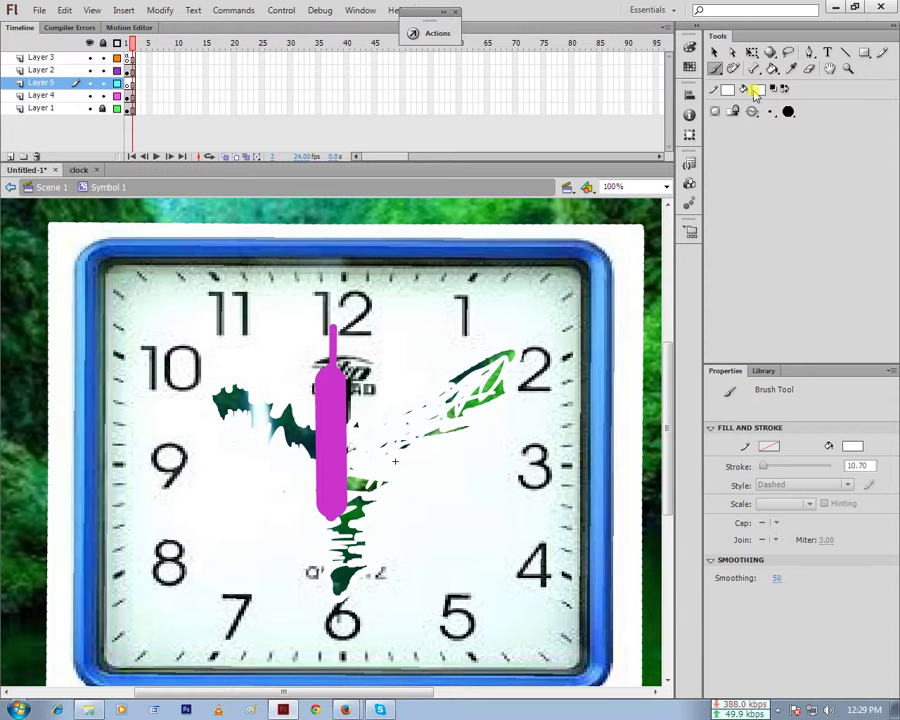
left_click(866, 56)
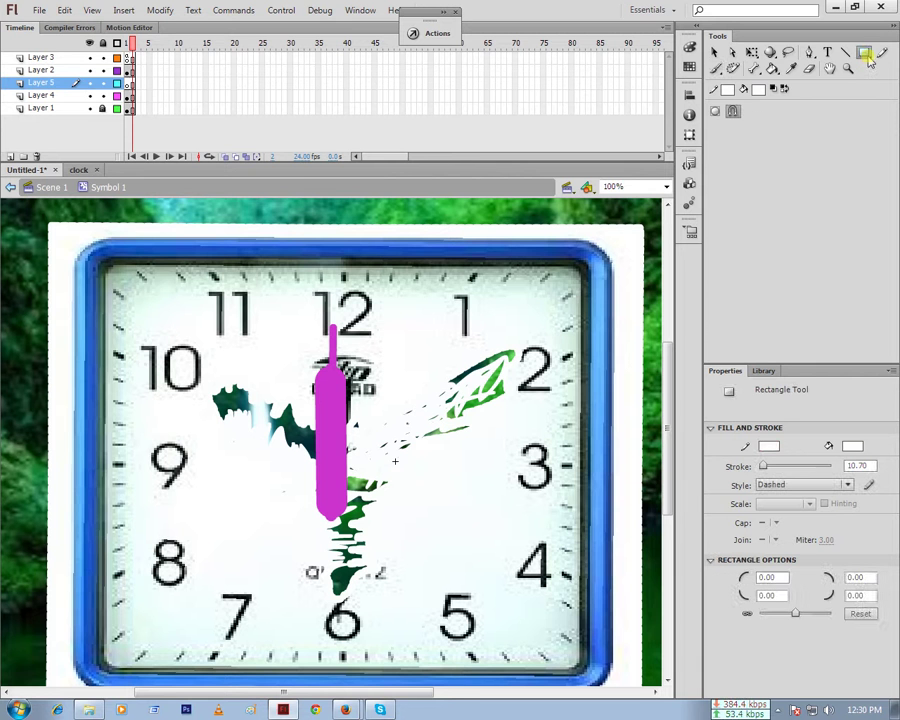
left_click(869, 60)
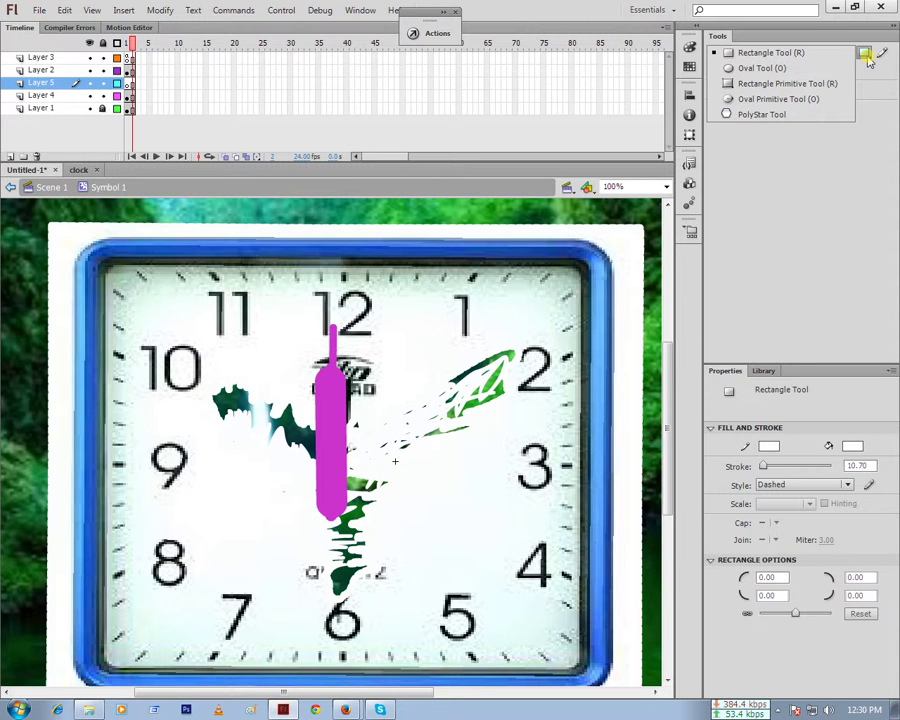
left_click(740, 69)
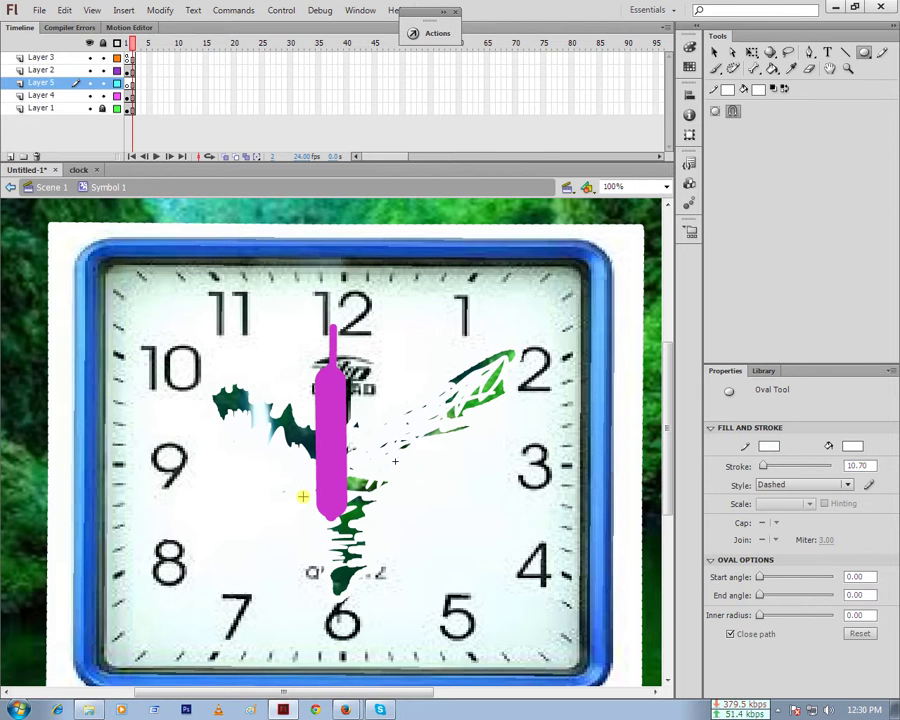
left_click_drag(310, 500, 354, 527)
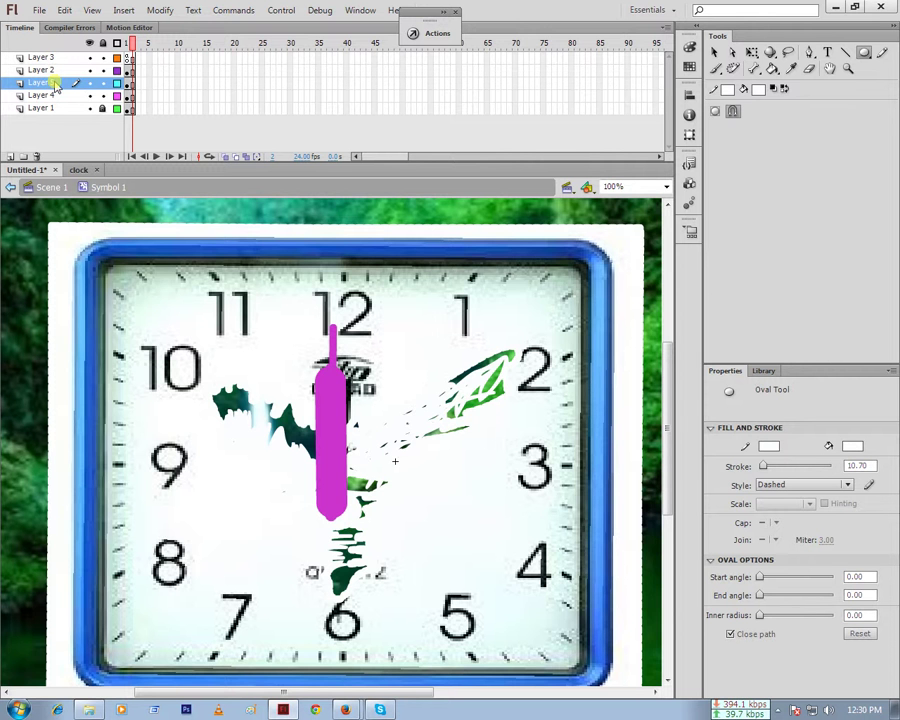
mouse_move(55, 86)
left_mouse_down()
mouse_move(62, 63)
mouse_move(59, 70)
left_mouse_up()
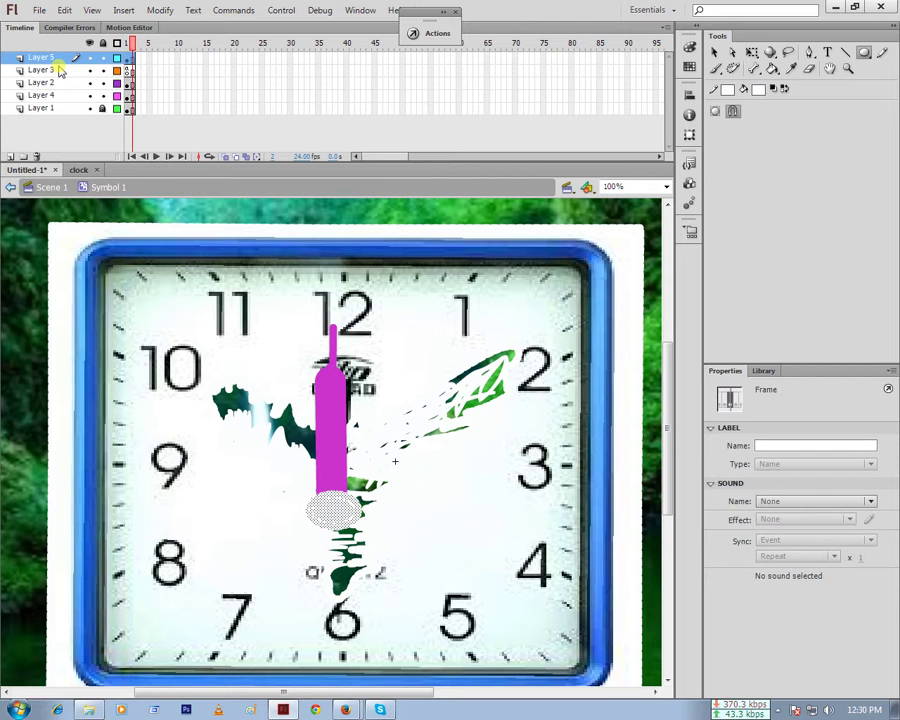
Delete the dotted ellipse and check the result in a test-movie preview
left_click(329, 510)
key("Delete")
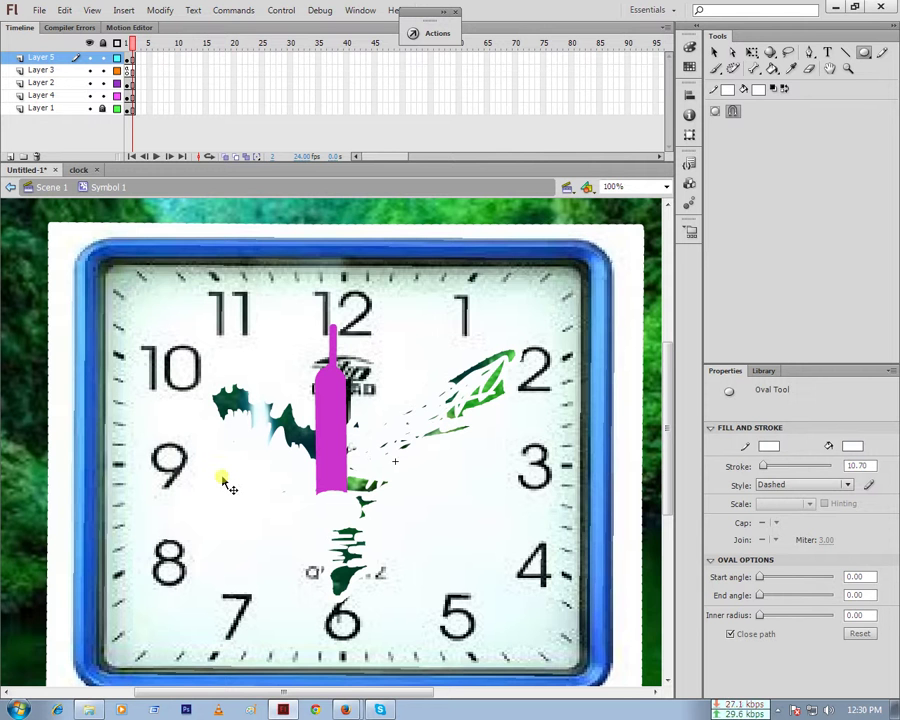
key("ctrl+Return")
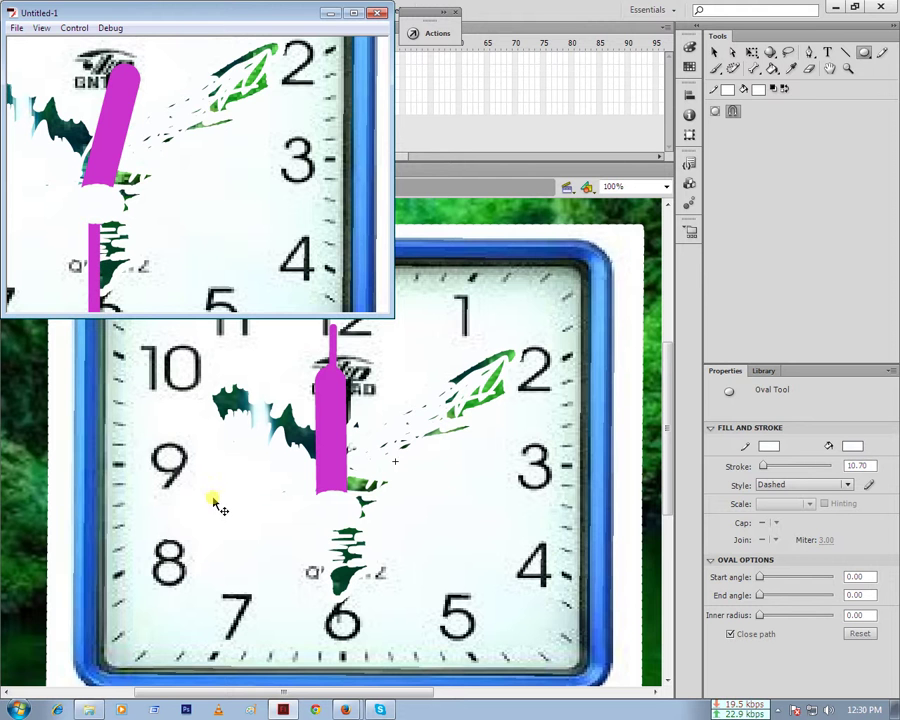
left_click(378, 12)
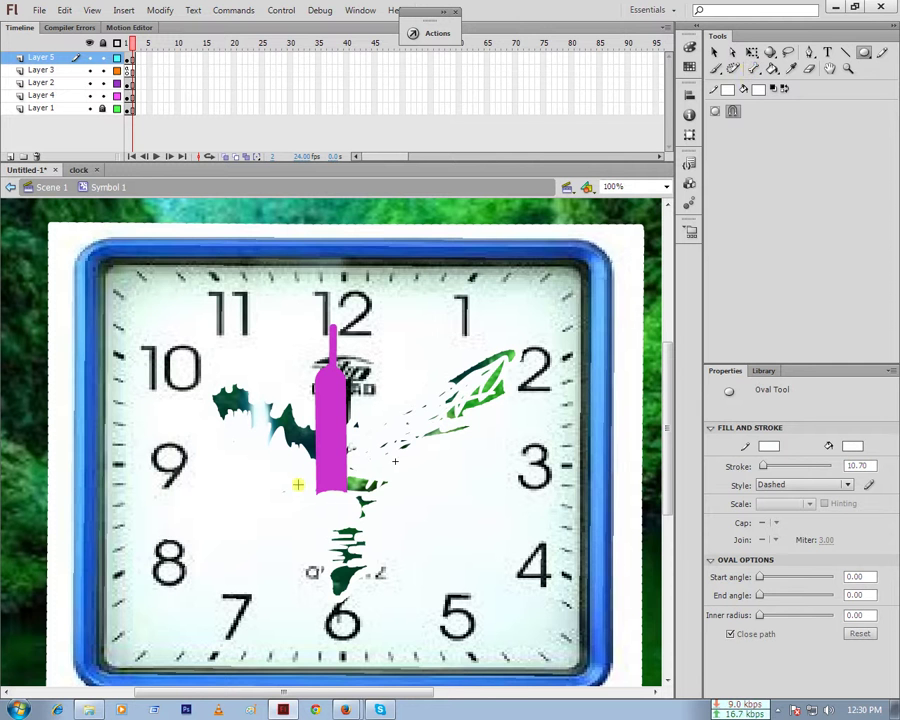
Set stroke and fill colours to black and draw black ovals around the hand's base
left_click_drag(306, 493, 366, 540)
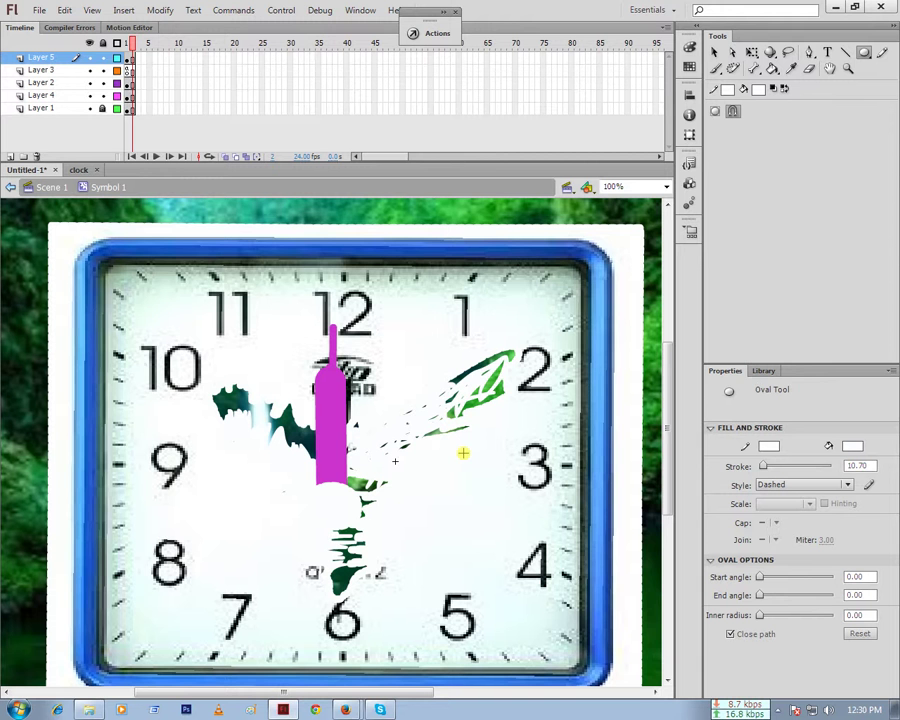
left_click(727, 91)
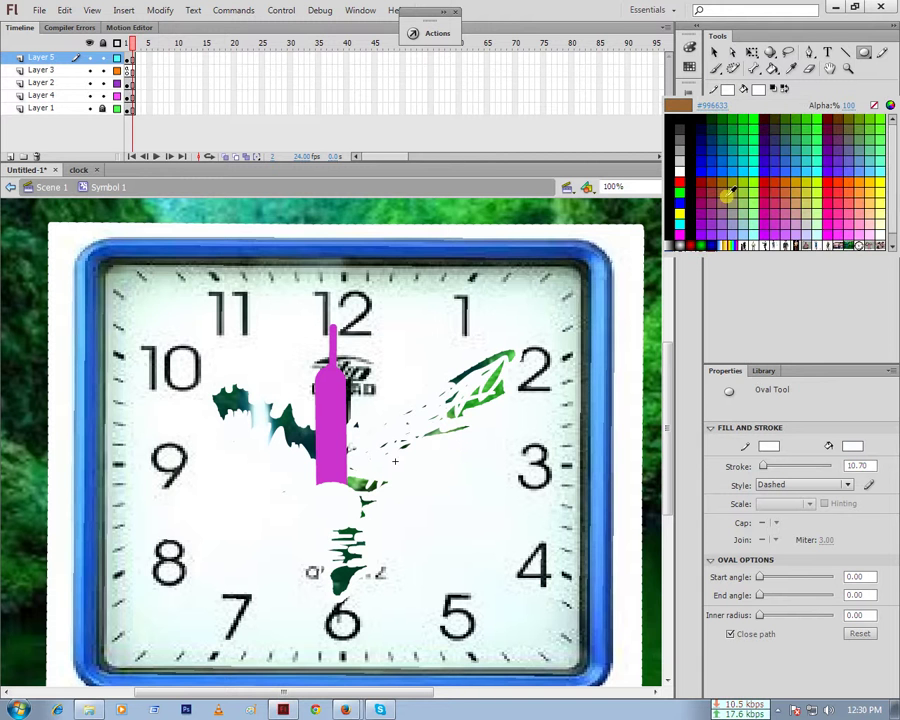
left_click(686, 132)
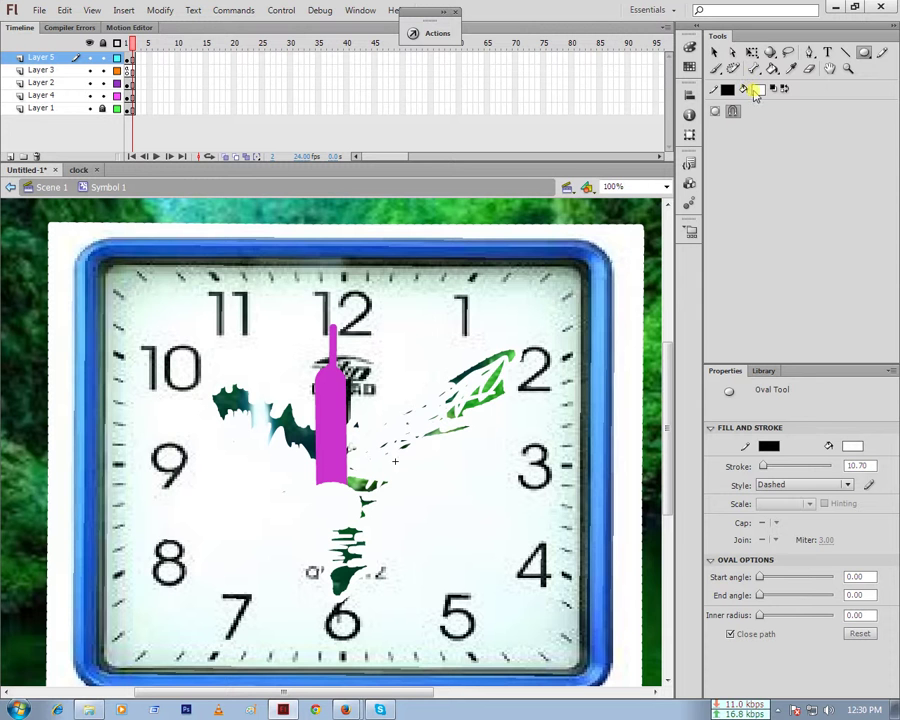
left_click(757, 90)
left_click(632, 218)
left_click_drag(304, 484, 362, 524)
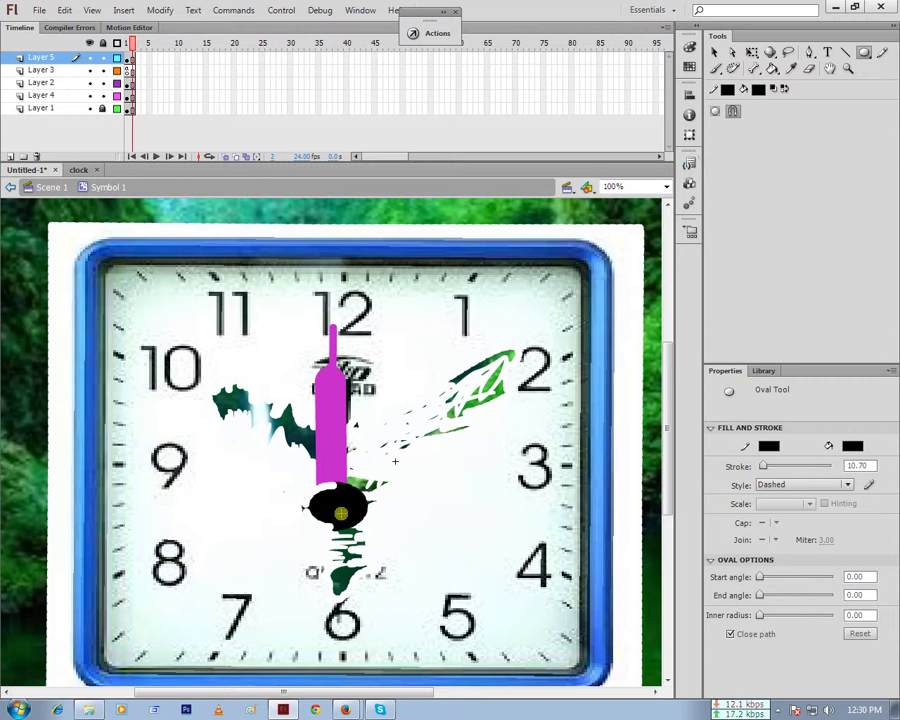
left_click_drag(292, 484, 366, 527)
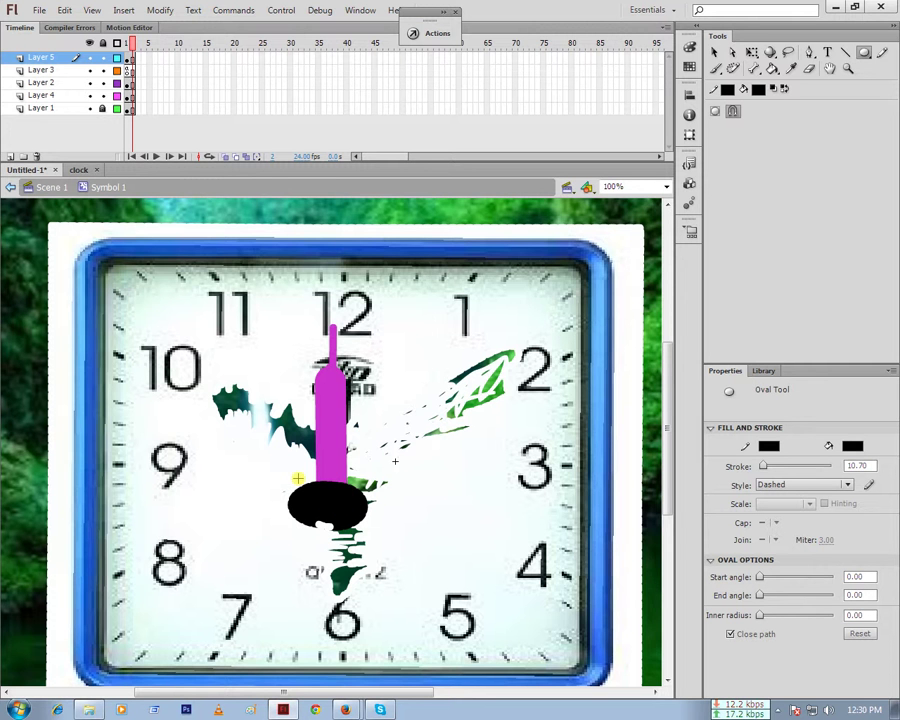
left_click_drag(298, 479, 380, 528)
Undo the ovals, move Layer 5 above Layer 3, and draw a black circle over the clock centre
key("ctrl+z")
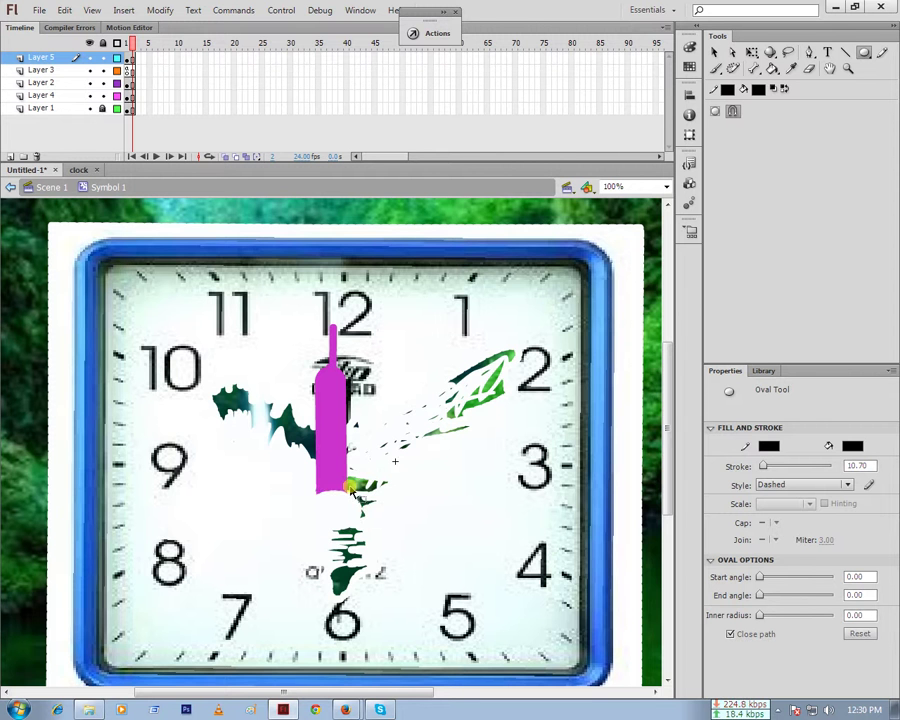
key("ctrl+z")
key("z")
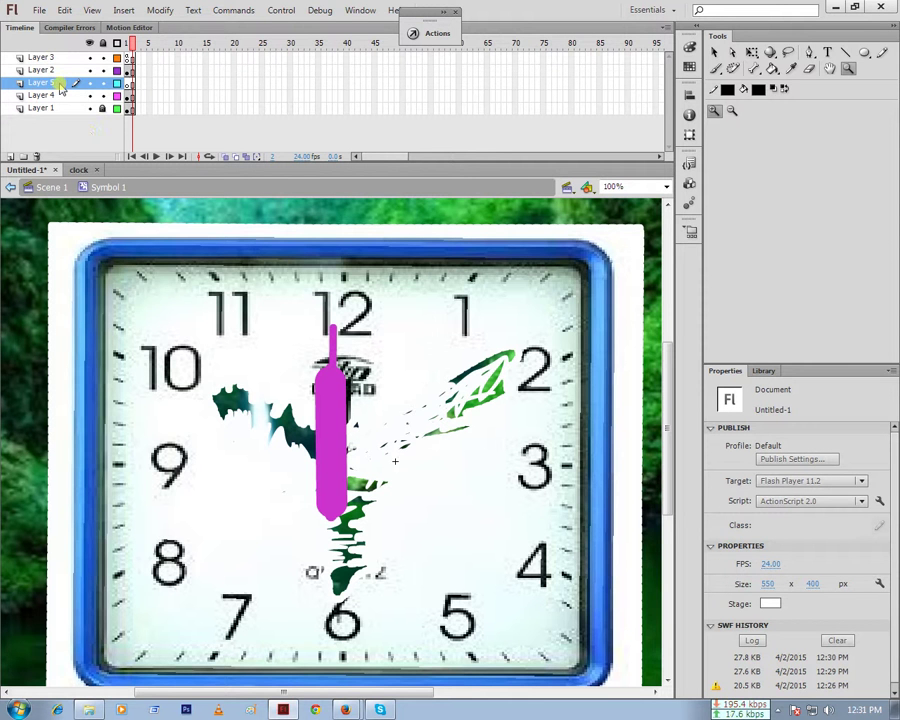
left_click_drag(60, 88, 63, 55)
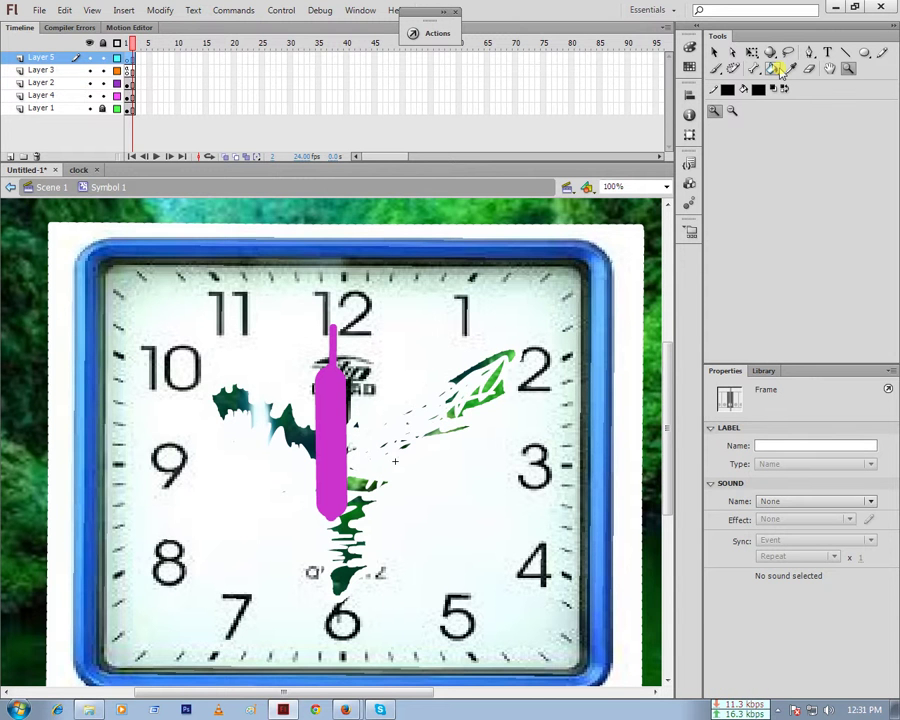
key("o")
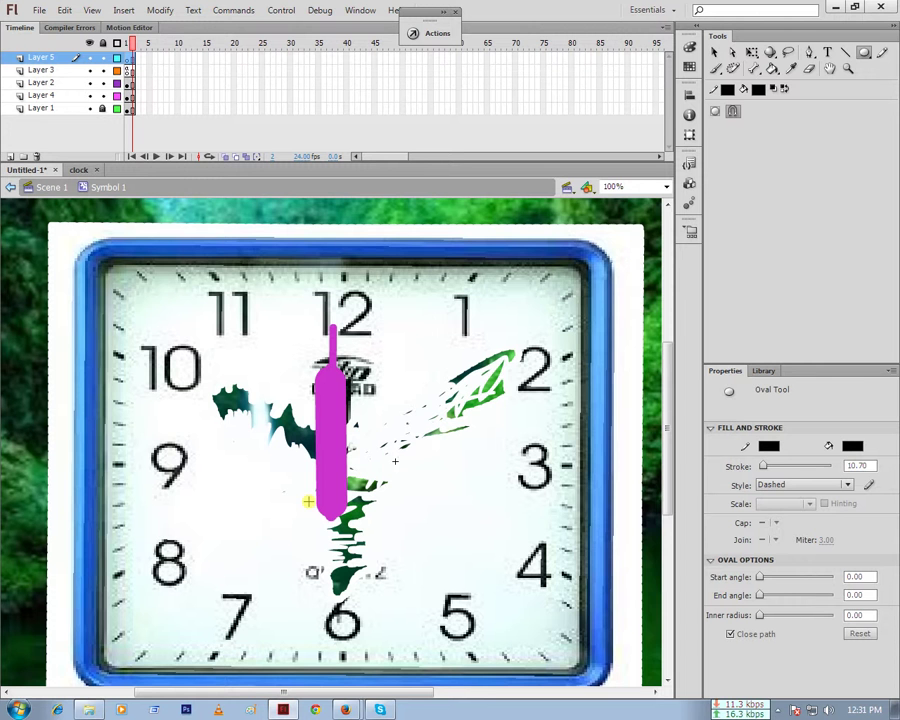
left_click_drag(308, 502, 360, 535)
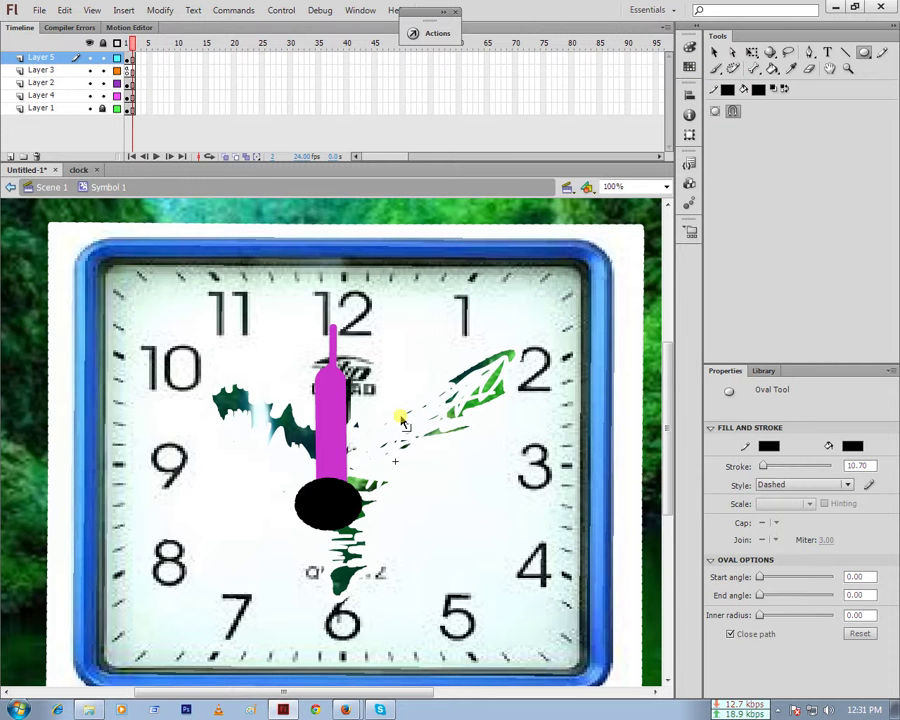
key("ctrl+Return")
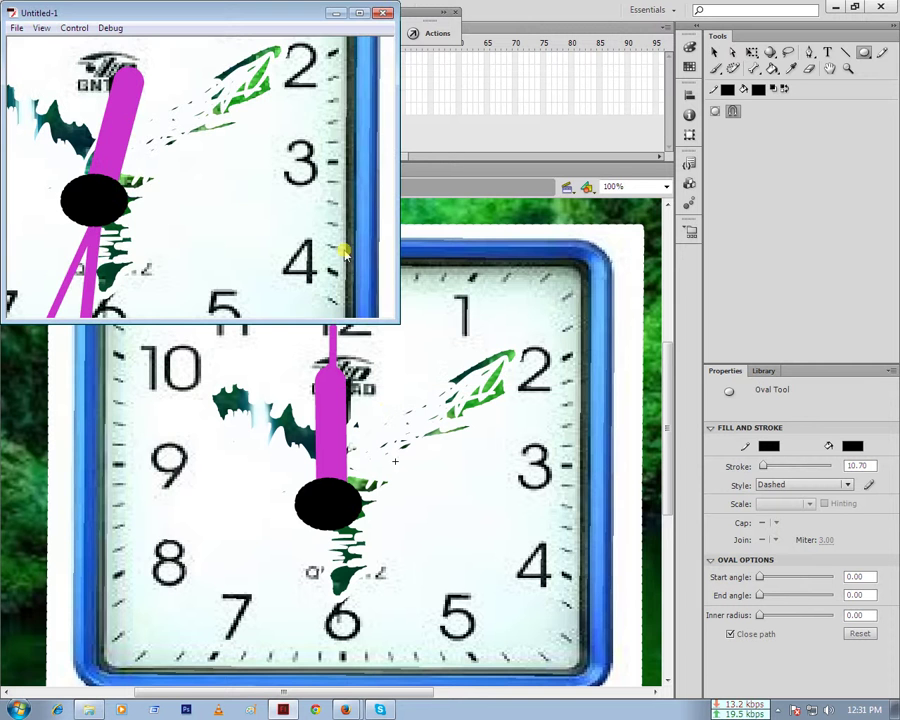
left_click(358, 14)
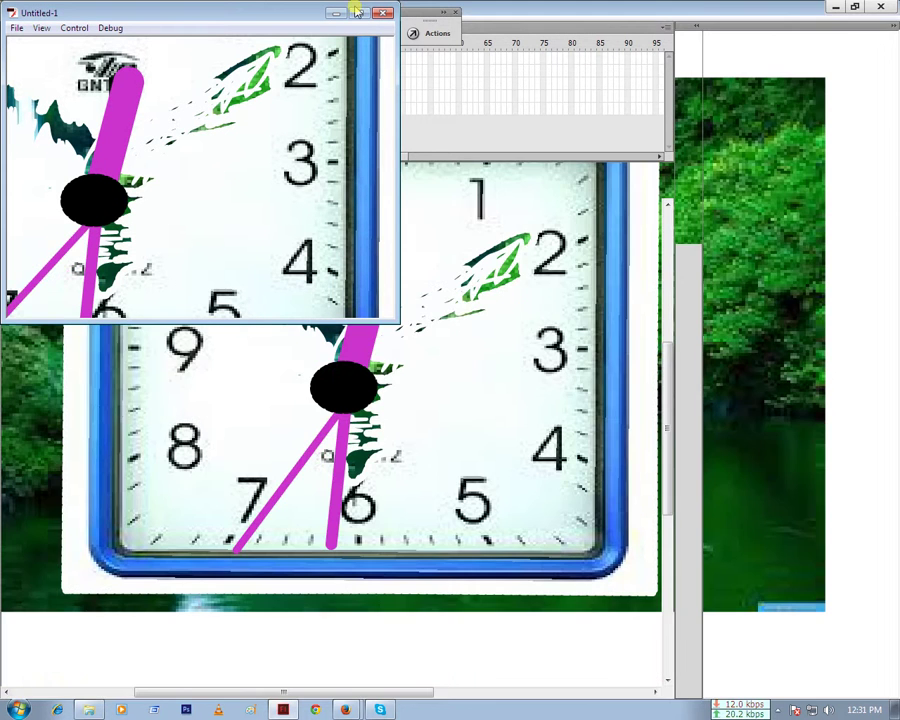
left_click(357, 13)
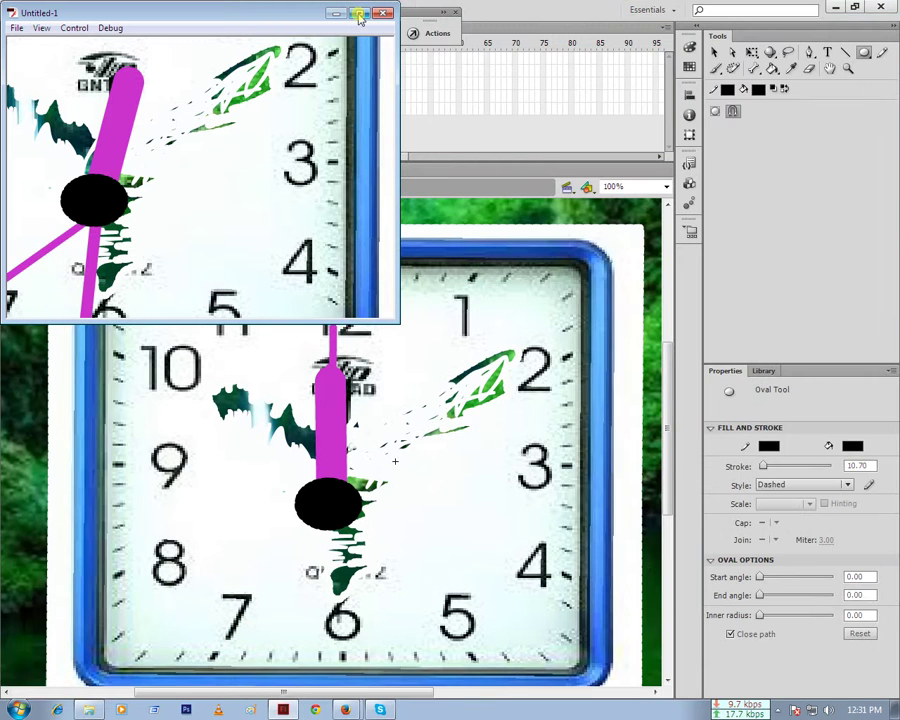
left_click(358, 14)
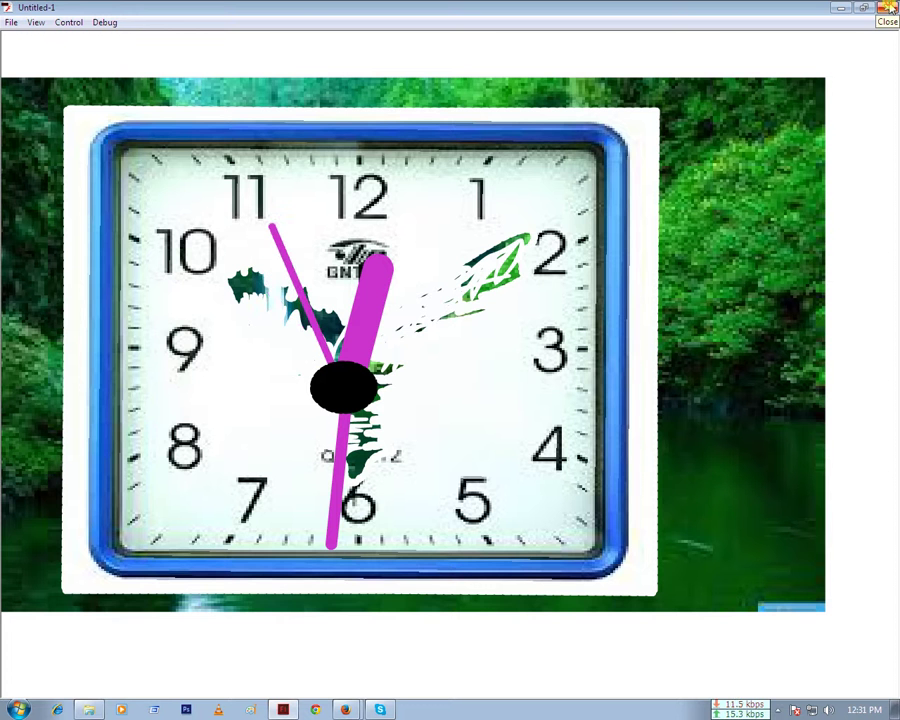
left_click(889, 8)
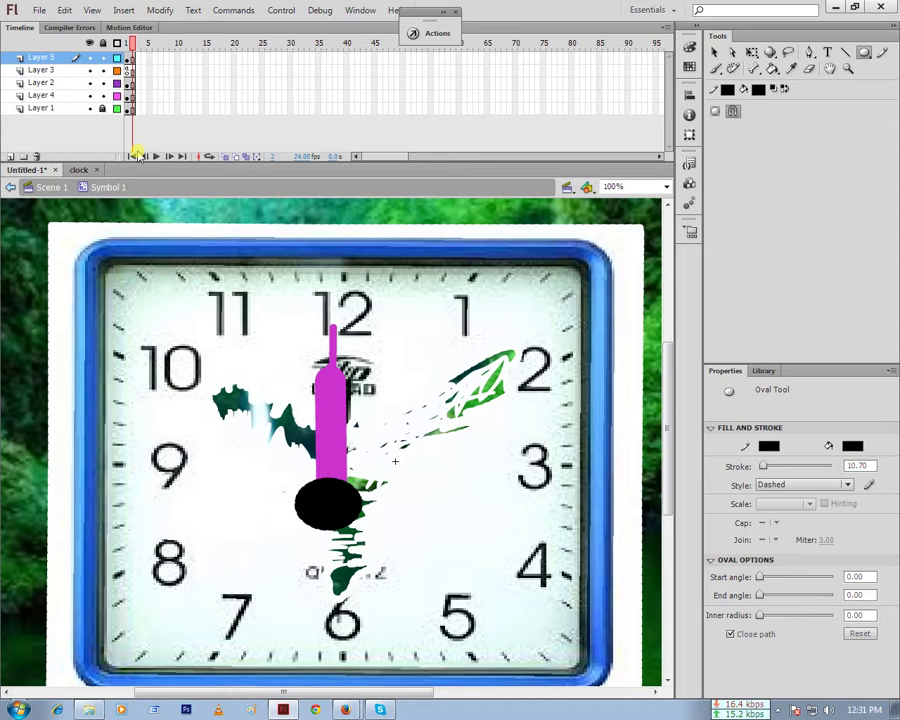
Back in Scene 1, scale the clock down to a small size with Free Transform
left_click(52, 188)
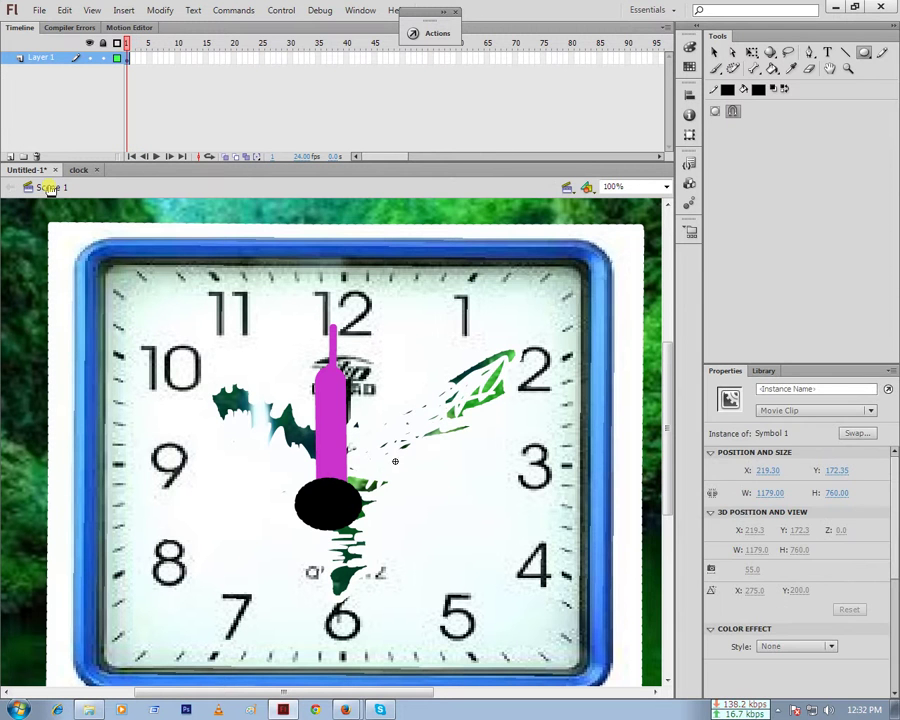
key("ctrl+minus")
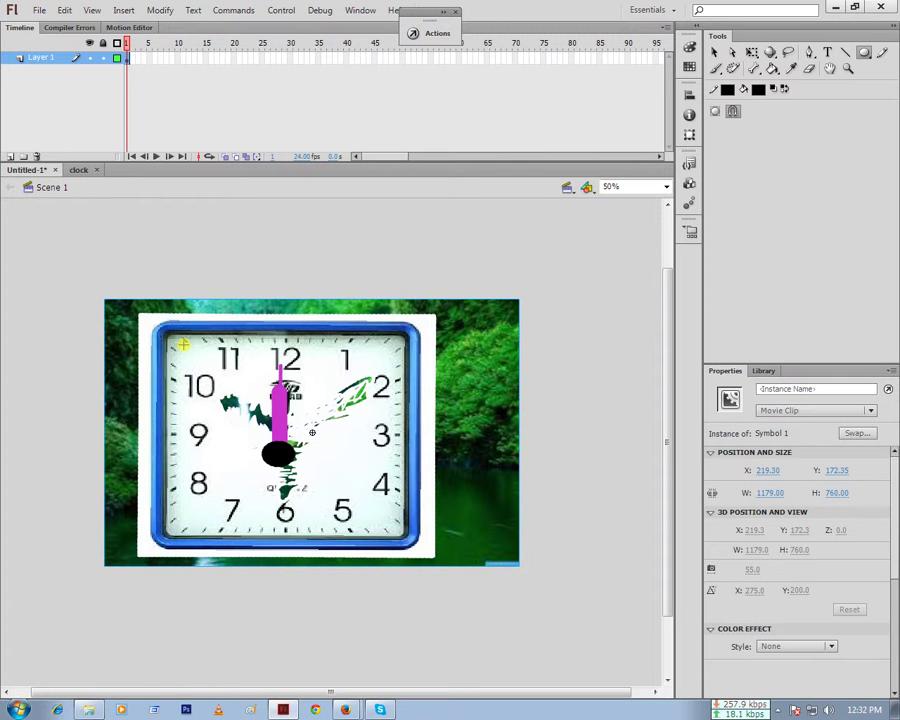
key("q")
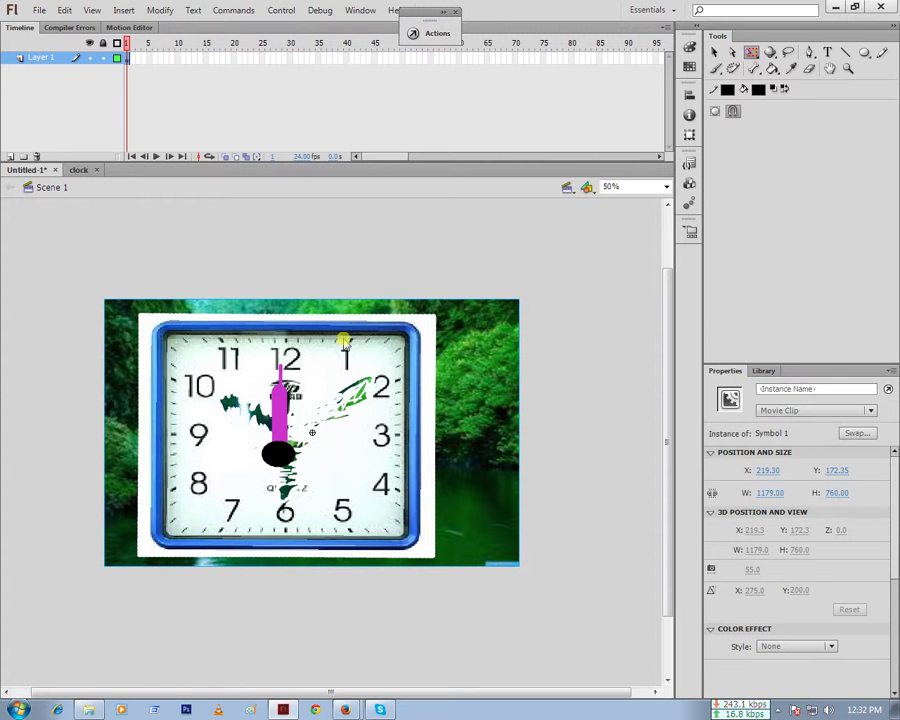
left_click(190, 332)
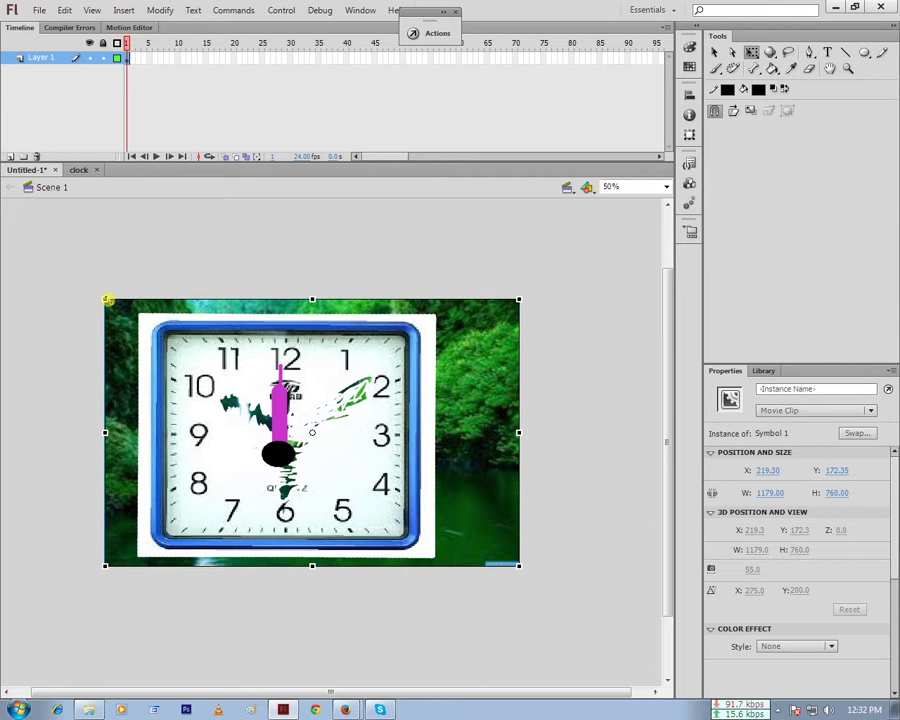
mouse_move(107, 299)
left_mouse_down()
mouse_move(242, 370)
mouse_move(243, 383)
left_mouse_up()
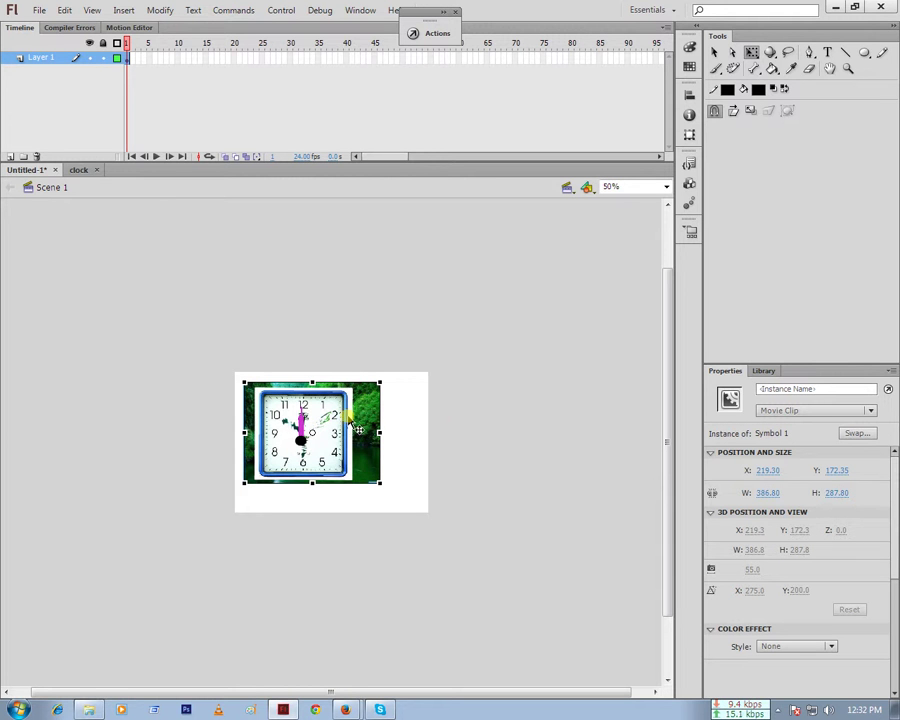
mouse_move(357, 429)
left_mouse_down()
mouse_move(390, 415)
mouse_move(371, 420)
left_mouse_up()
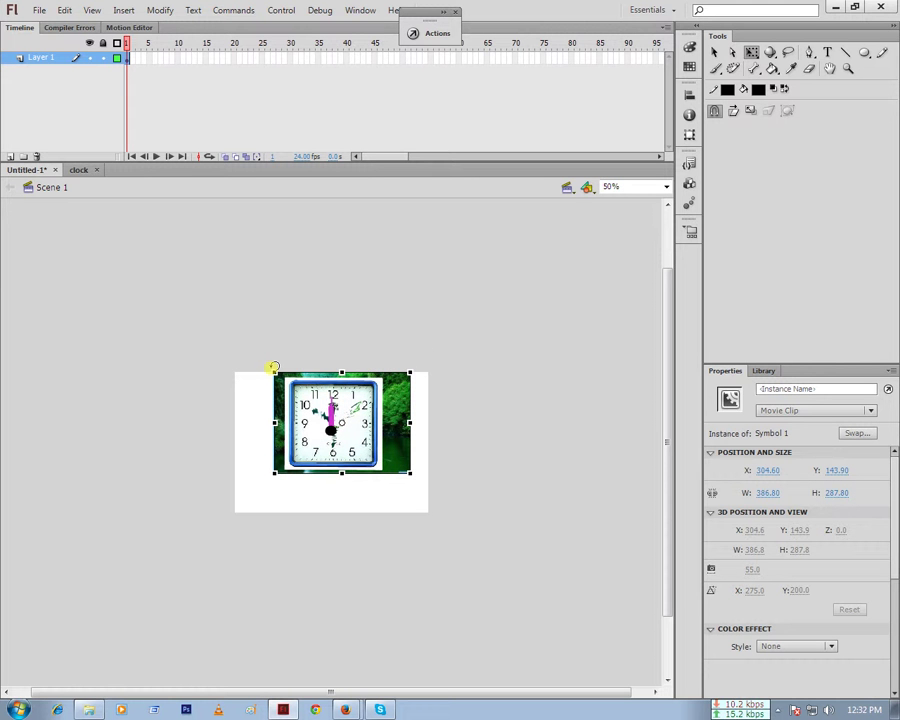
mouse_move(271, 372)
left_mouse_down()
mouse_move(327, 411)
mouse_move(315, 403)
left_mouse_up()
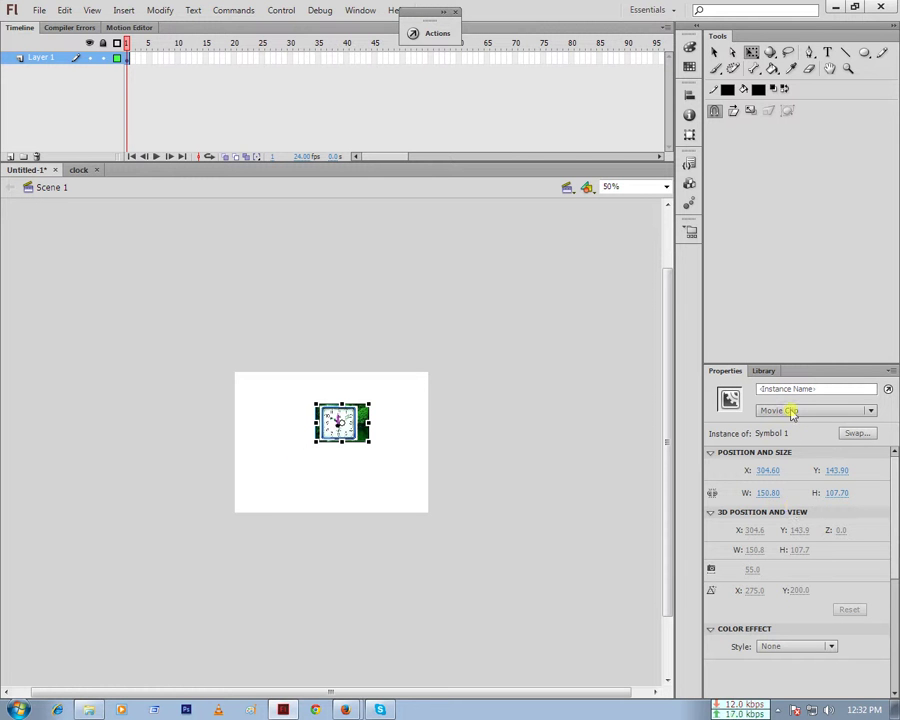
left_click(423, 470)
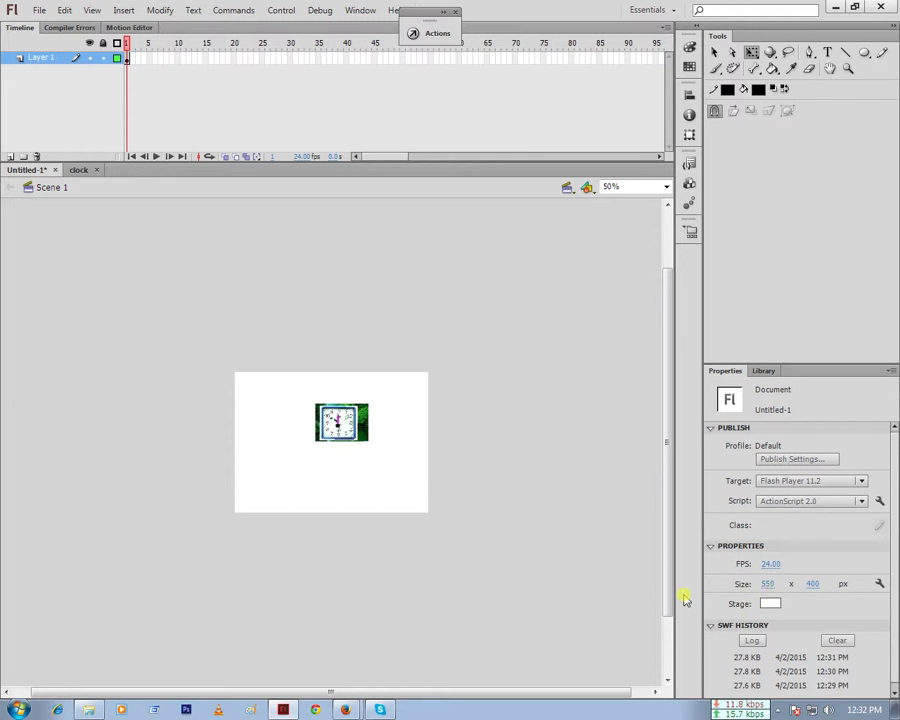
At 200% zoom, move the clock's transformation point and Alt-drag a second copy beside it
key("ctrl+equal")
key("ctrl+equal")
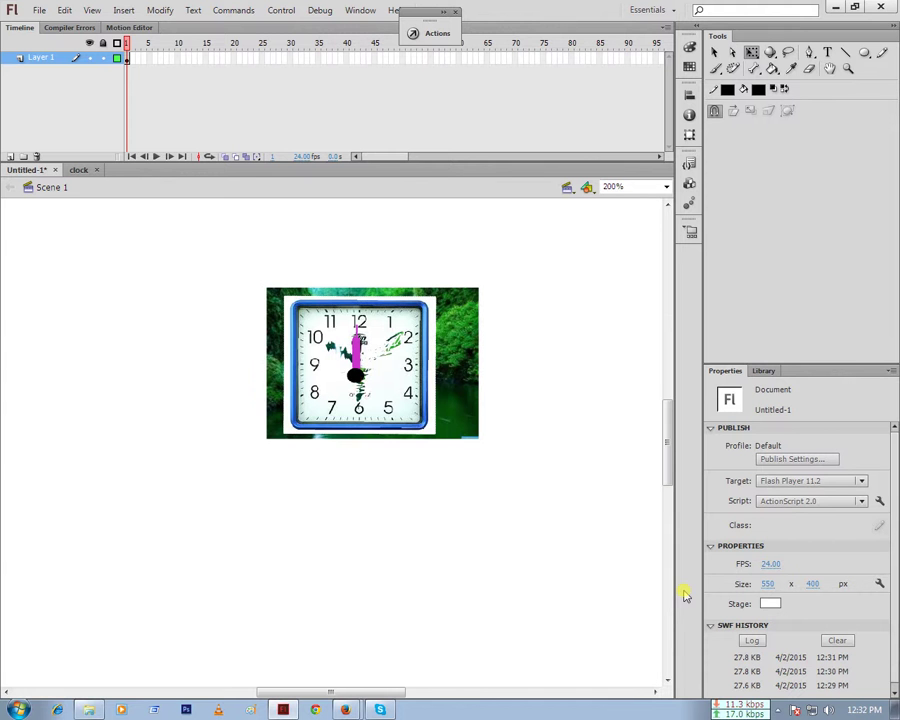
left_click(357, 381)
mouse_move(363, 395)
left_mouse_down()
mouse_move(283, 310)
mouse_move(283, 327)
left_mouse_up()
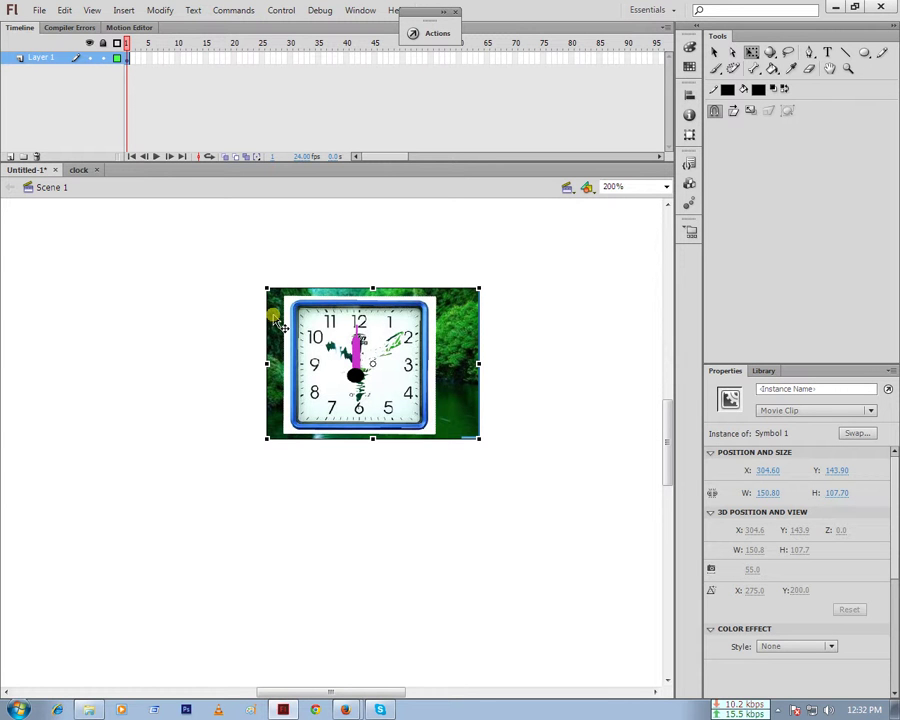
left_click_drag(281, 325, 298, 335)
mouse_move(452, 328)
left_mouse_down()
mouse_move(467, 400)
mouse_move(226, 310)
left_mouse_up()
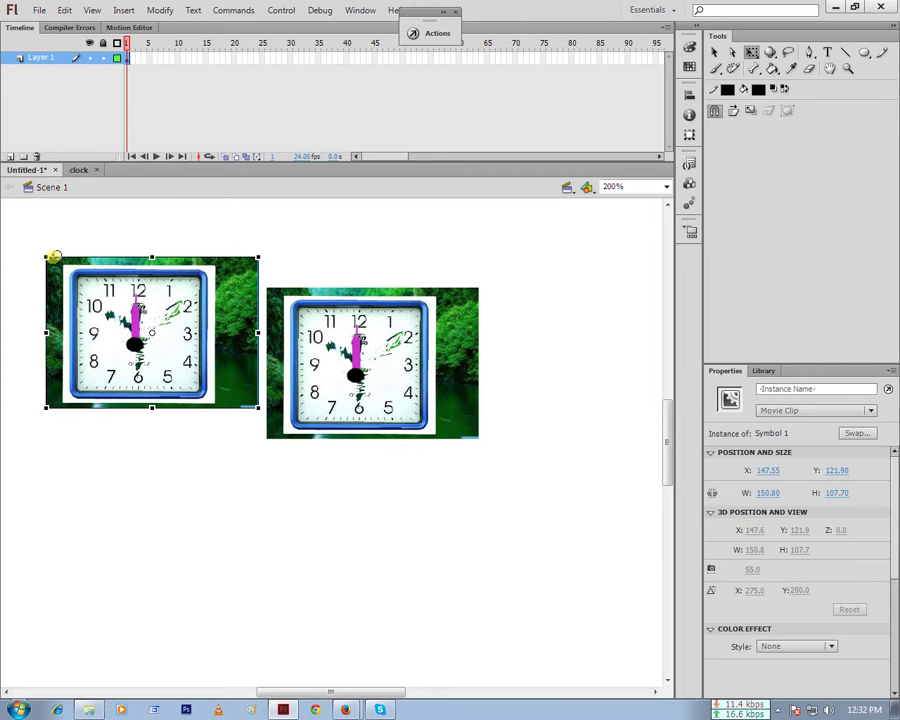
Preview the library images and pick download (9).jpg, the standing man, dismissing its properties
left_click(763, 371)
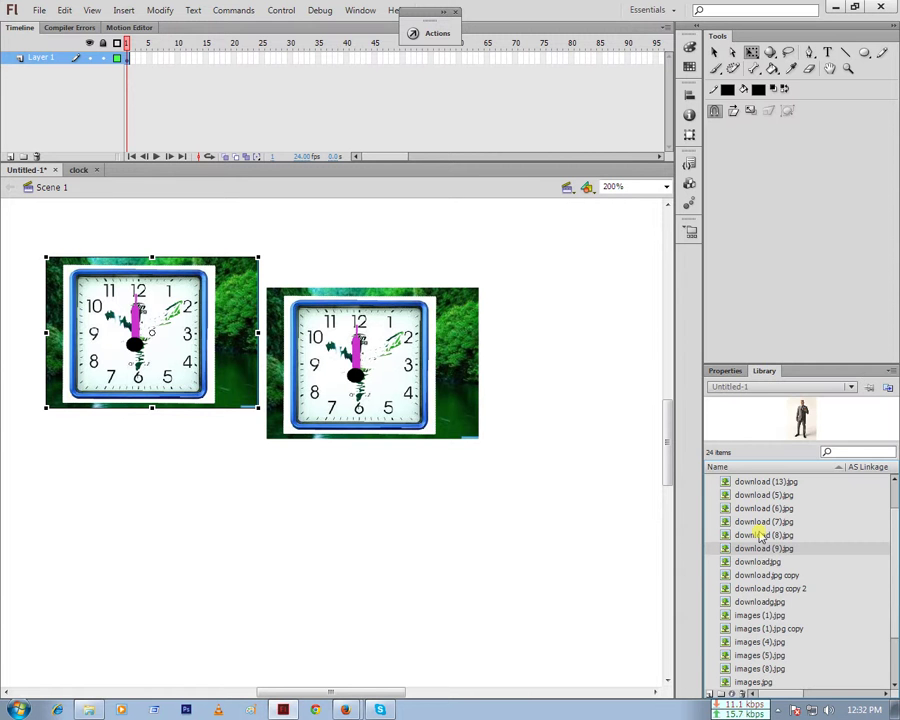
left_click(757, 536)
left_click(767, 574)
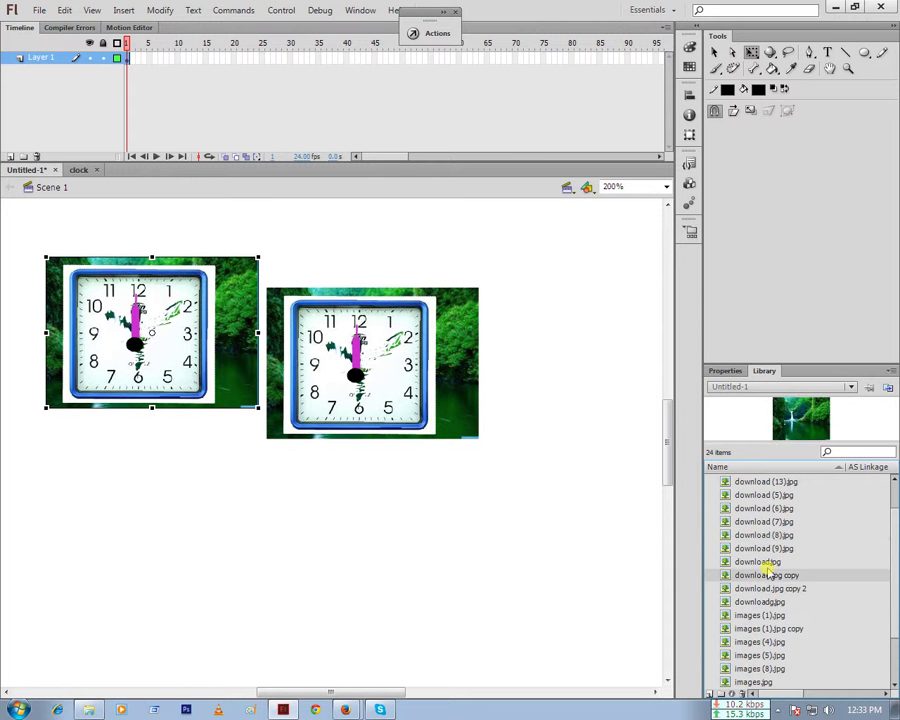
left_click(781, 562)
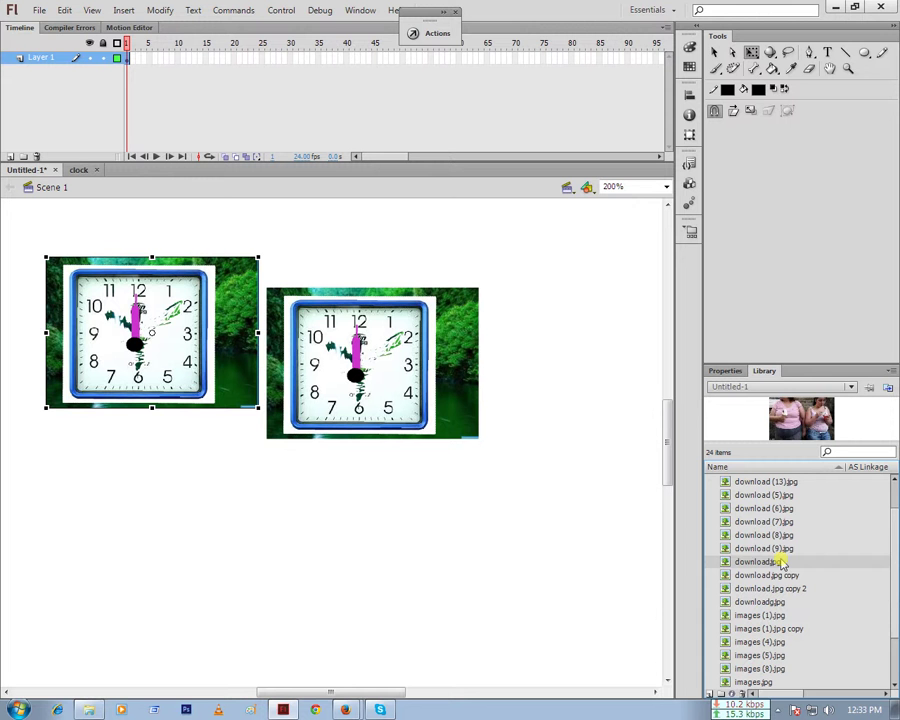
left_click(775, 548)
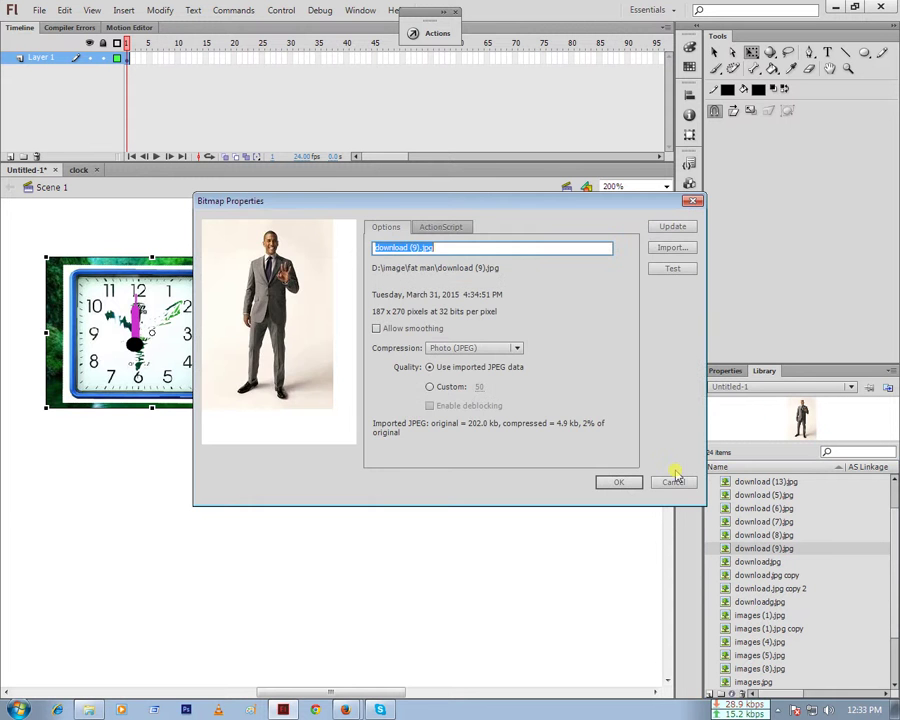
left_click(674, 481)
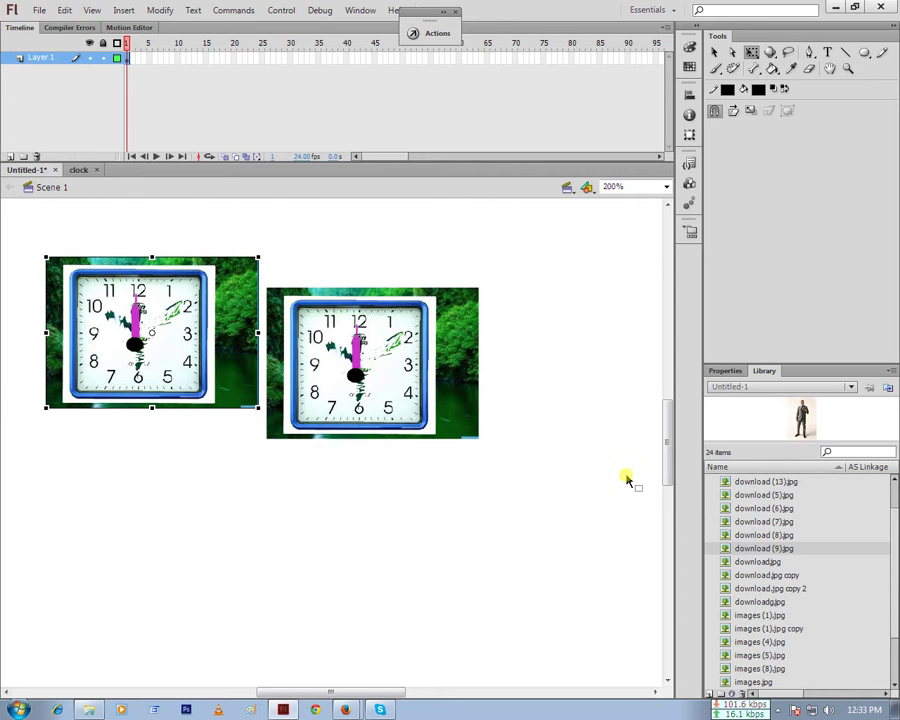
Place the standing-man photo on the stage and add a new layer
left_click_drag(627, 480, 361, 441)
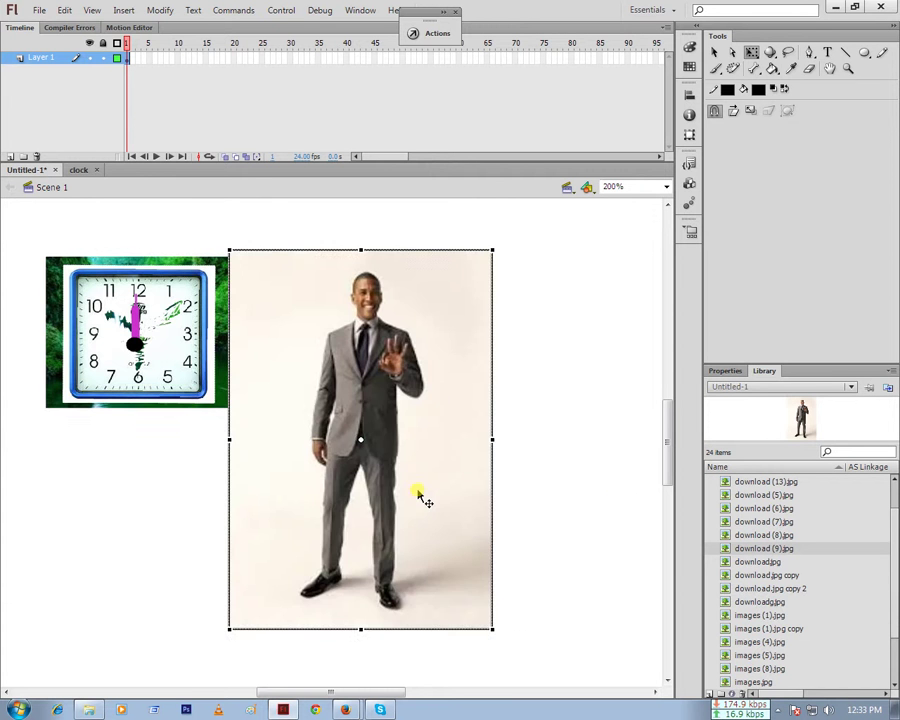
left_click_drag(420, 496, 483, 443)
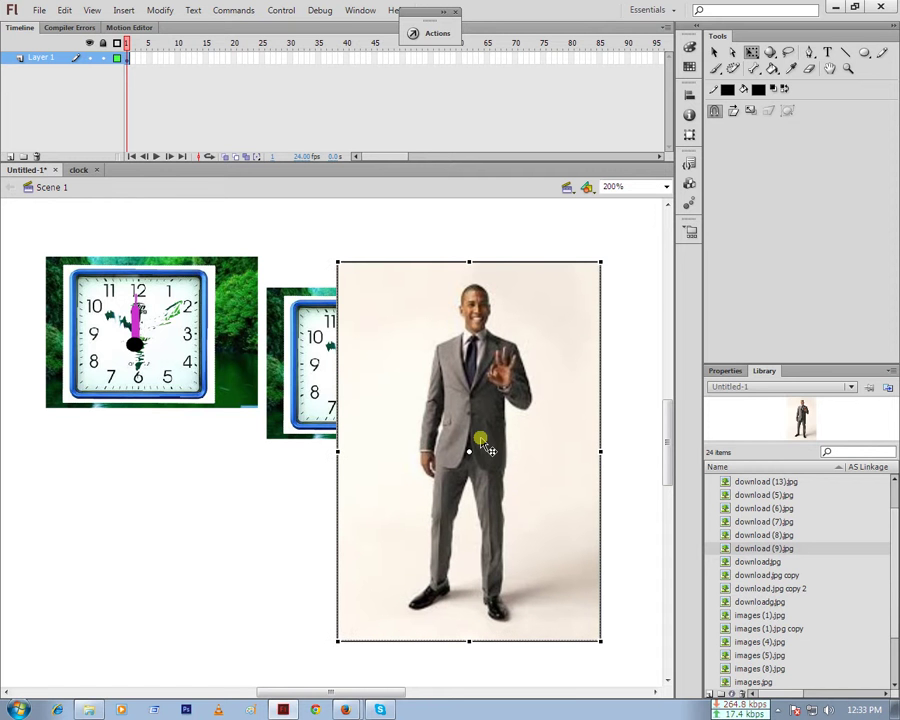
left_click(8, 173)
left_click(10, 156)
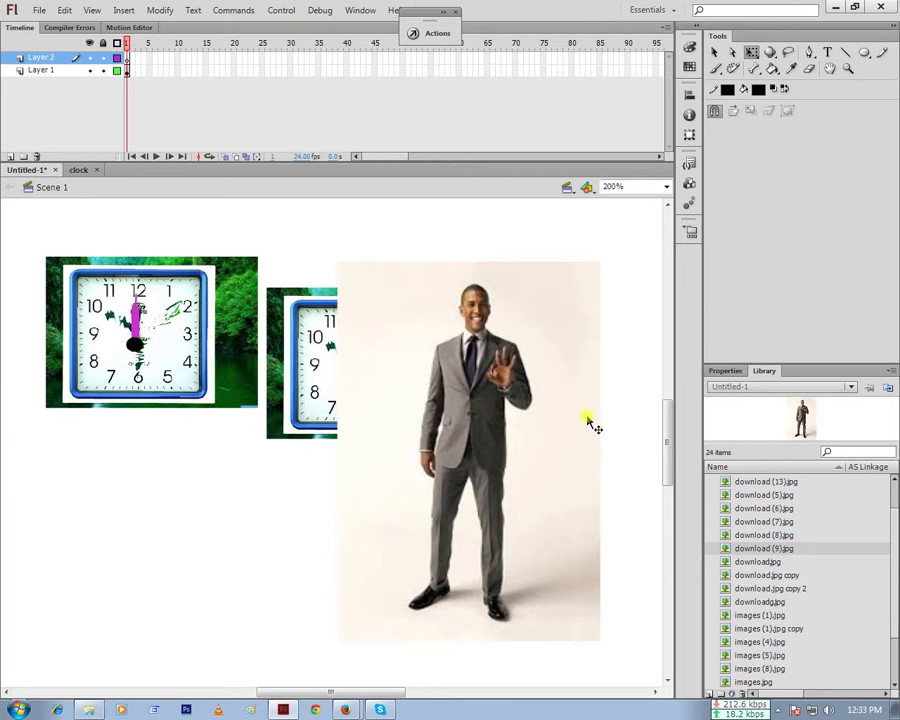
Delete the man photo from the stage and close the Bitmap Properties dialog
left_click_drag(523, 405, 524, 420)
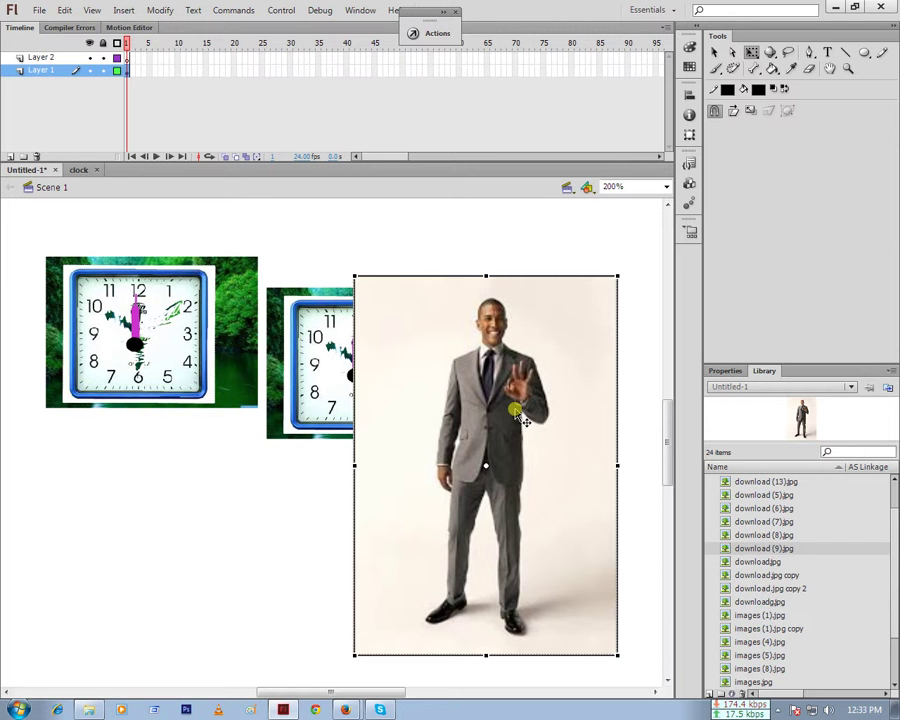
key("Delete")
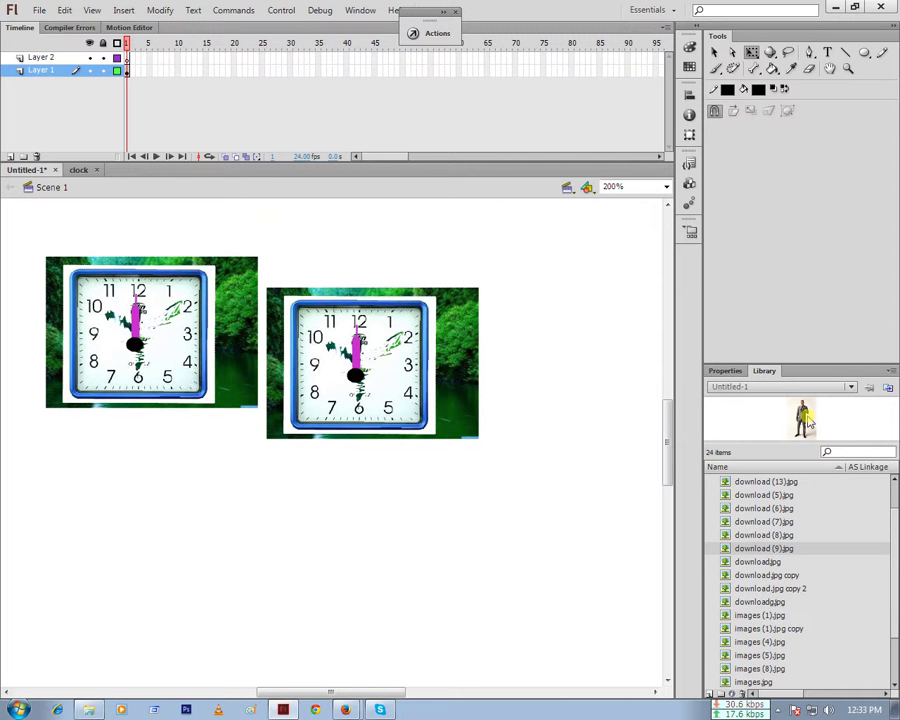
double_click(806, 420)
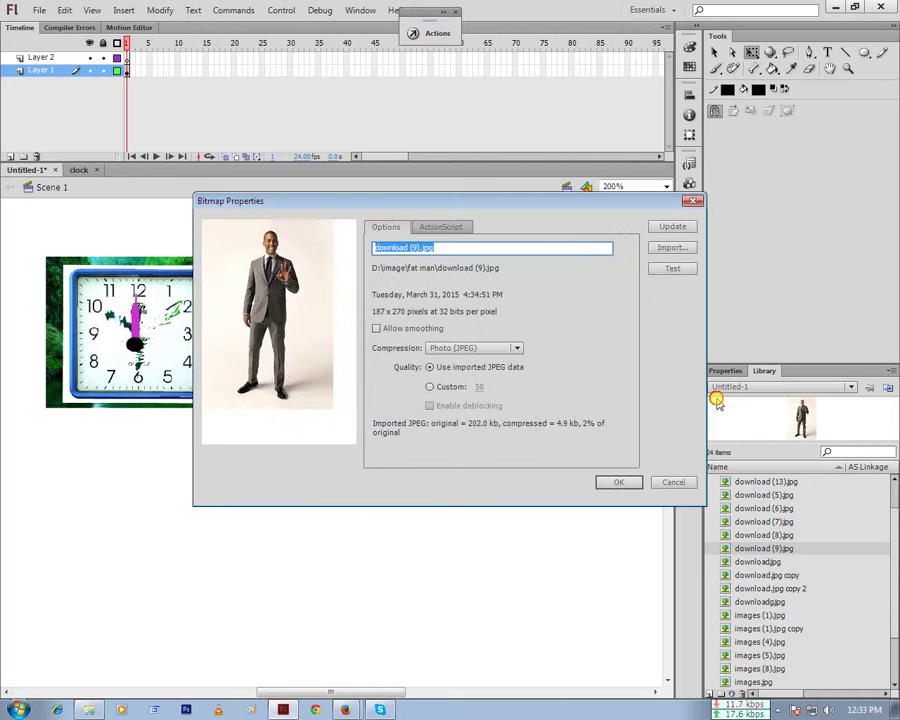
left_click(622, 483)
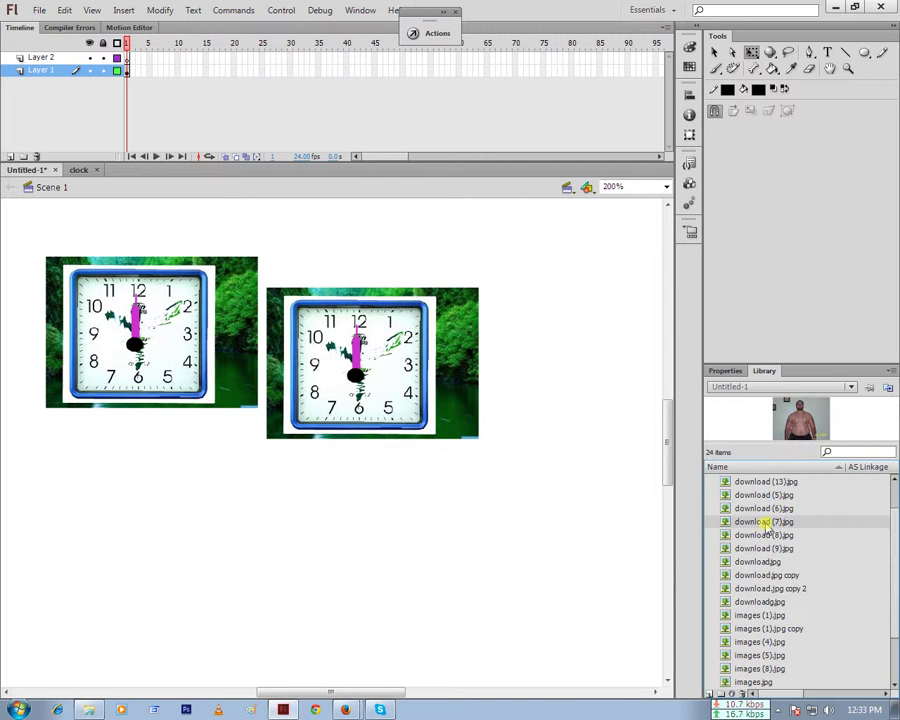
mouse_move(764, 521)
left_mouse_down()
mouse_move(524, 441)
mouse_move(342, 436)
left_mouse_up()
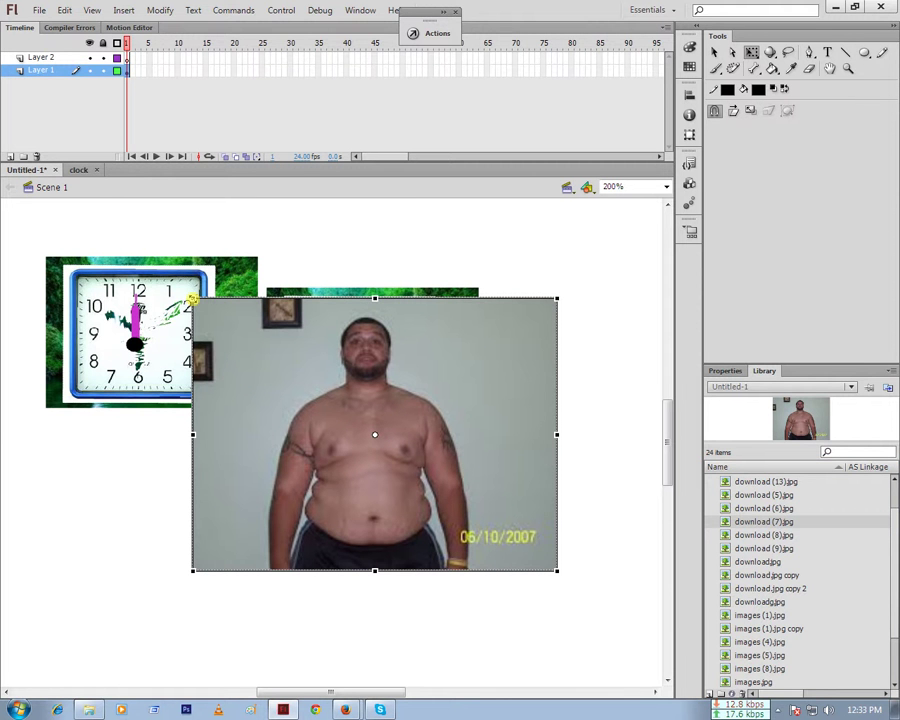
mouse_move(192, 299)
left_mouse_down()
mouse_move(14, 201)
mouse_move(3, 211)
left_mouse_up()
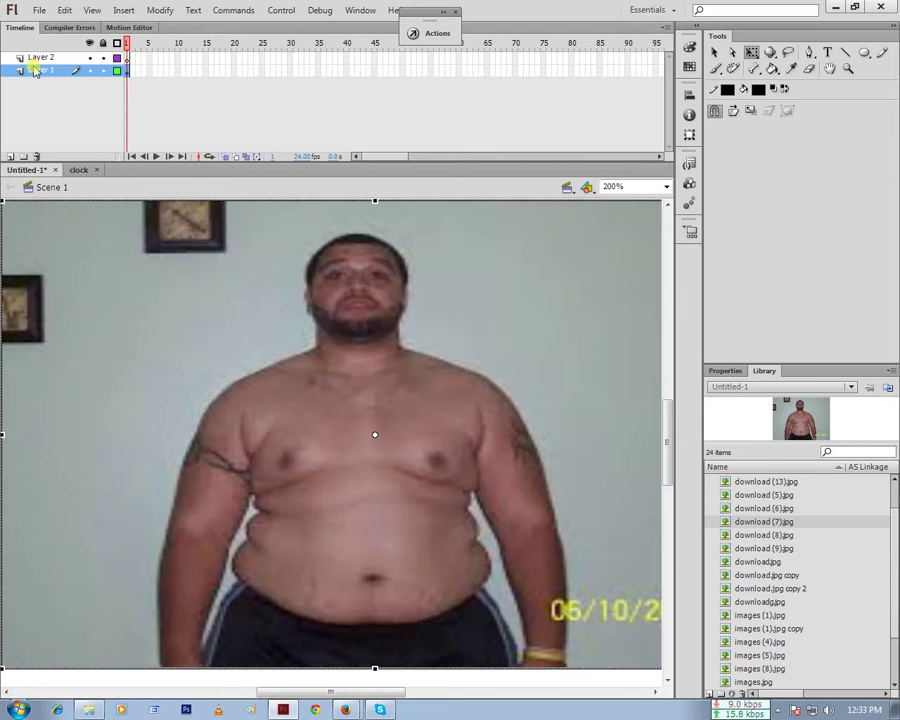
left_click(56, 58)
double_click(56, 58)
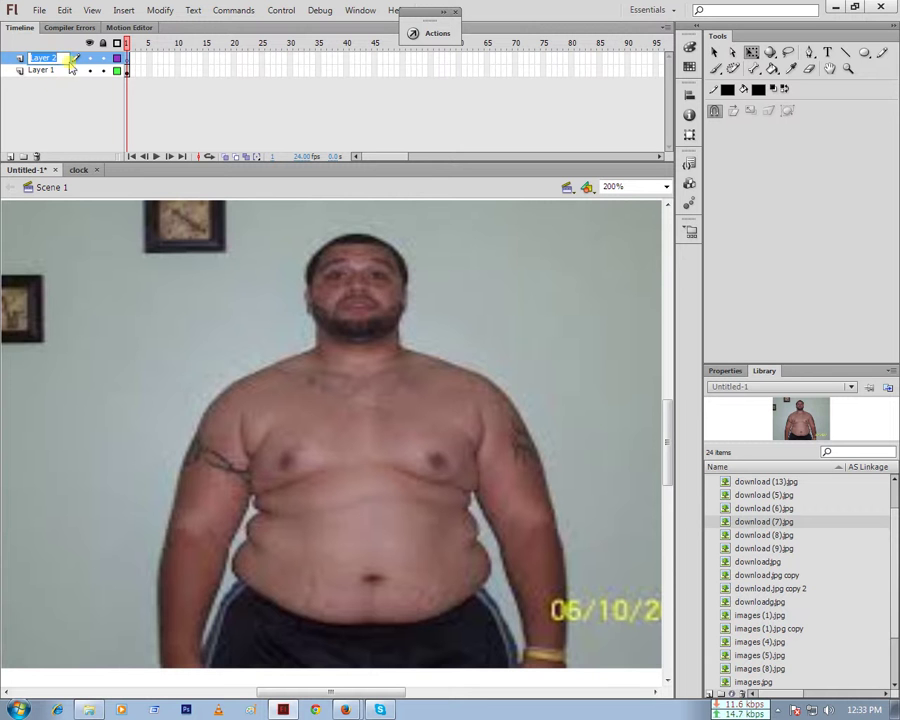
left_click(75, 78)
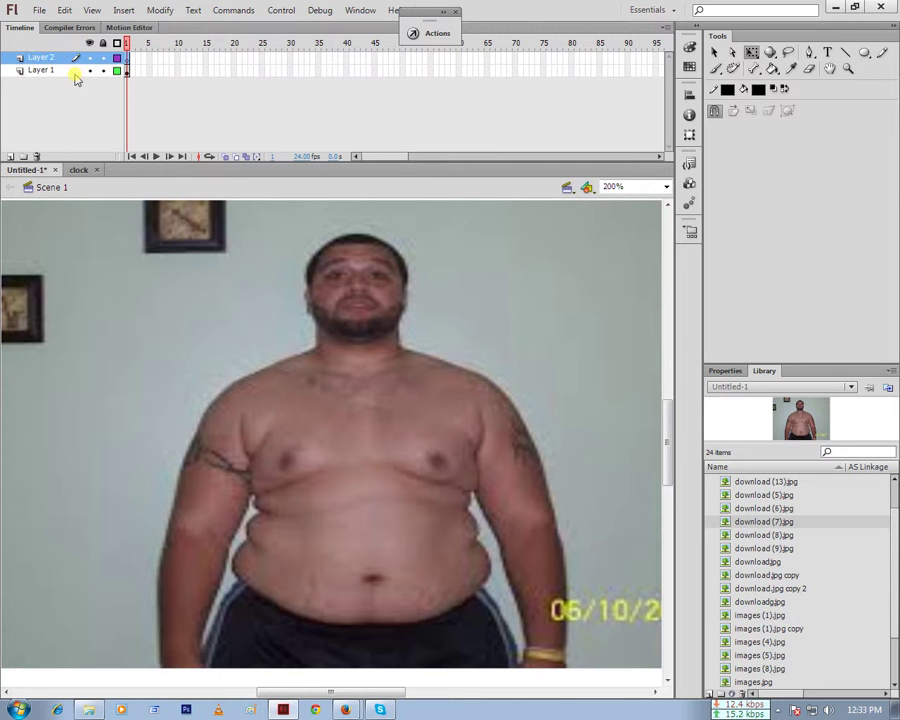
left_click_drag(75, 72, 75, 58)
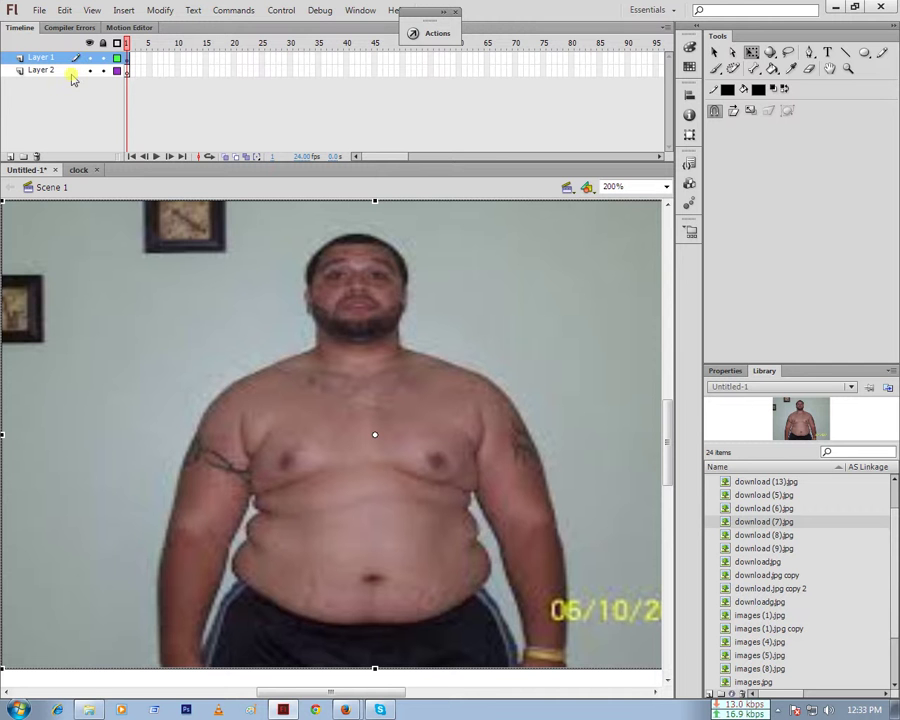
left_click(72, 75)
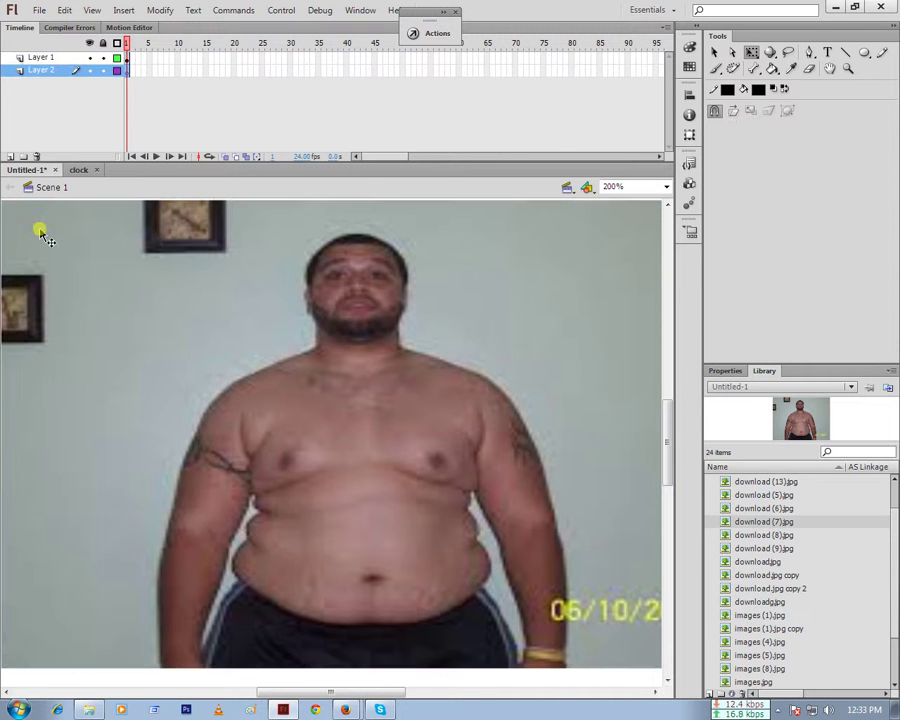
left_click_drag(40, 233, 118, 263)
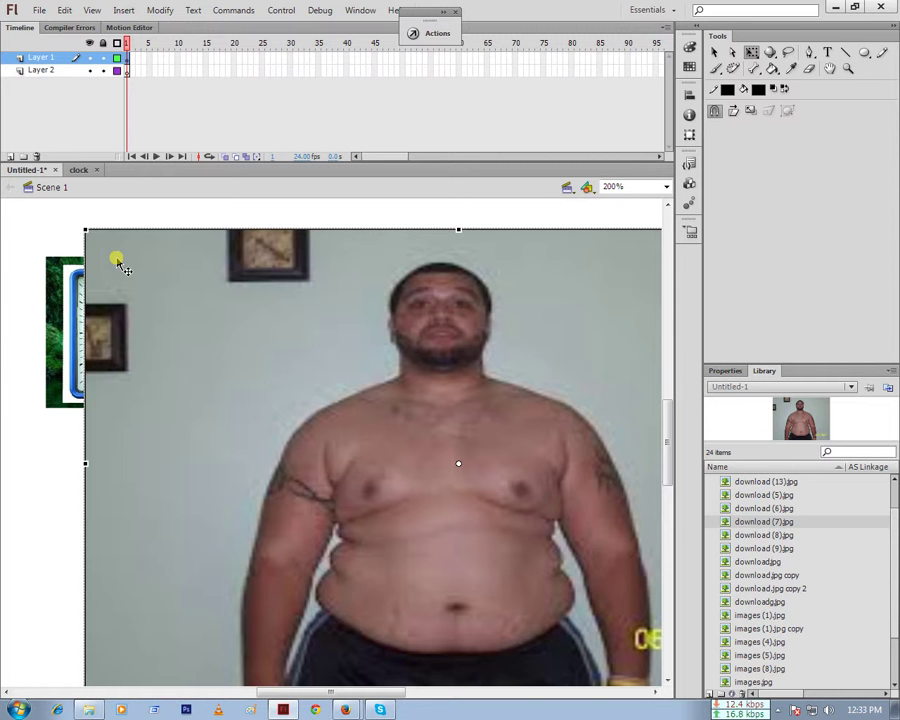
key("ctrl+z")
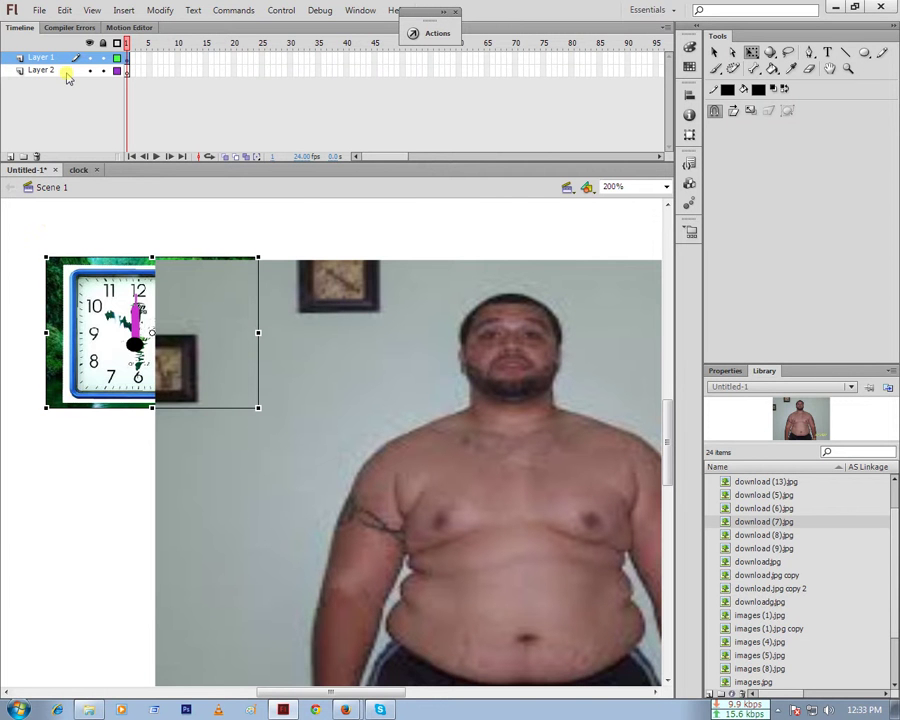
left_click_drag(63, 72, 64, 58)
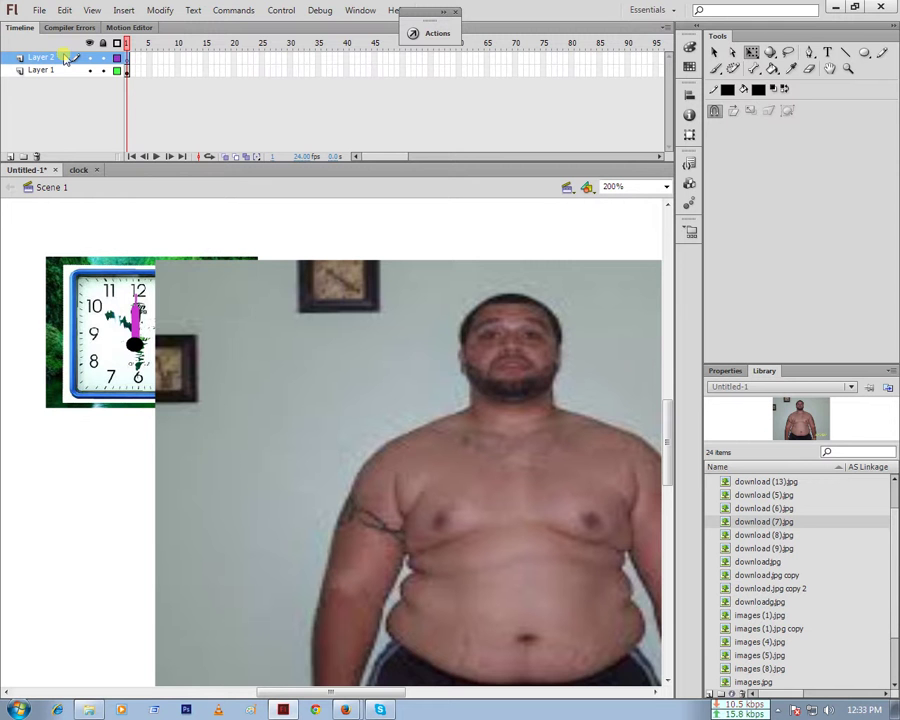
left_click(73, 297)
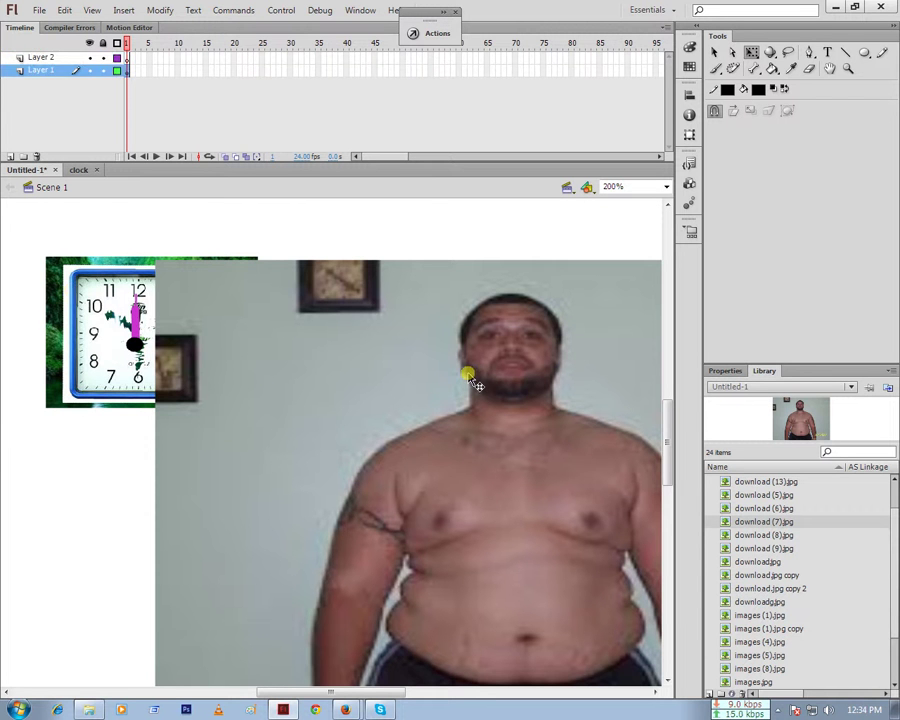
key("ctrl+z")
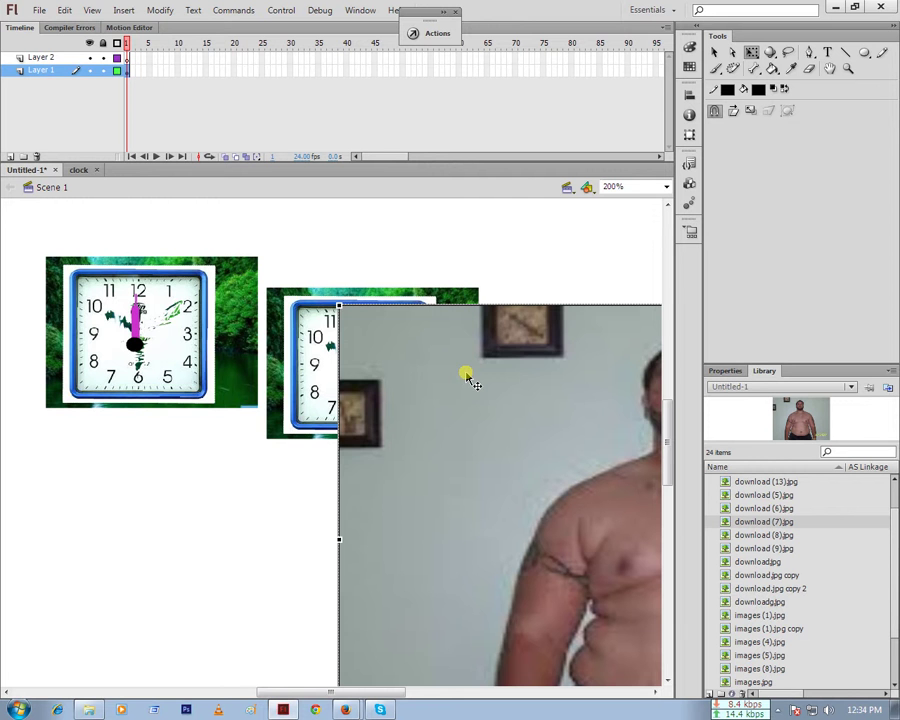
key("ctrl+z")
key("ctrl+z")
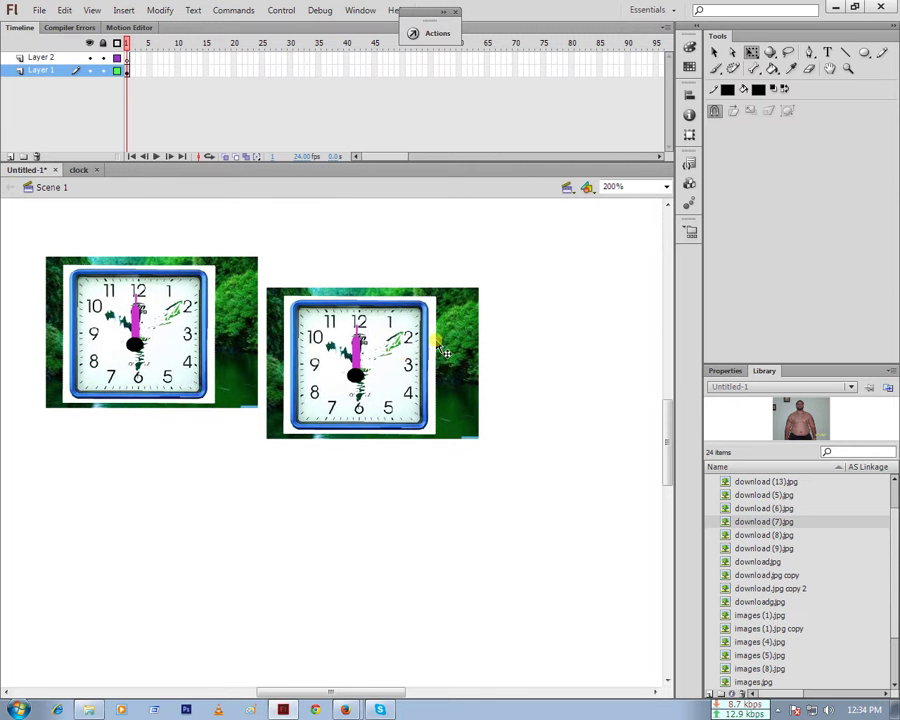
Alt-drag a third clock copy to the lower right and move the middle clock to the top right
left_click(421, 341)
mouse_move(423, 341)
left_mouse_down()
mouse_move(484, 320)
mouse_move(513, 281)
left_mouse_up()
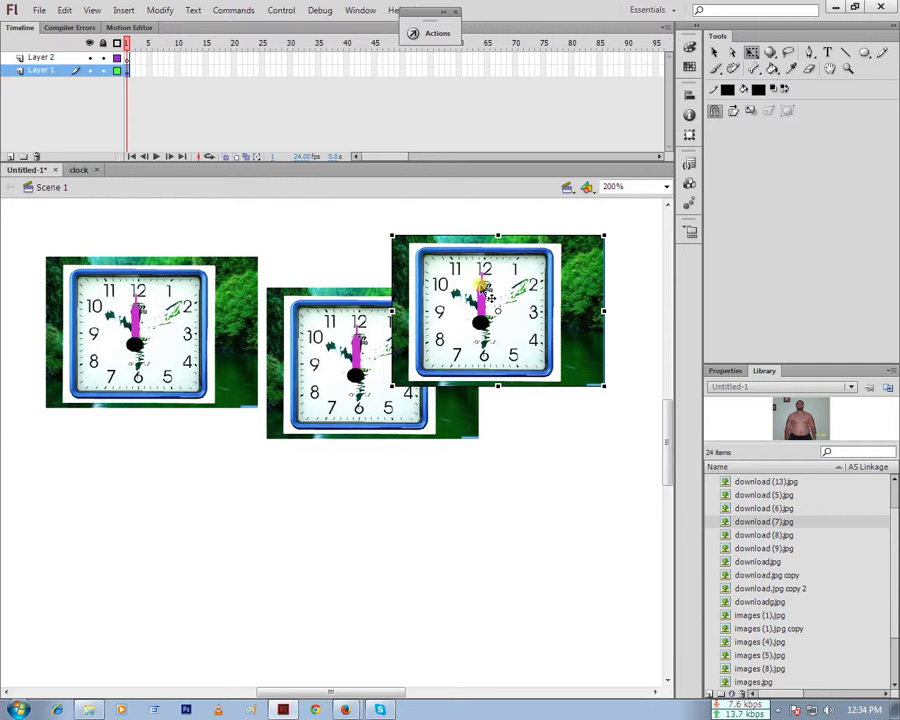
left_click_drag(487, 297, 568, 573)
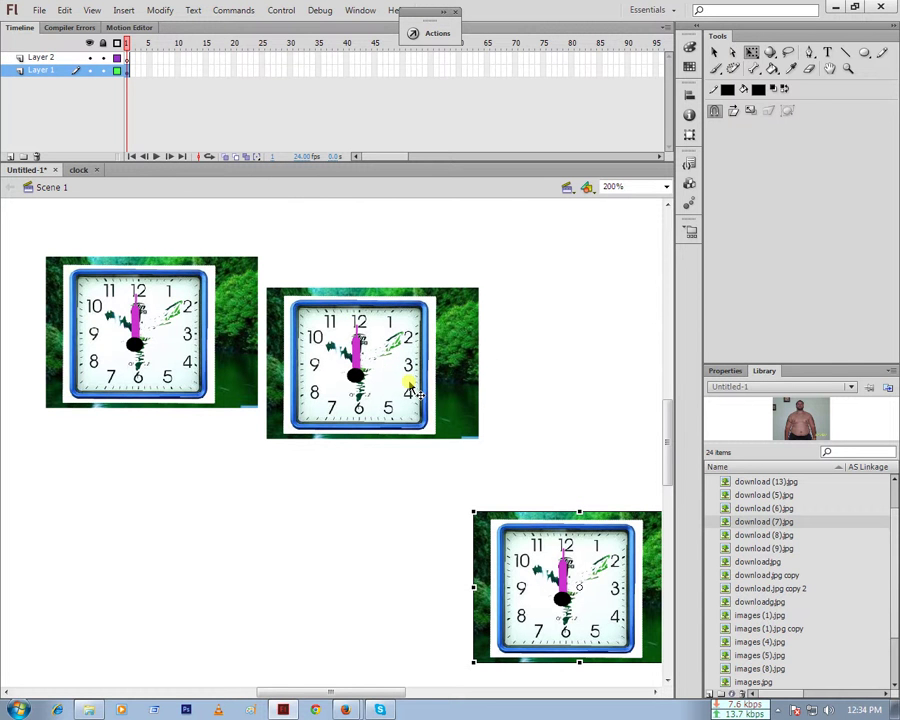
left_click_drag(412, 392, 546, 311)
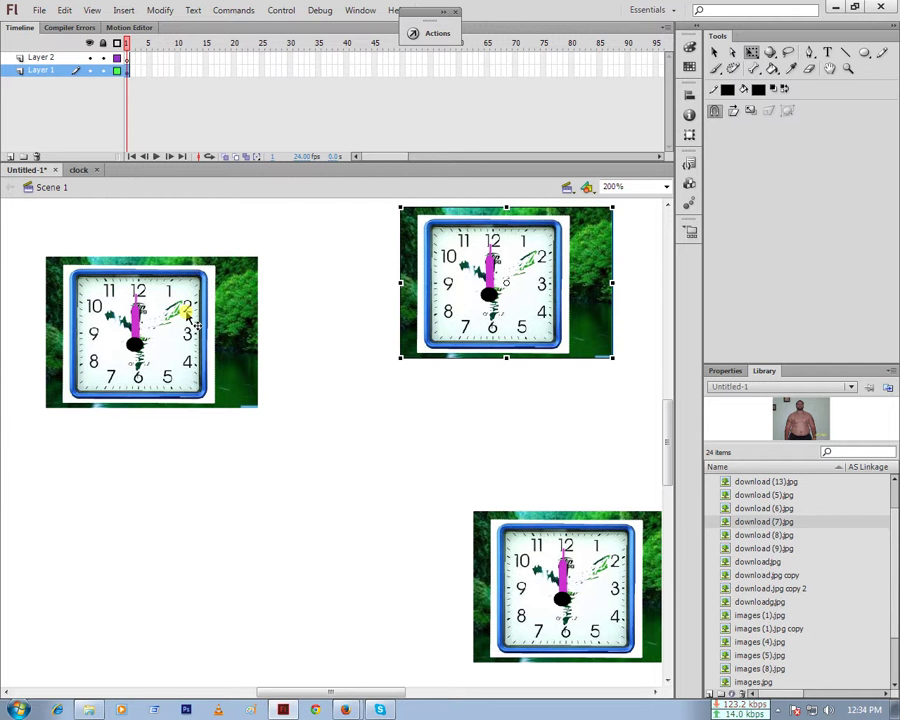
Move the left clock further left and preview library images to find download (8).jpg
left_click_drag(128, 288, 59, 266)
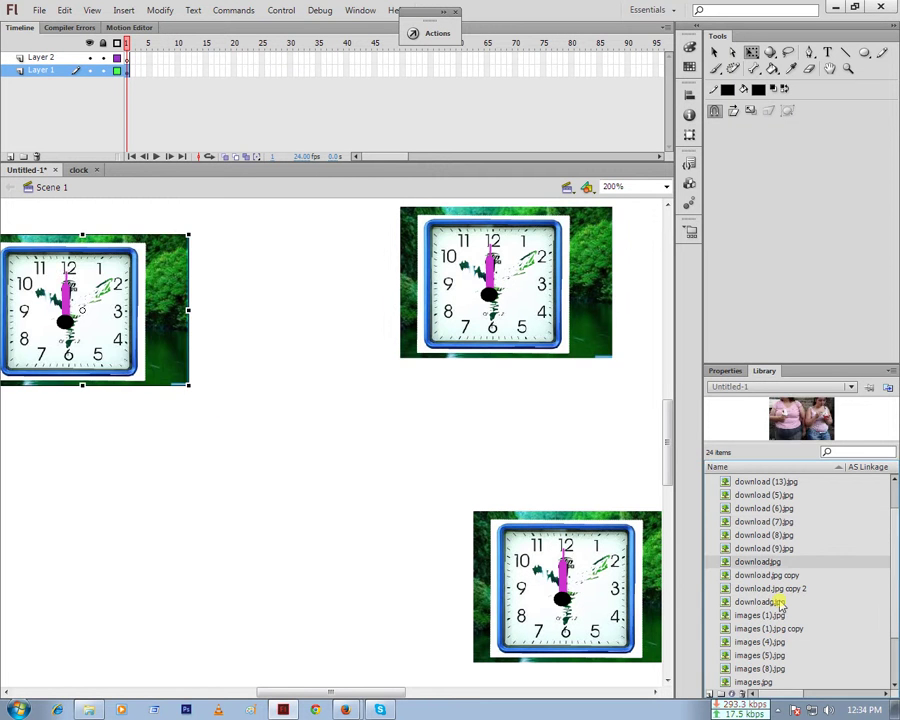
left_click(750, 668)
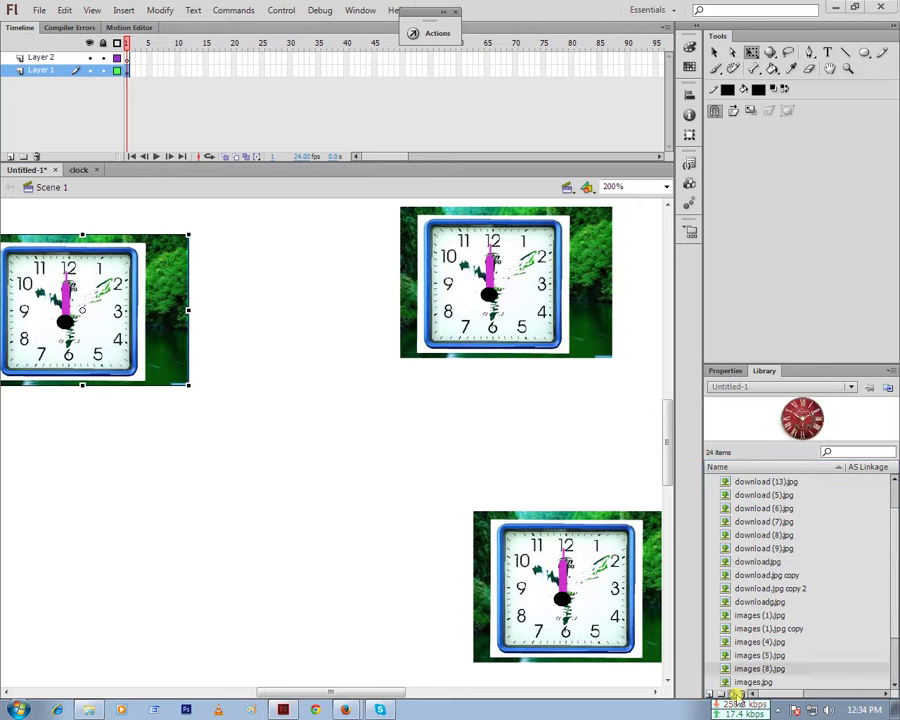
left_click(744, 574)
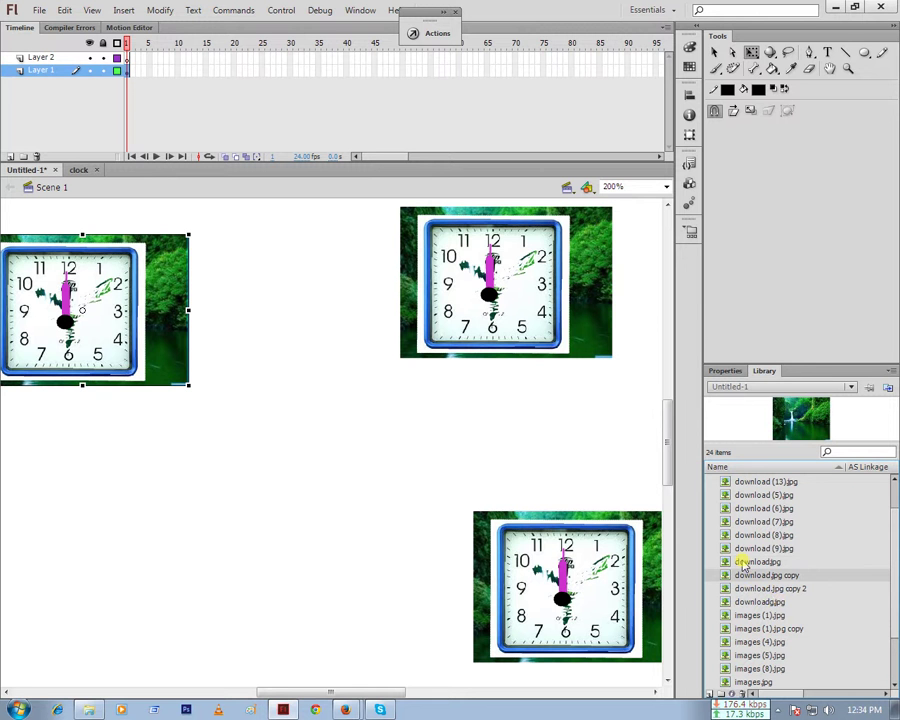
left_click(742, 548)
left_click(742, 535)
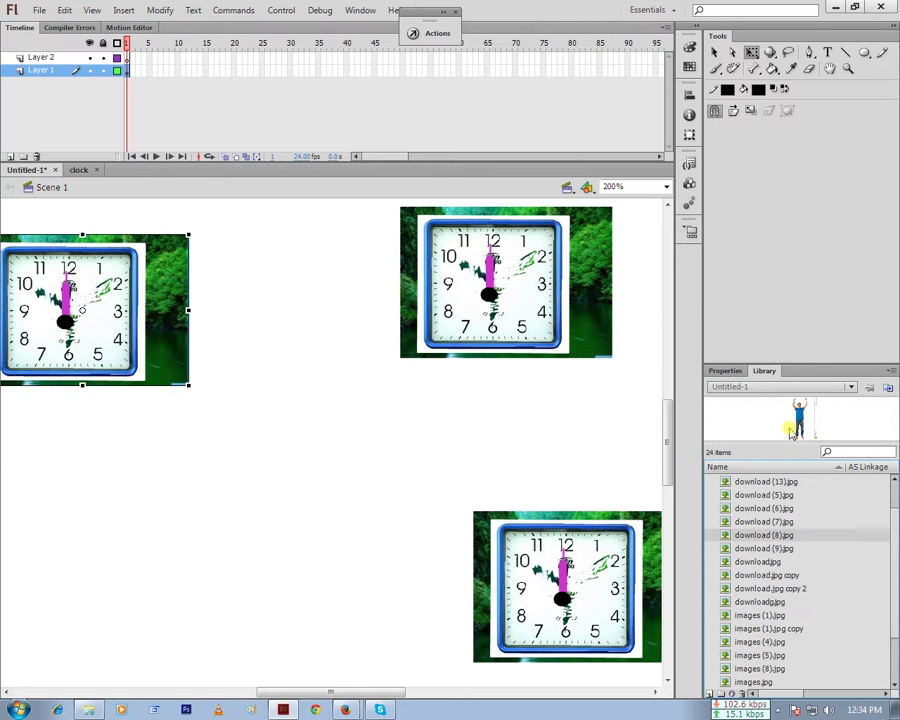
mouse_move(790, 432)
left_mouse_down()
mouse_move(793, 418)
mouse_move(10, 159)
left_mouse_up()
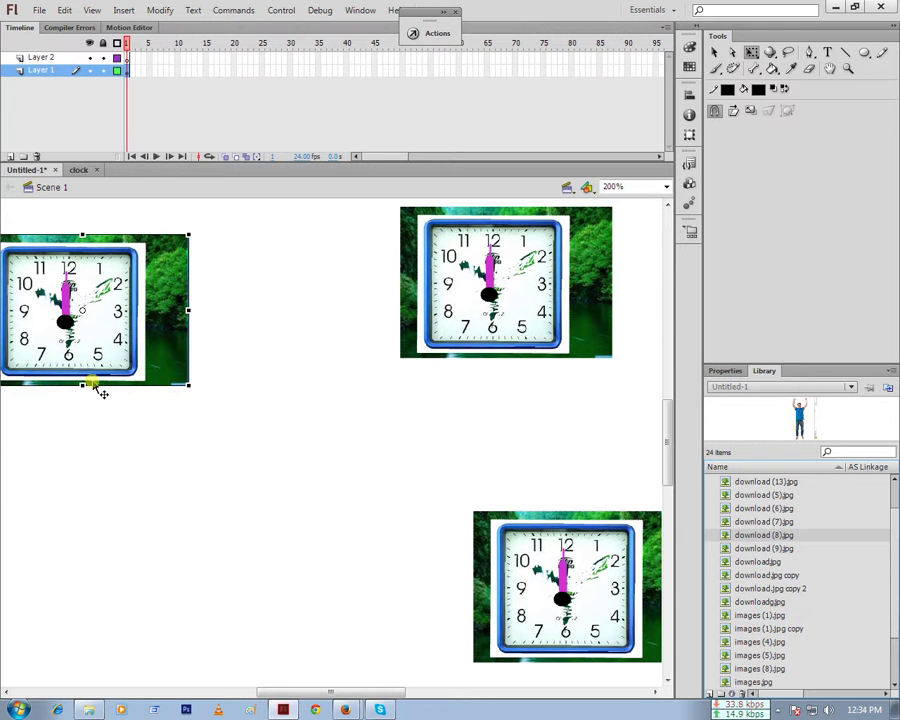
Place the cheering-man photo on new Layer 3, move it below Layer 1, and enlarge it
left_click(10, 157)
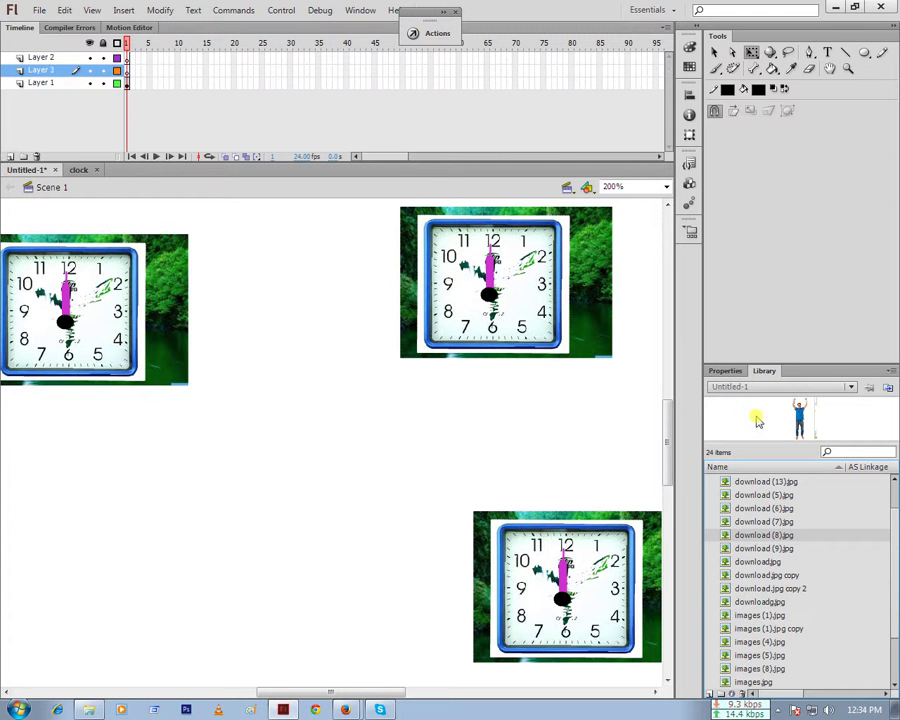
mouse_move(795, 420)
left_mouse_down()
mouse_move(797, 413)
mouse_move(342, 433)
mouse_move(340, 460)
left_mouse_up()
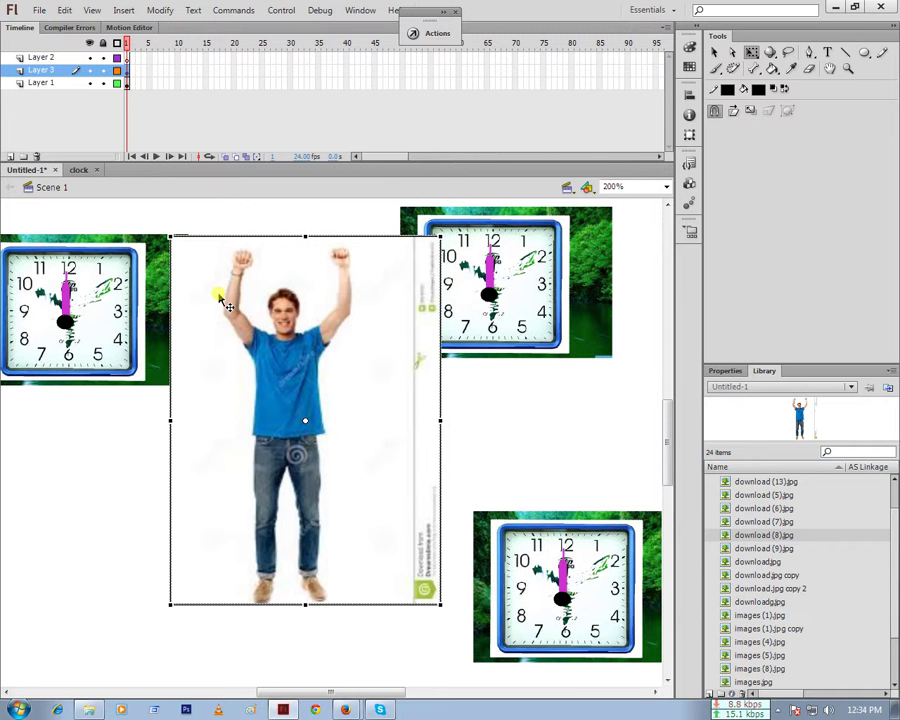
left_click(53, 70)
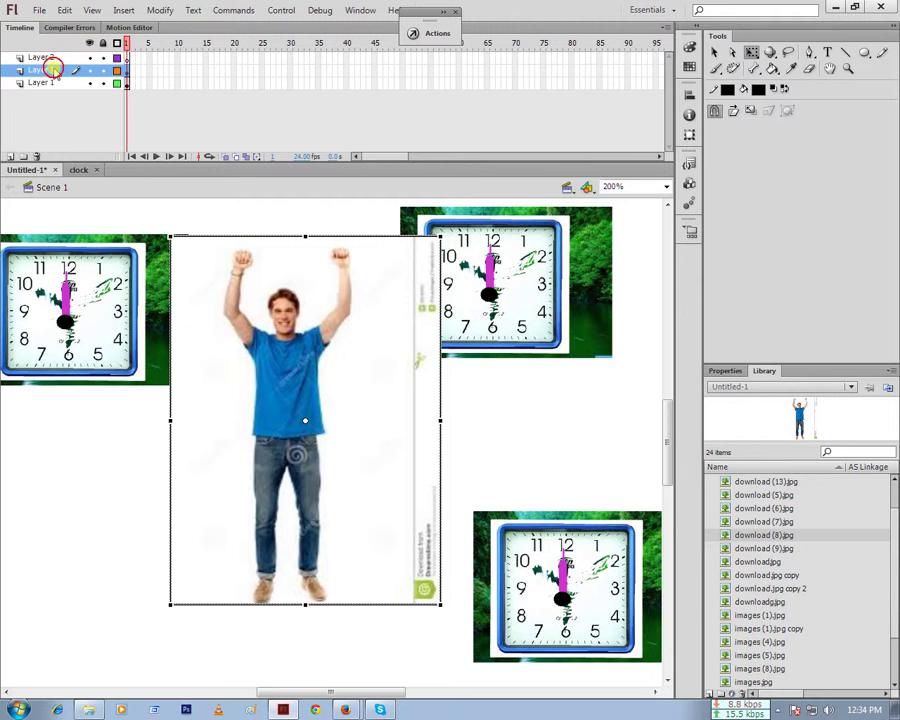
left_click_drag(53, 70, 58, 90)
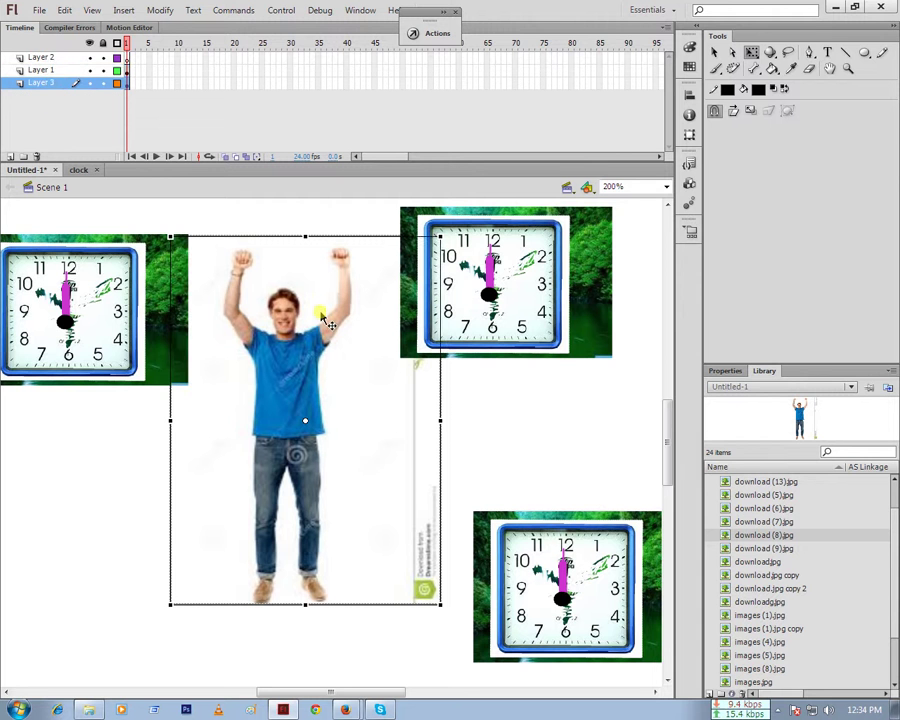
left_click_drag(174, 237, 88, 198)
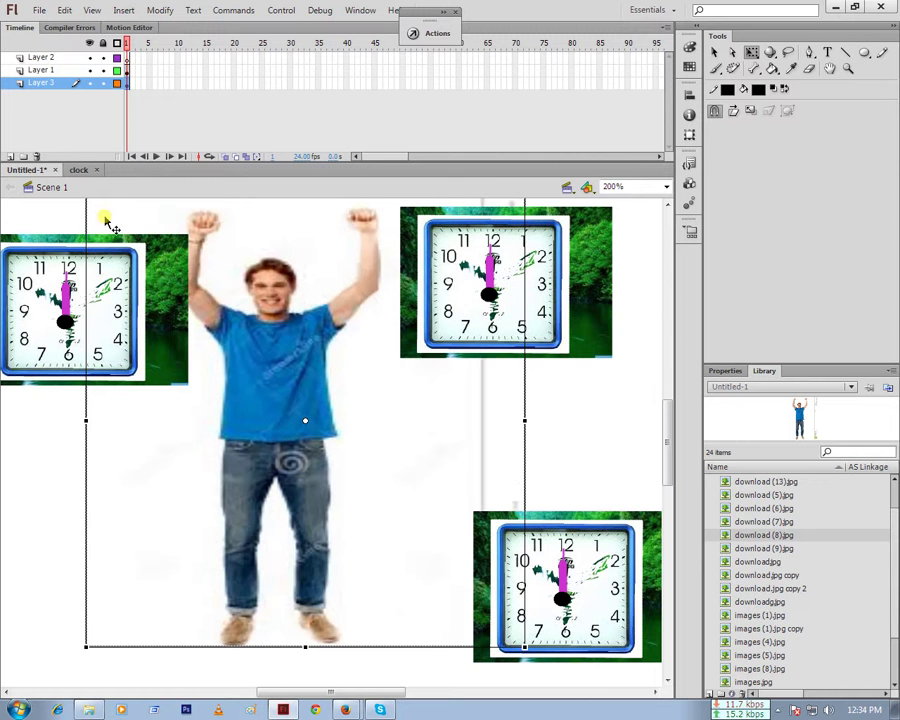
Shrink the left clock to about half size and move it down and left
left_click(58, 281)
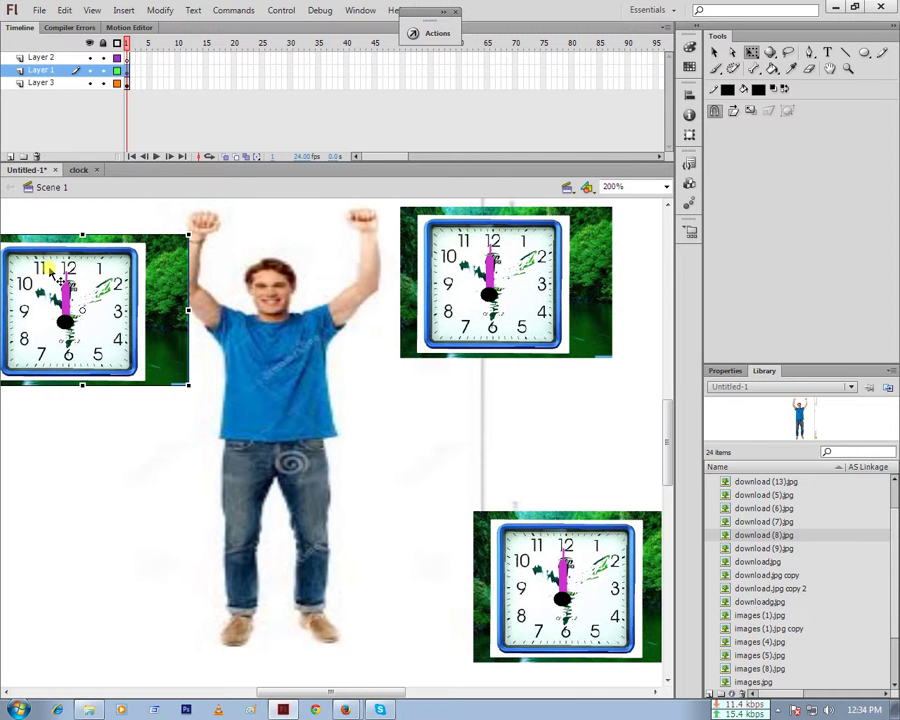
left_click_drag(58, 281, 146, 294)
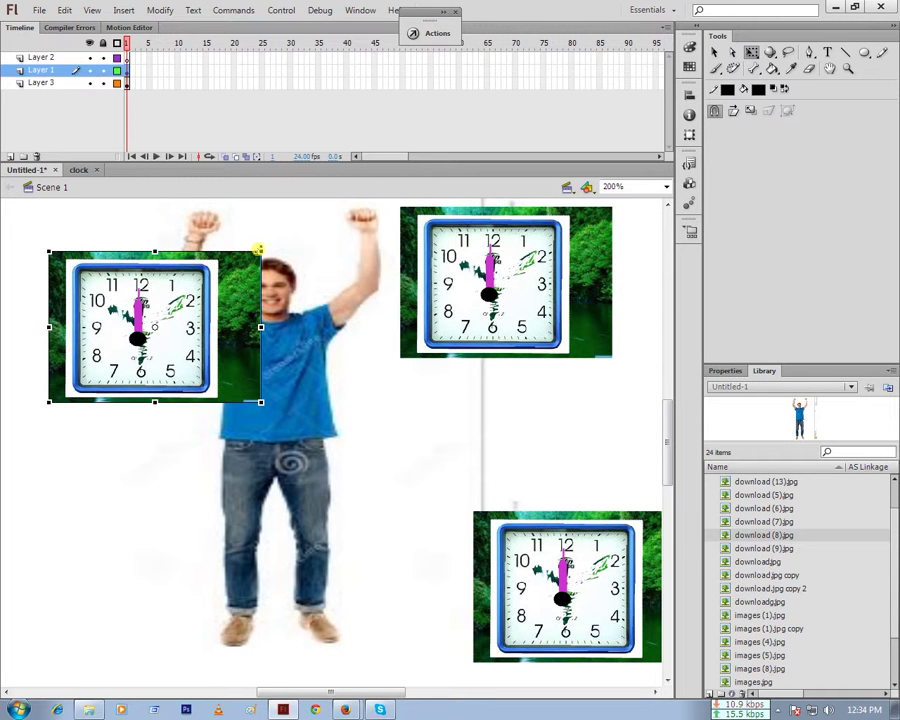
left_click_drag(201, 285, 205, 286)
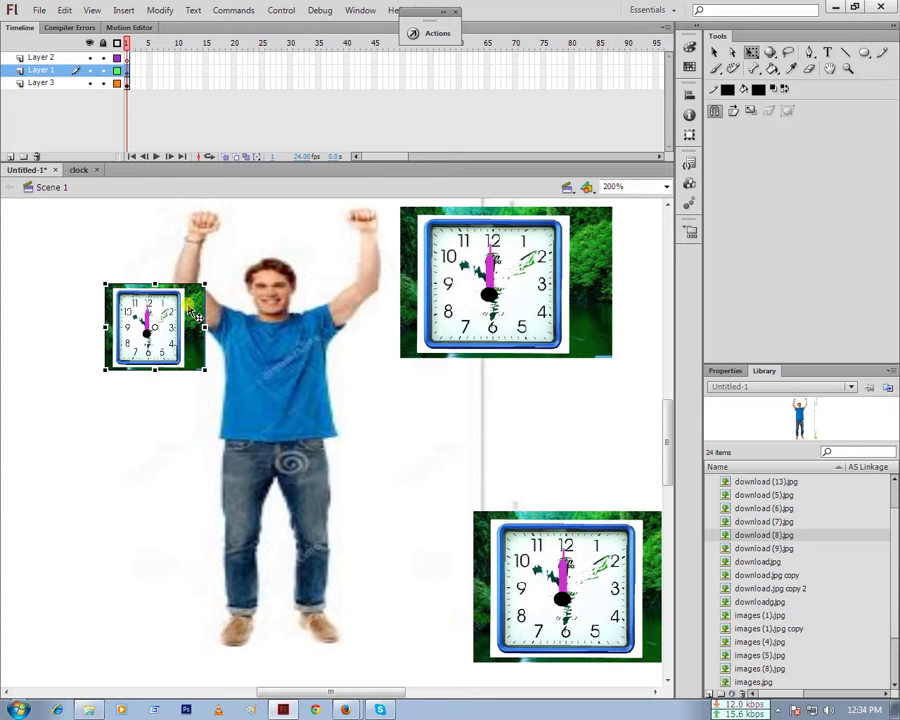
left_click_drag(140, 305, 140, 320)
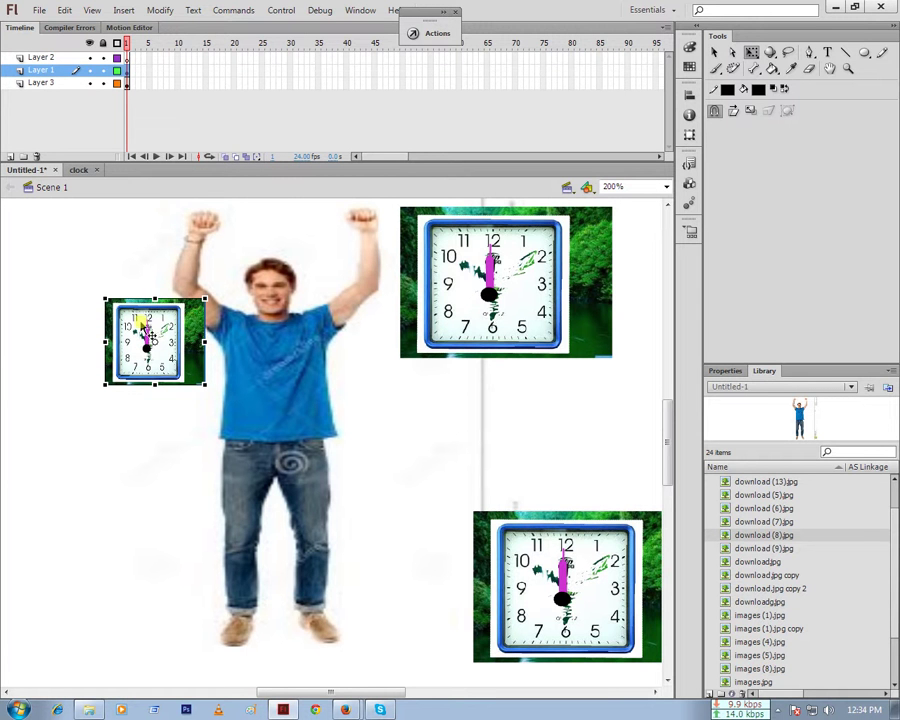
mouse_move(148, 335)
left_mouse_down()
mouse_move(123, 366)
mouse_move(117, 357)
left_mouse_up()
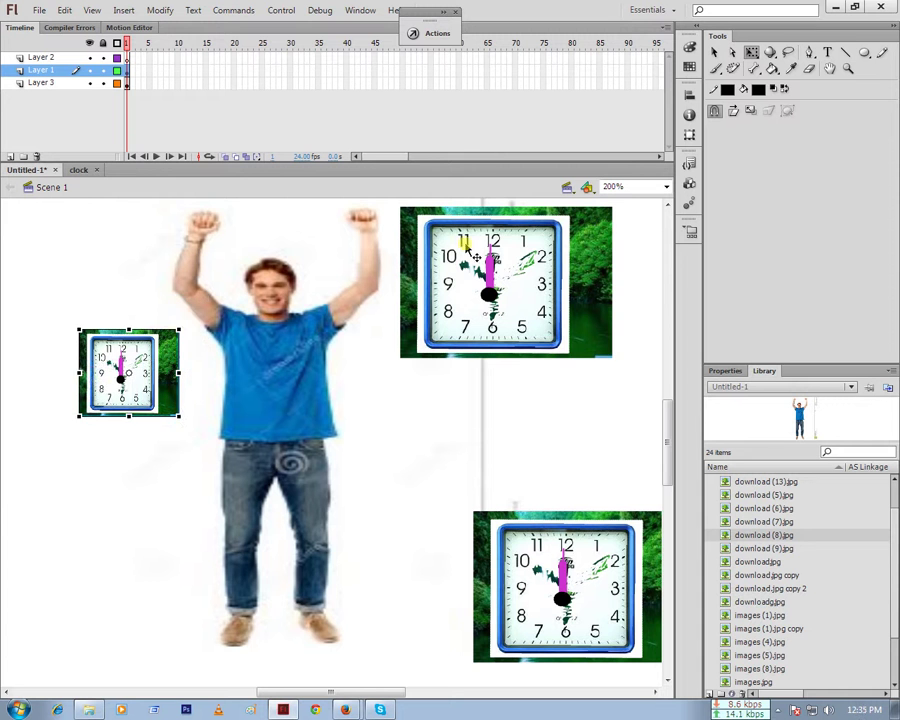
Shrink the upper-right clock beside the man, and enlarge the bottom clock up-left
left_click(477, 257)
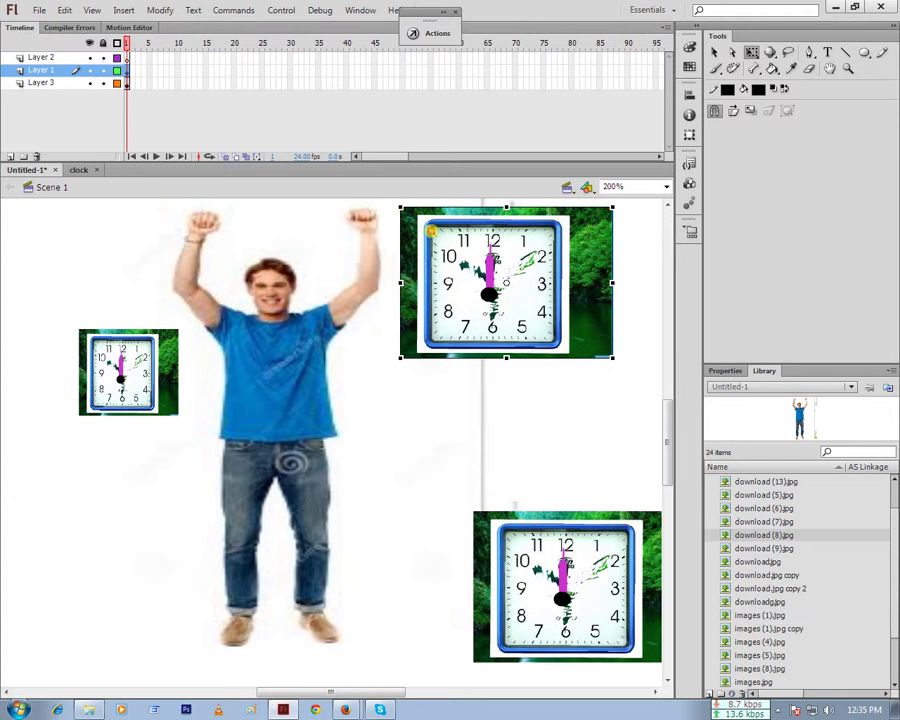
left_click_drag(400, 208, 441, 237)
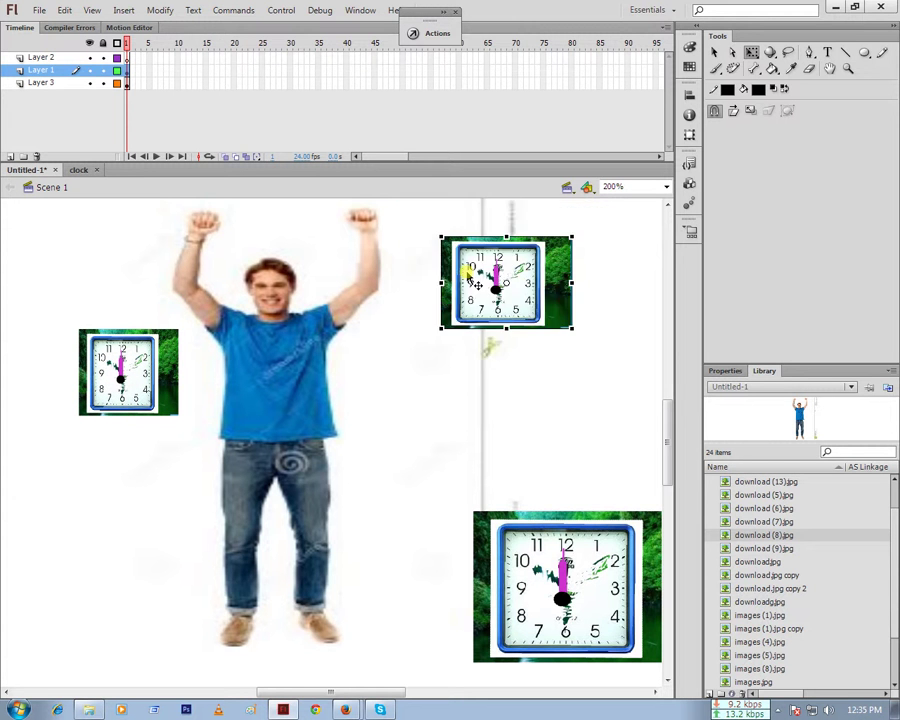
left_click_drag(477, 284, 456, 387)
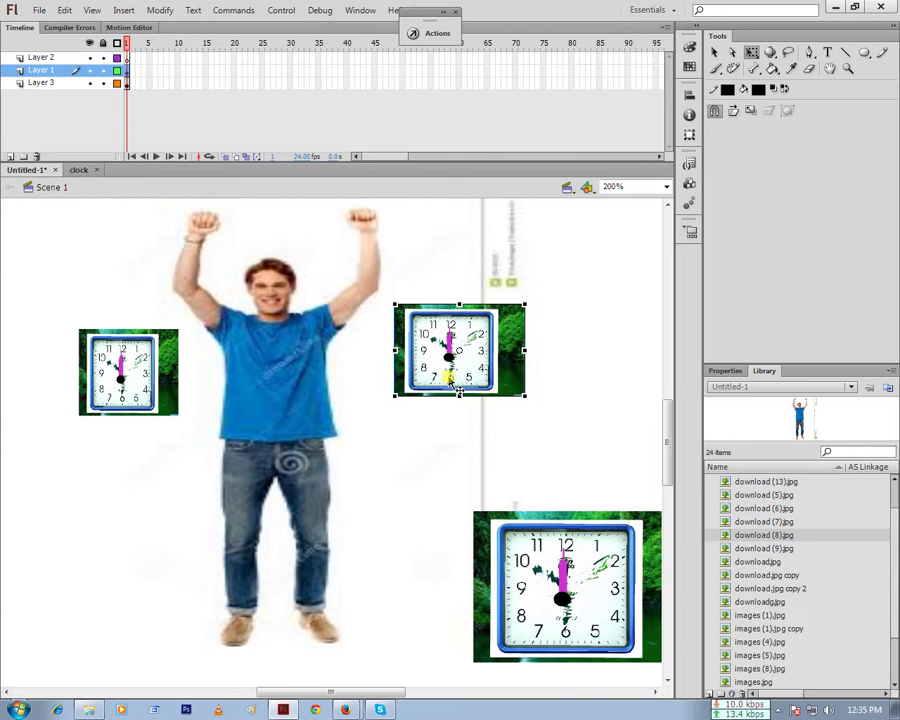
left_click(597, 557)
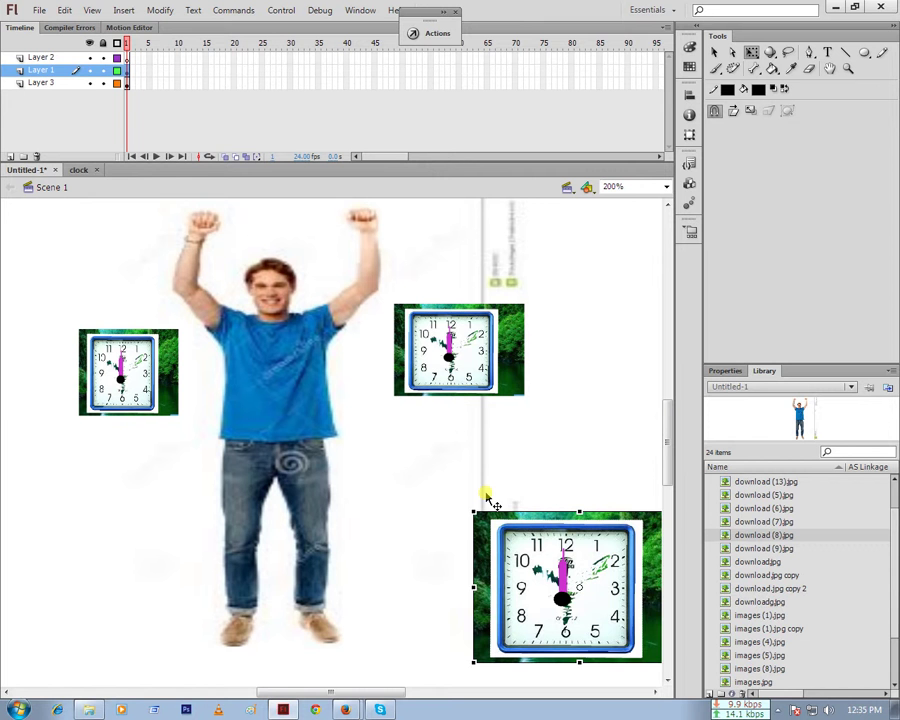
mouse_move(487, 498)
left_mouse_down()
mouse_move(393, 467)
mouse_move(366, 424)
left_mouse_up()
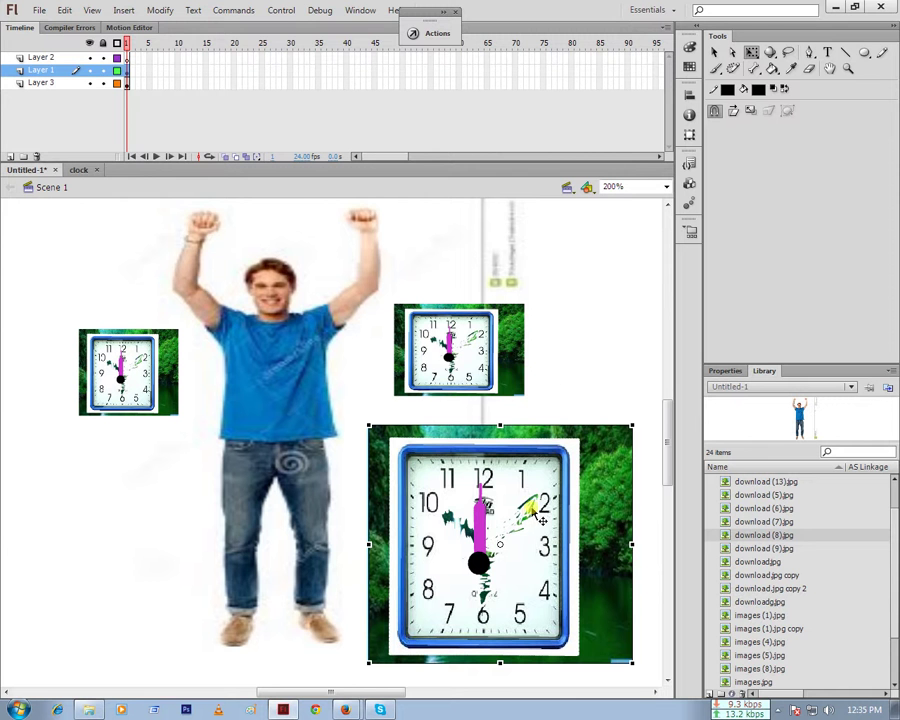
key("ctrl+Return")
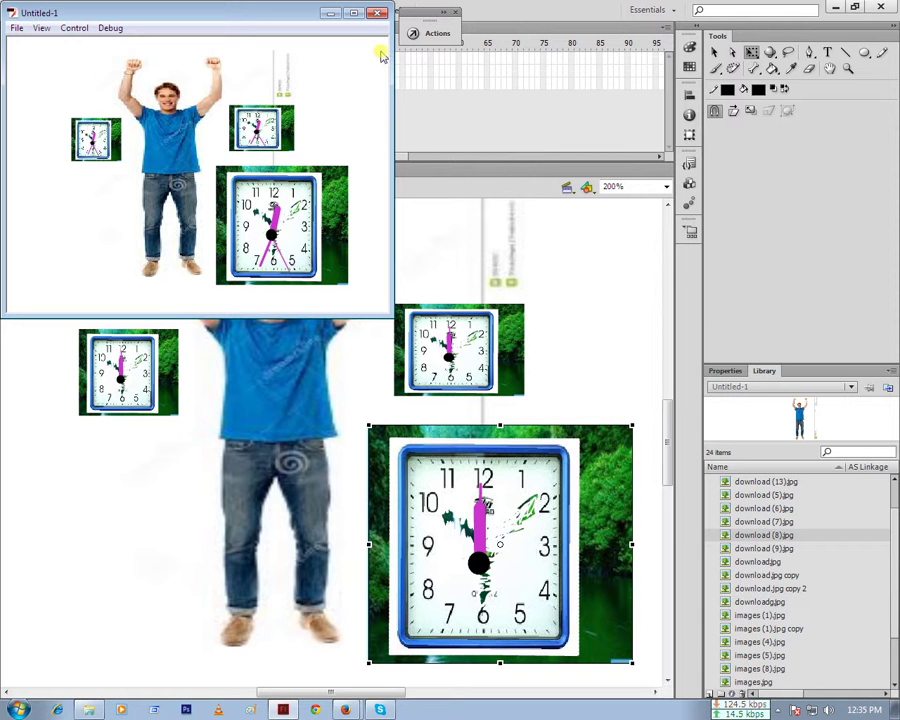
left_click(352, 14)
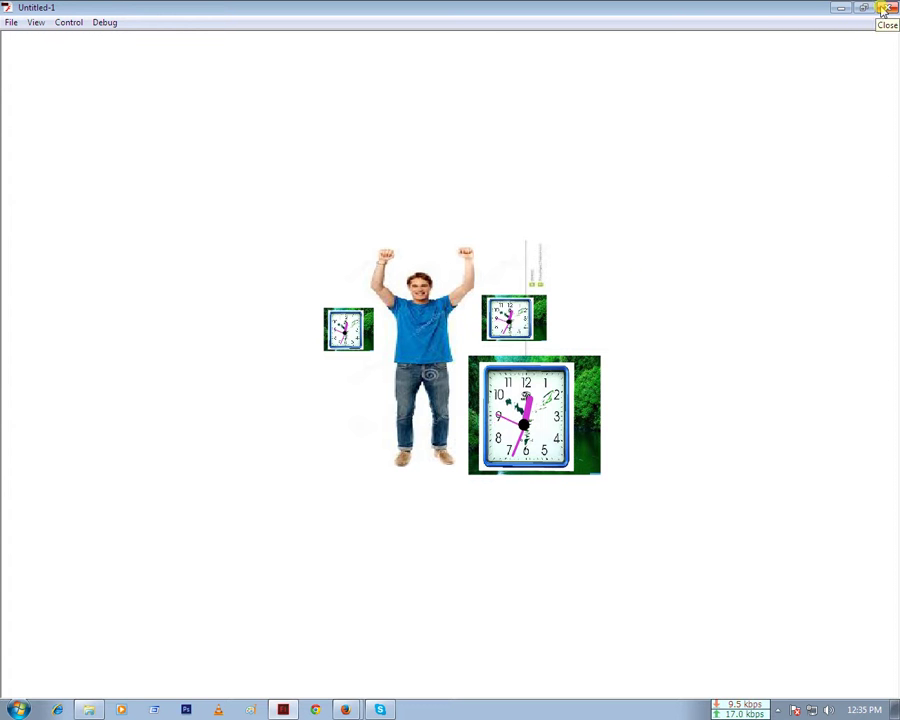
left_click(883, 8)
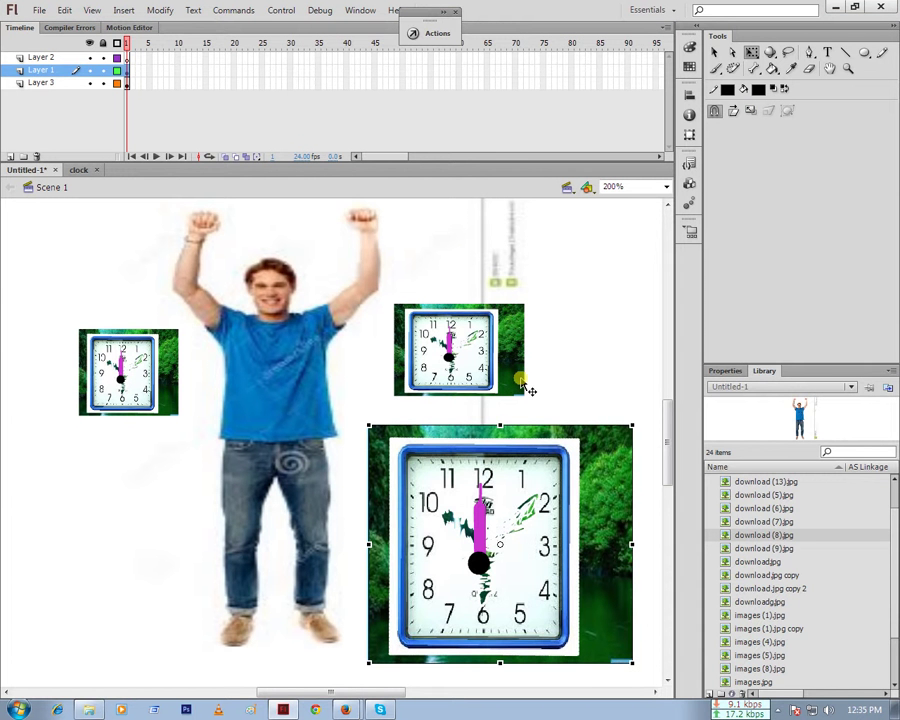
Nudge the large clock up under the top clock, then test the movie with Ctrl+Enter
mouse_move(527, 388)
left_mouse_down()
mouse_move(438, 468)
mouse_move(352, 429)
left_mouse_up()
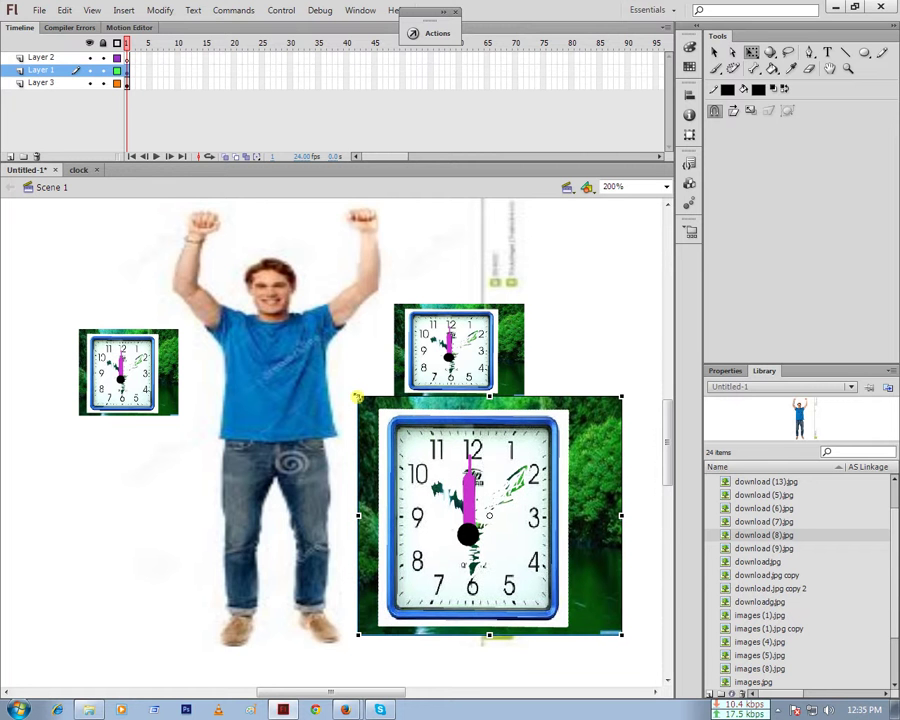
double_click(356, 398)
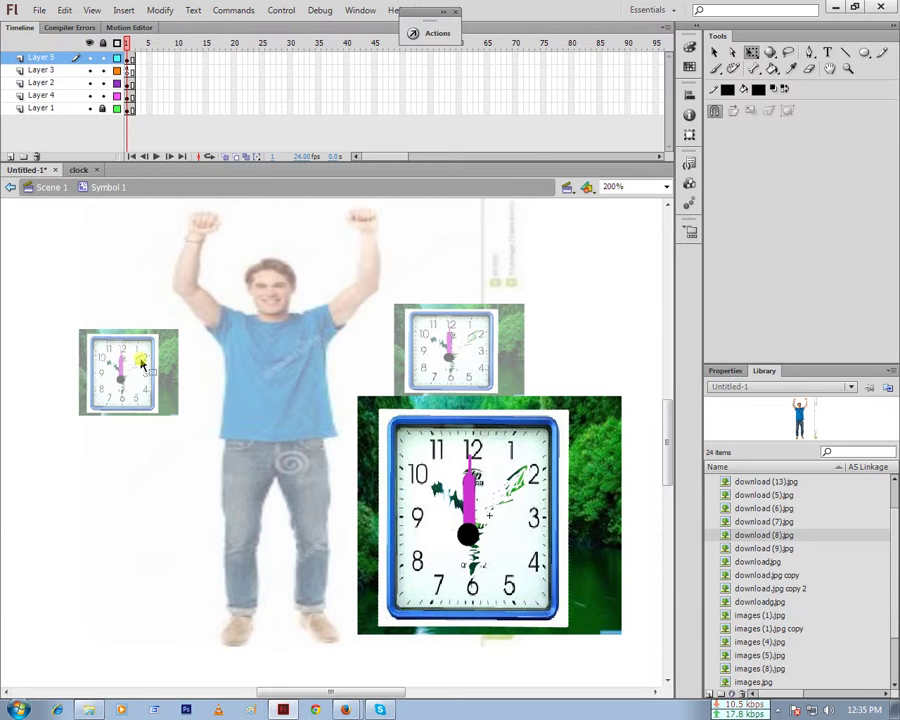
left_click(46, 188)
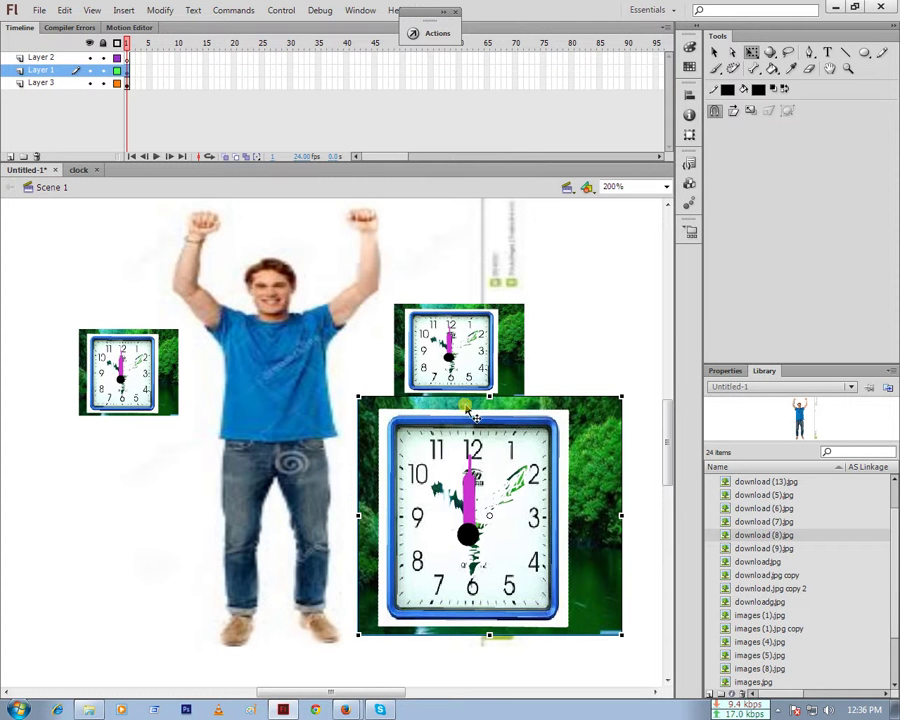
key("ctrl+Return")
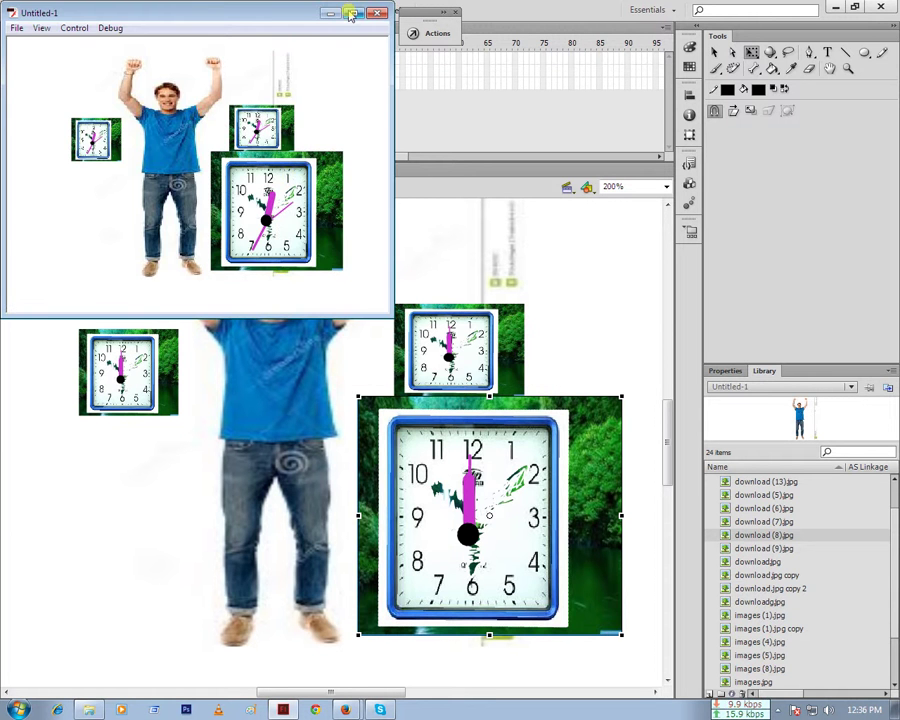
Maximize the Flash Player test window, then close it
left_click(350, 13)
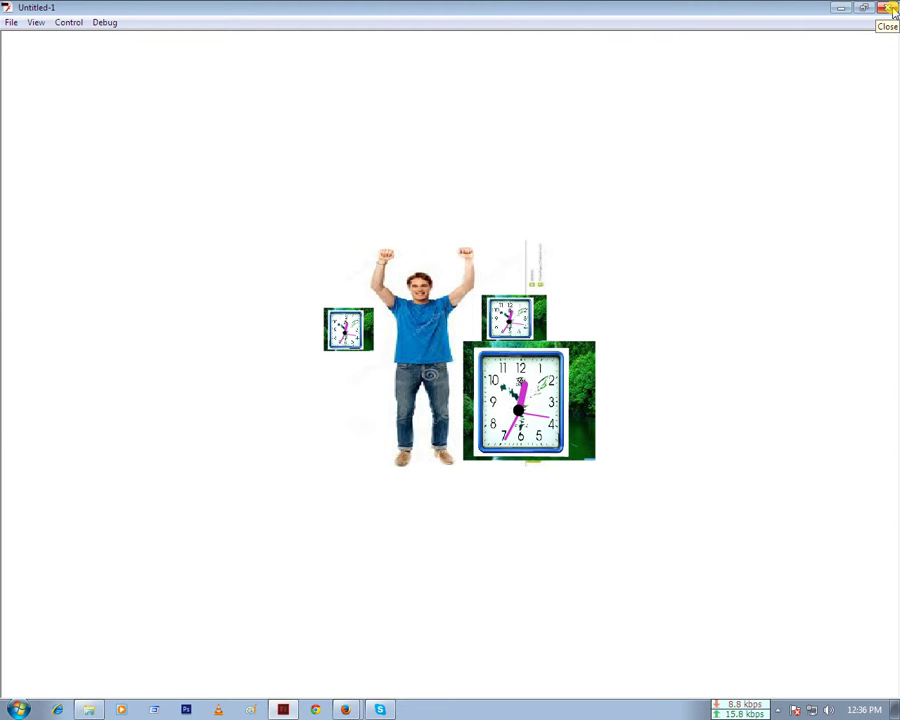
left_click(886, 8)
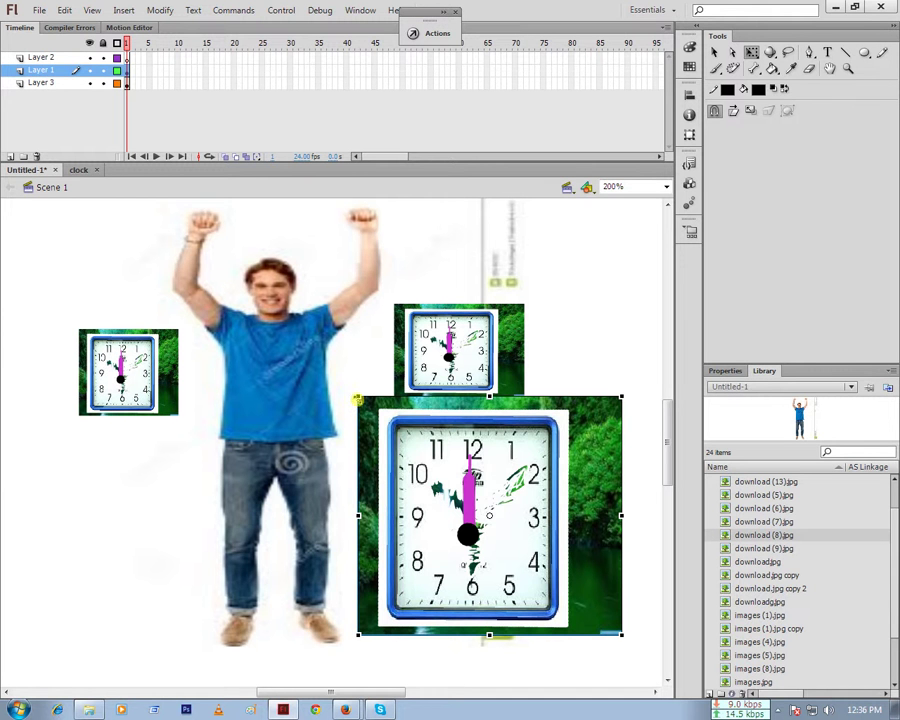
Enlarge the left clock with Free Transform and move it down to the left edge
left_click(150, 372)
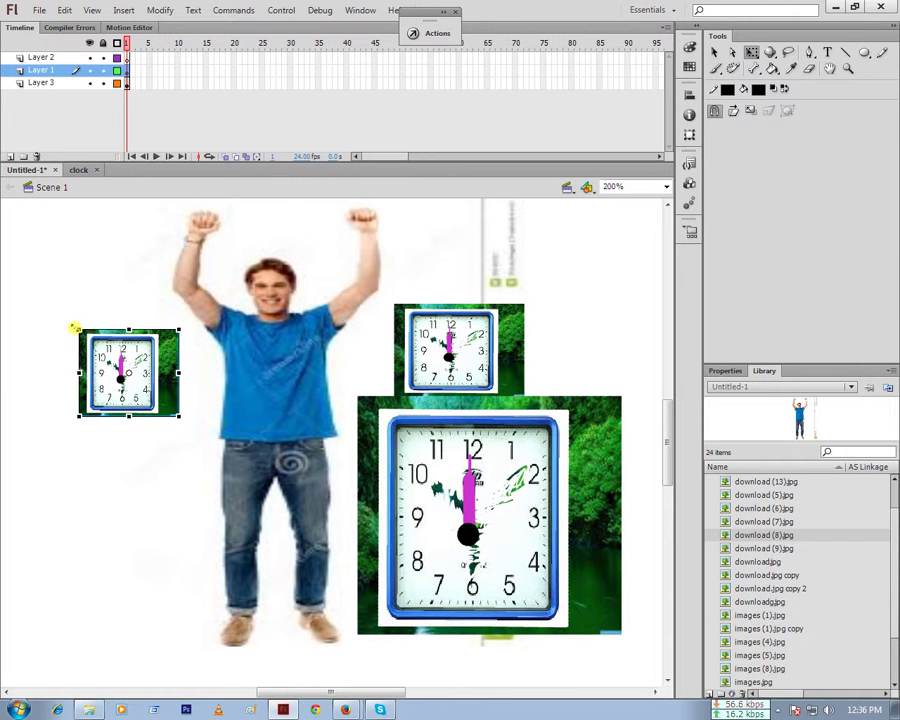
left_click_drag(75, 328, 3, 238)
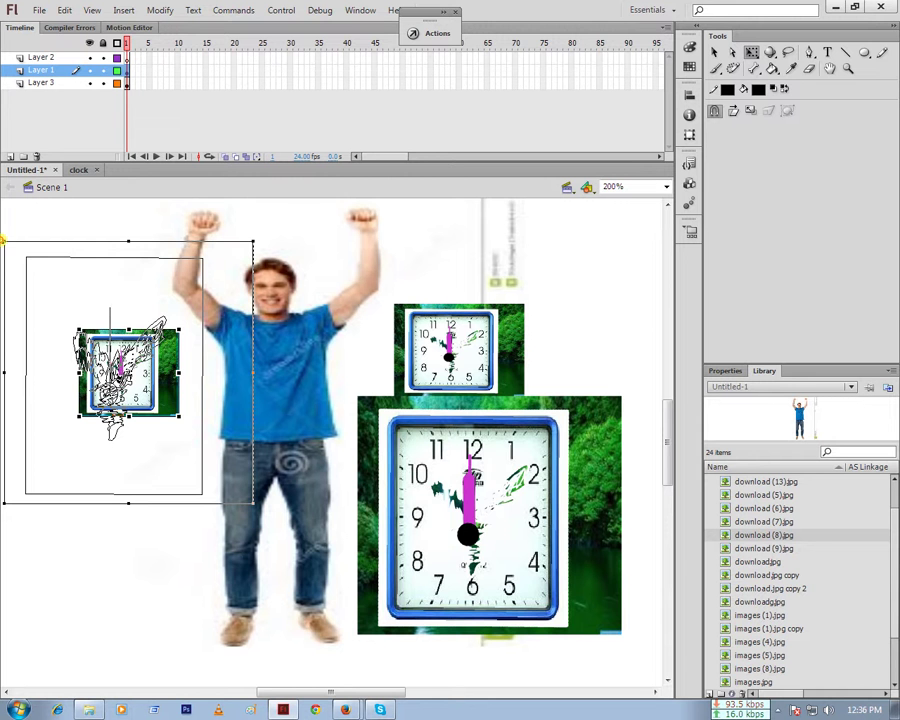
left_click_drag(3, 238, 11, 261)
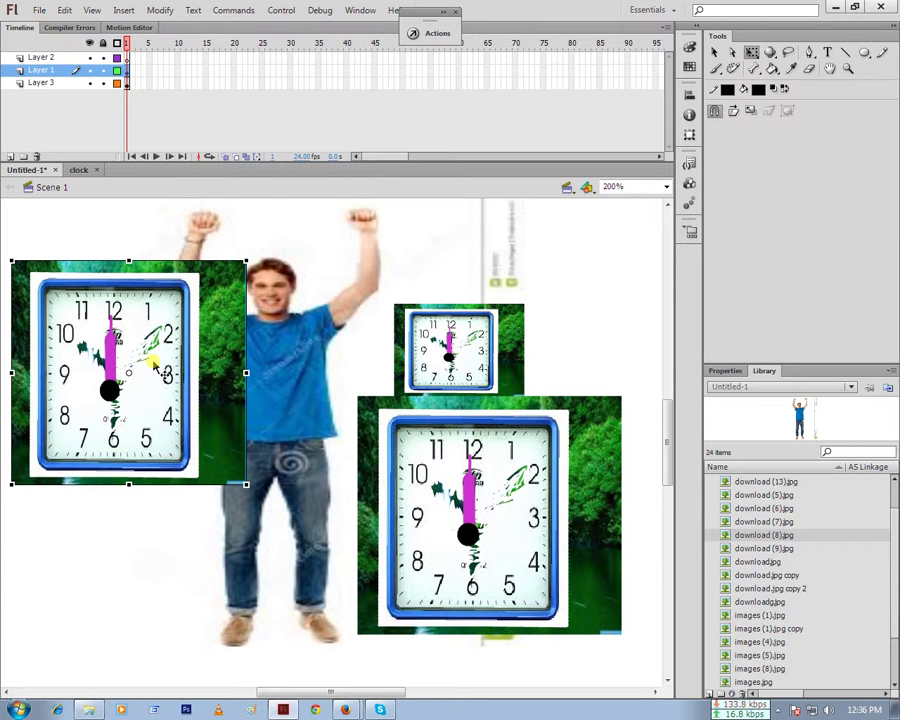
double_click(157, 368)
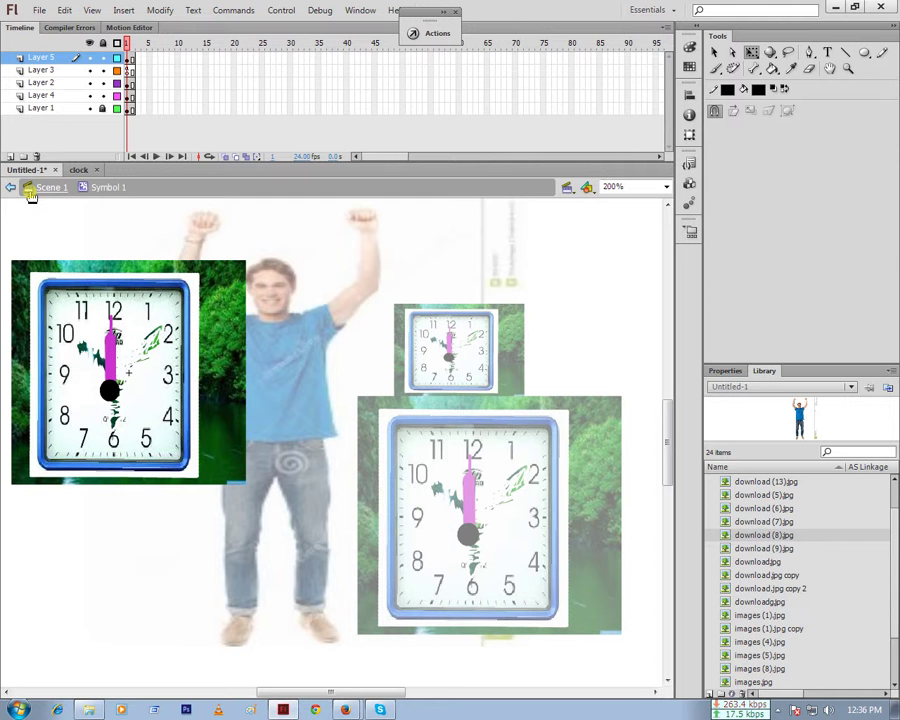
left_click(47, 189)
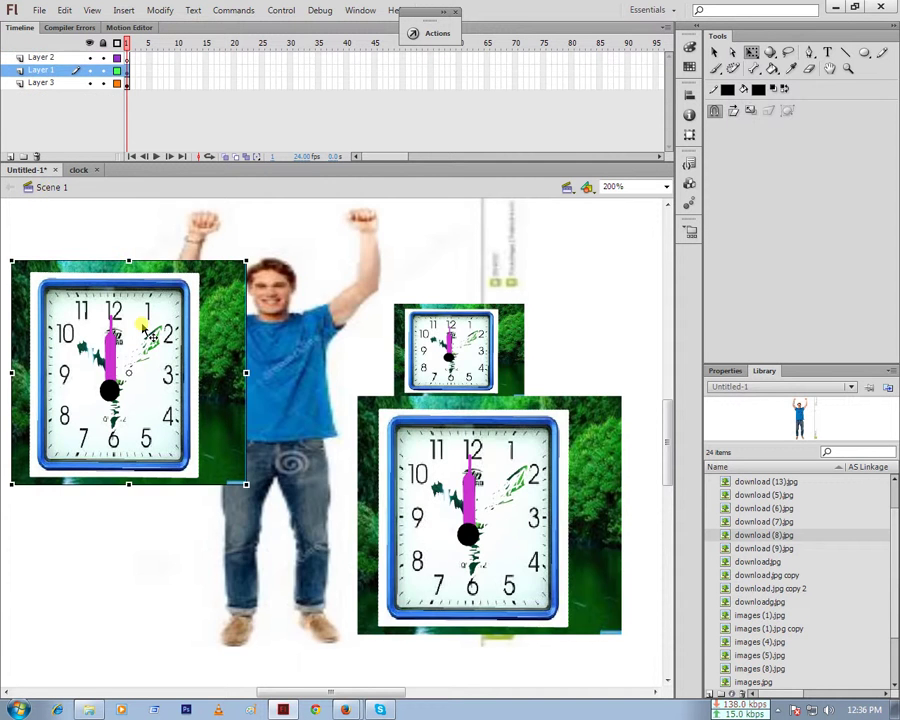
left_click_drag(155, 288, 123, 370)
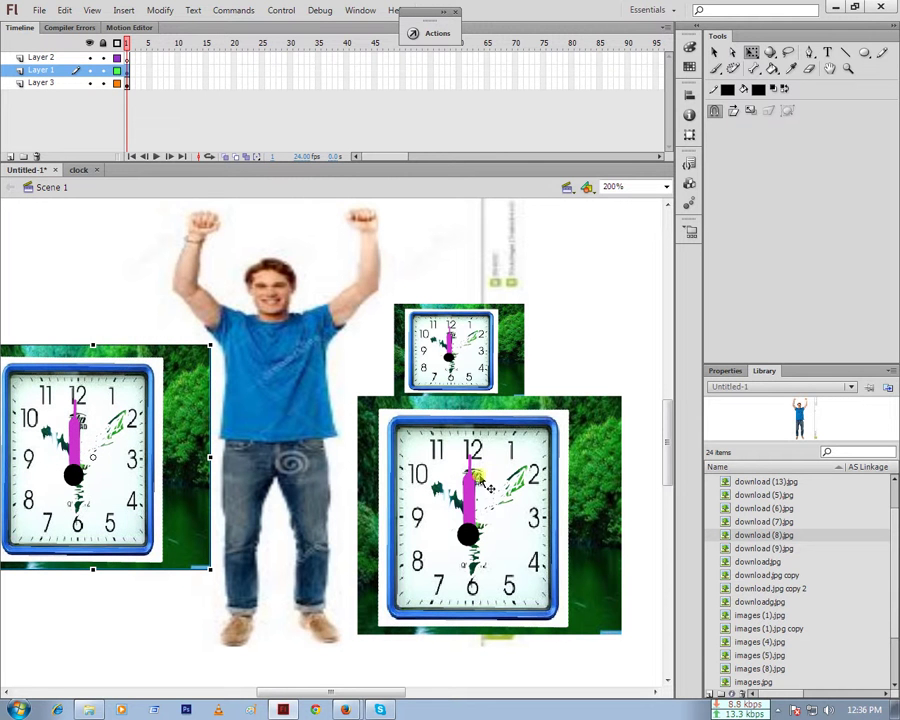
Move the small top clock up and right, then test the movie
left_click(464, 357)
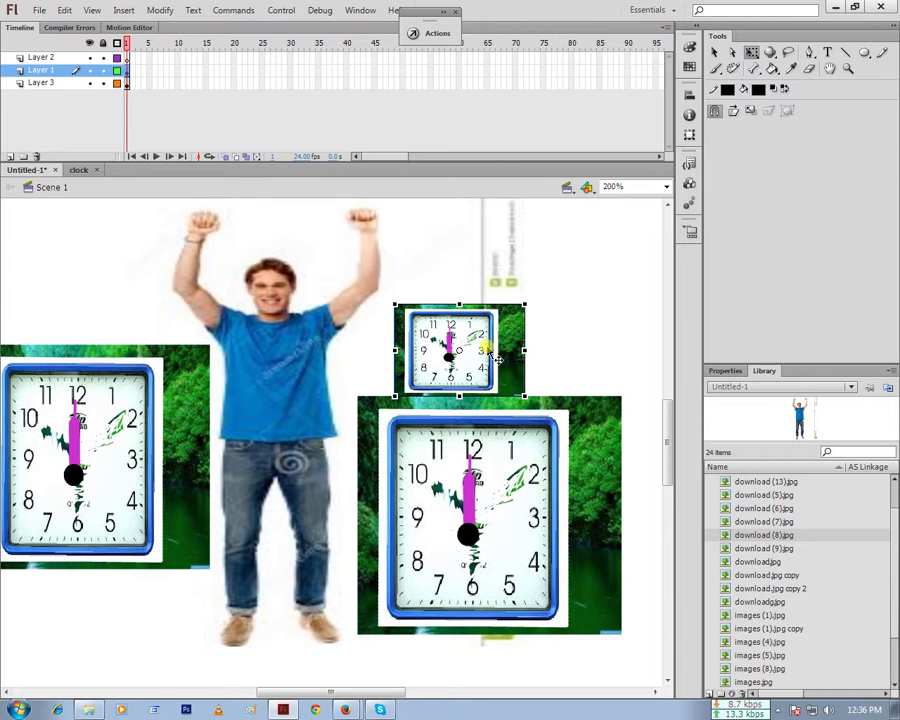
left_click_drag(496, 359, 508, 286)
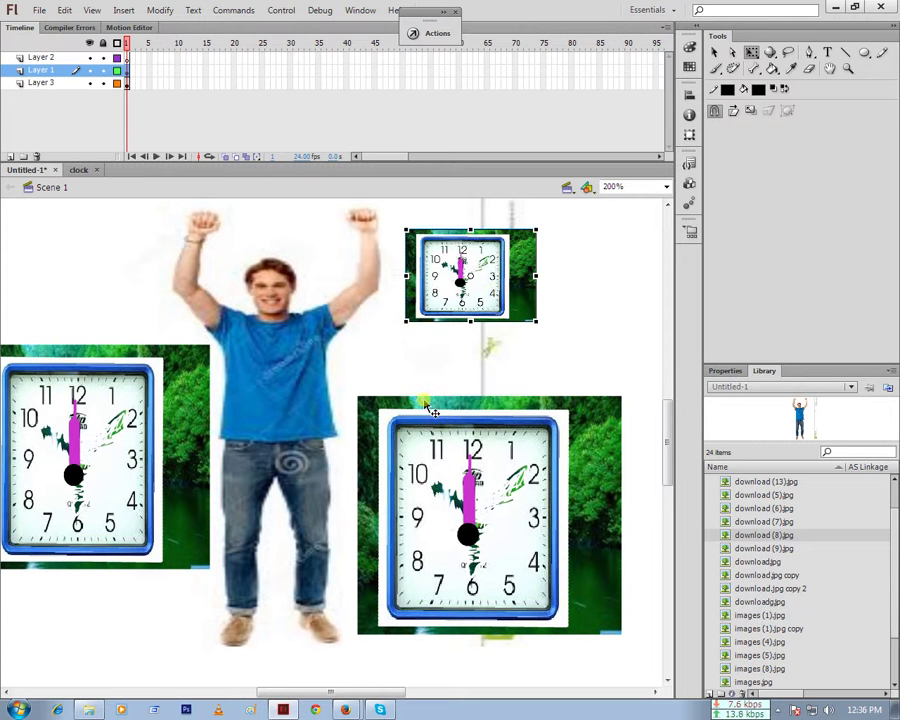
key("ctrl+Return")
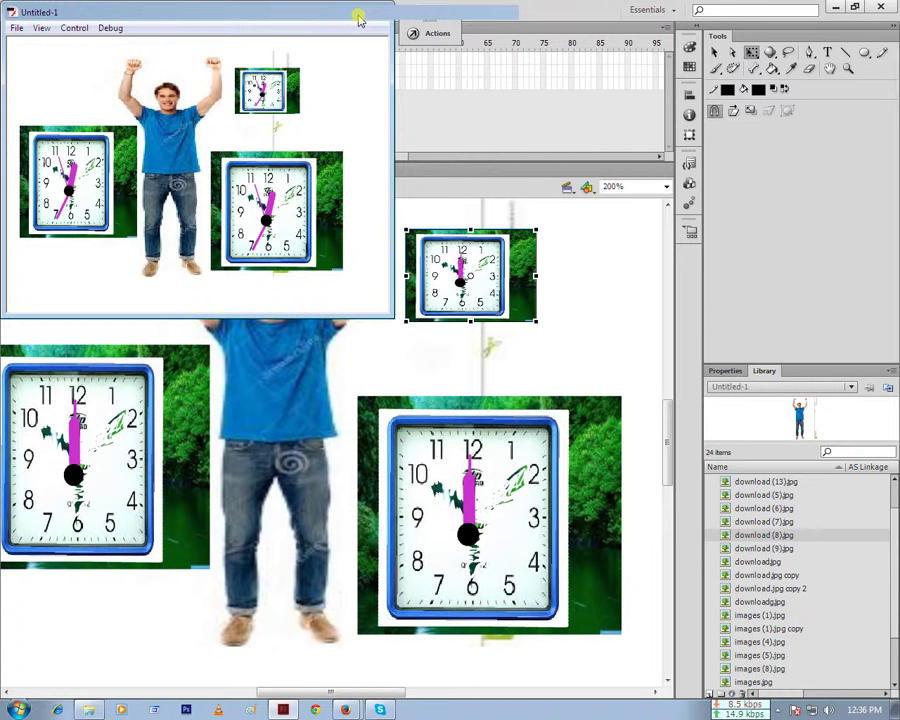
Maximize the test-movie window to watch the three clocks, then close it
double_click(359, 19)
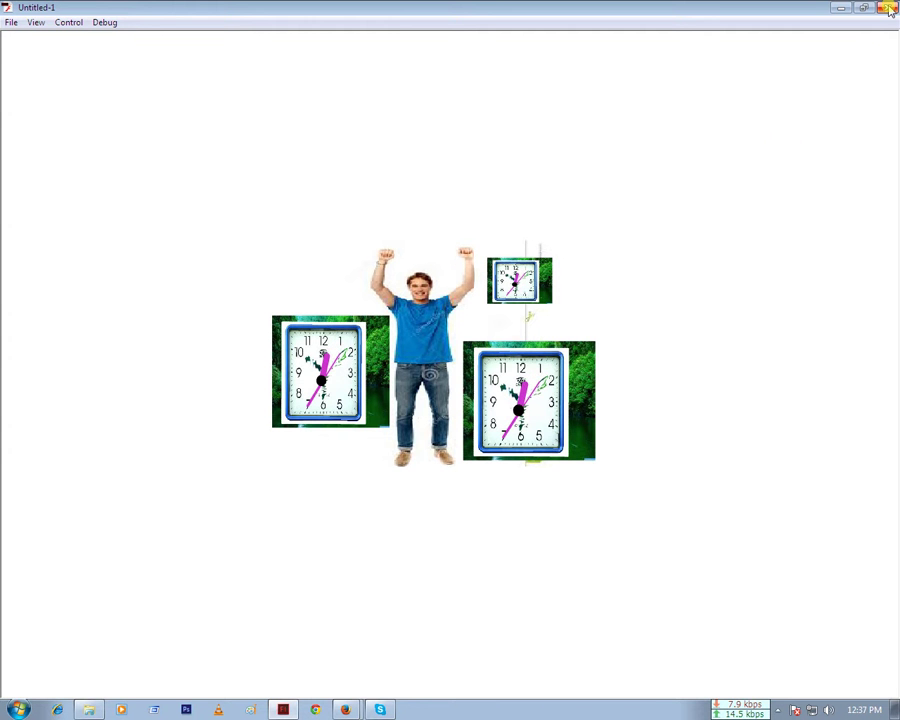
left_click(889, 10)
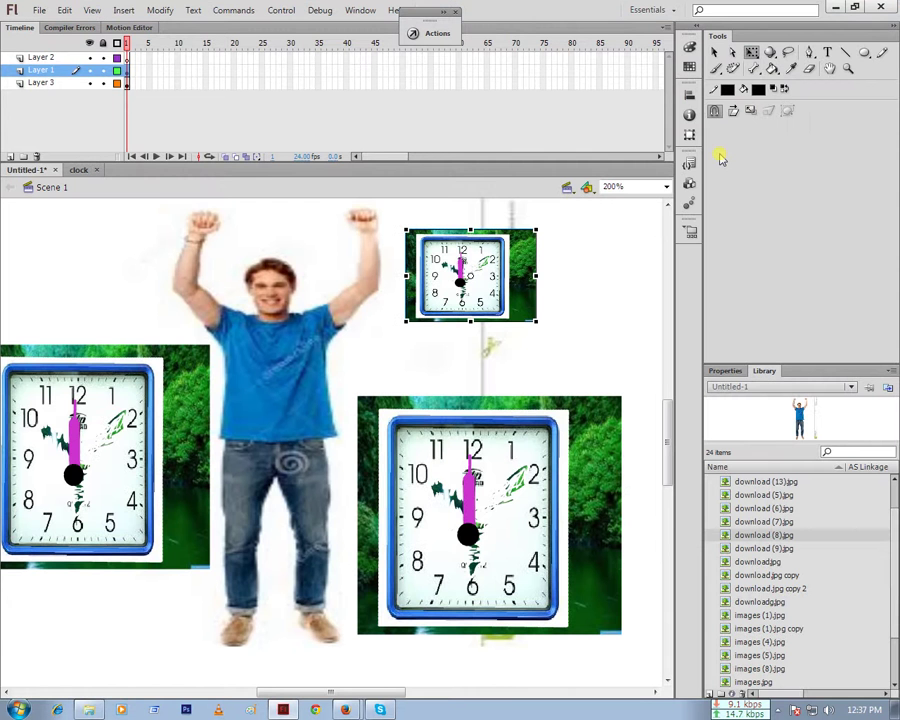